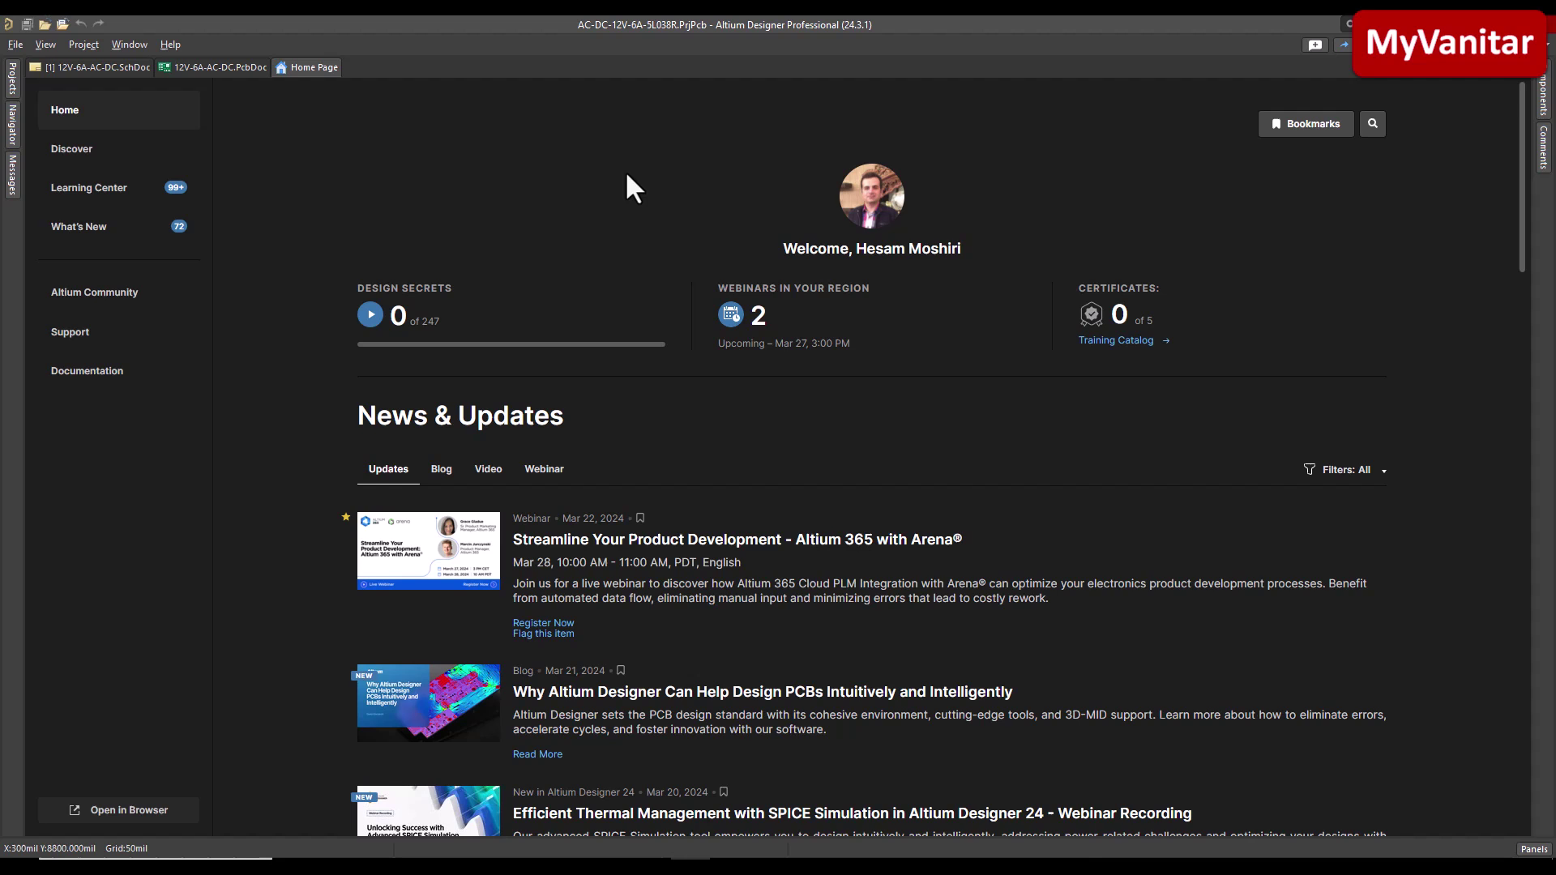
# - Look over the 12V-6A-AC-DC schematic and PCB layout, and return to the Home Page
pyautogui.click(103, 69)
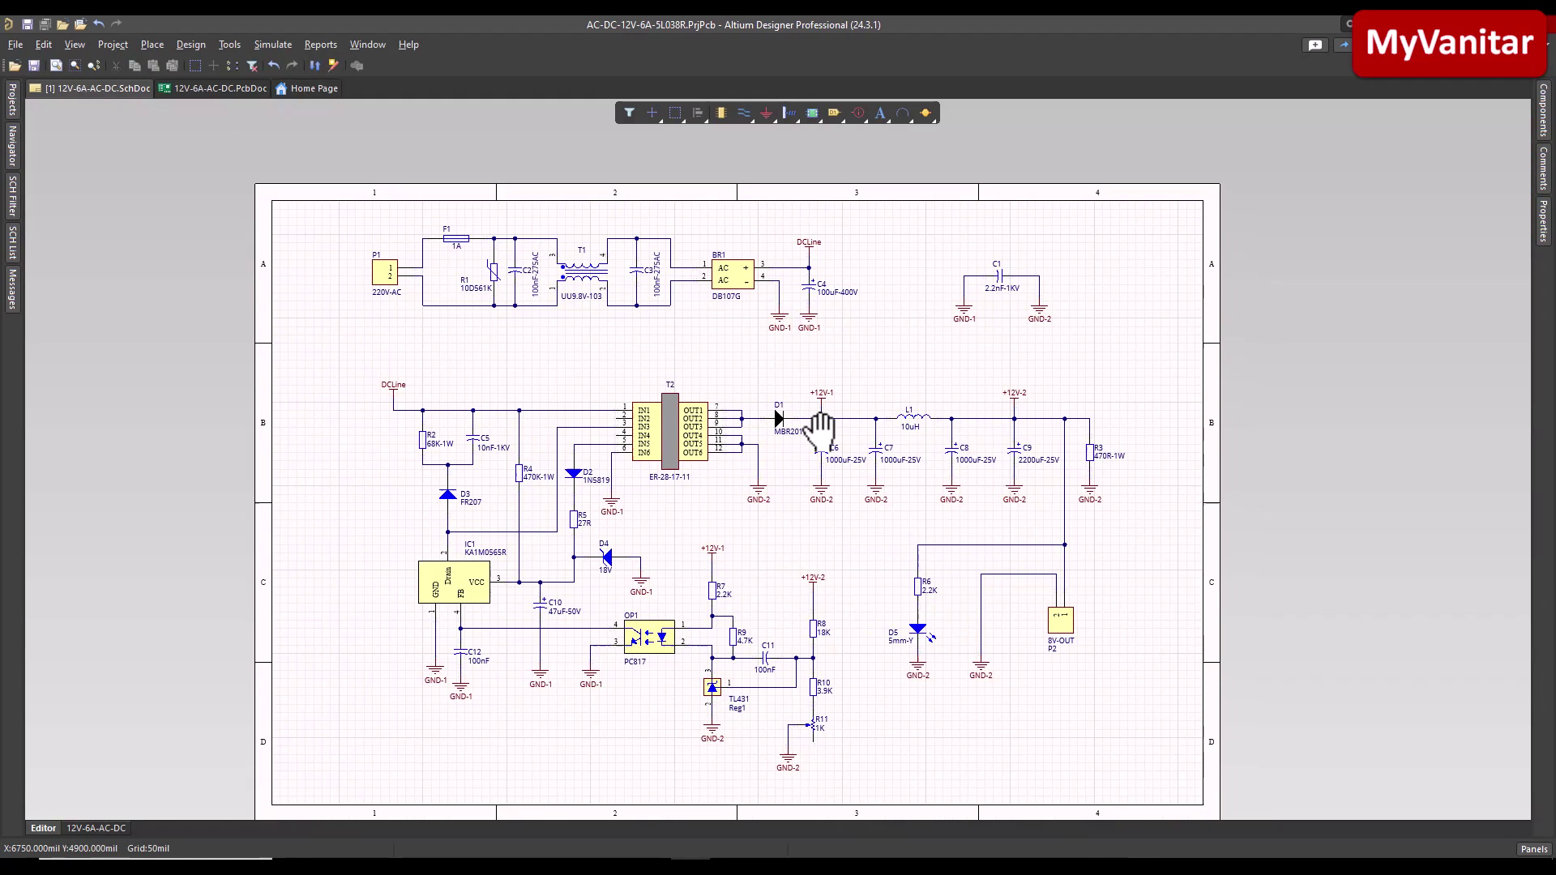
pyautogui.click(219, 88)
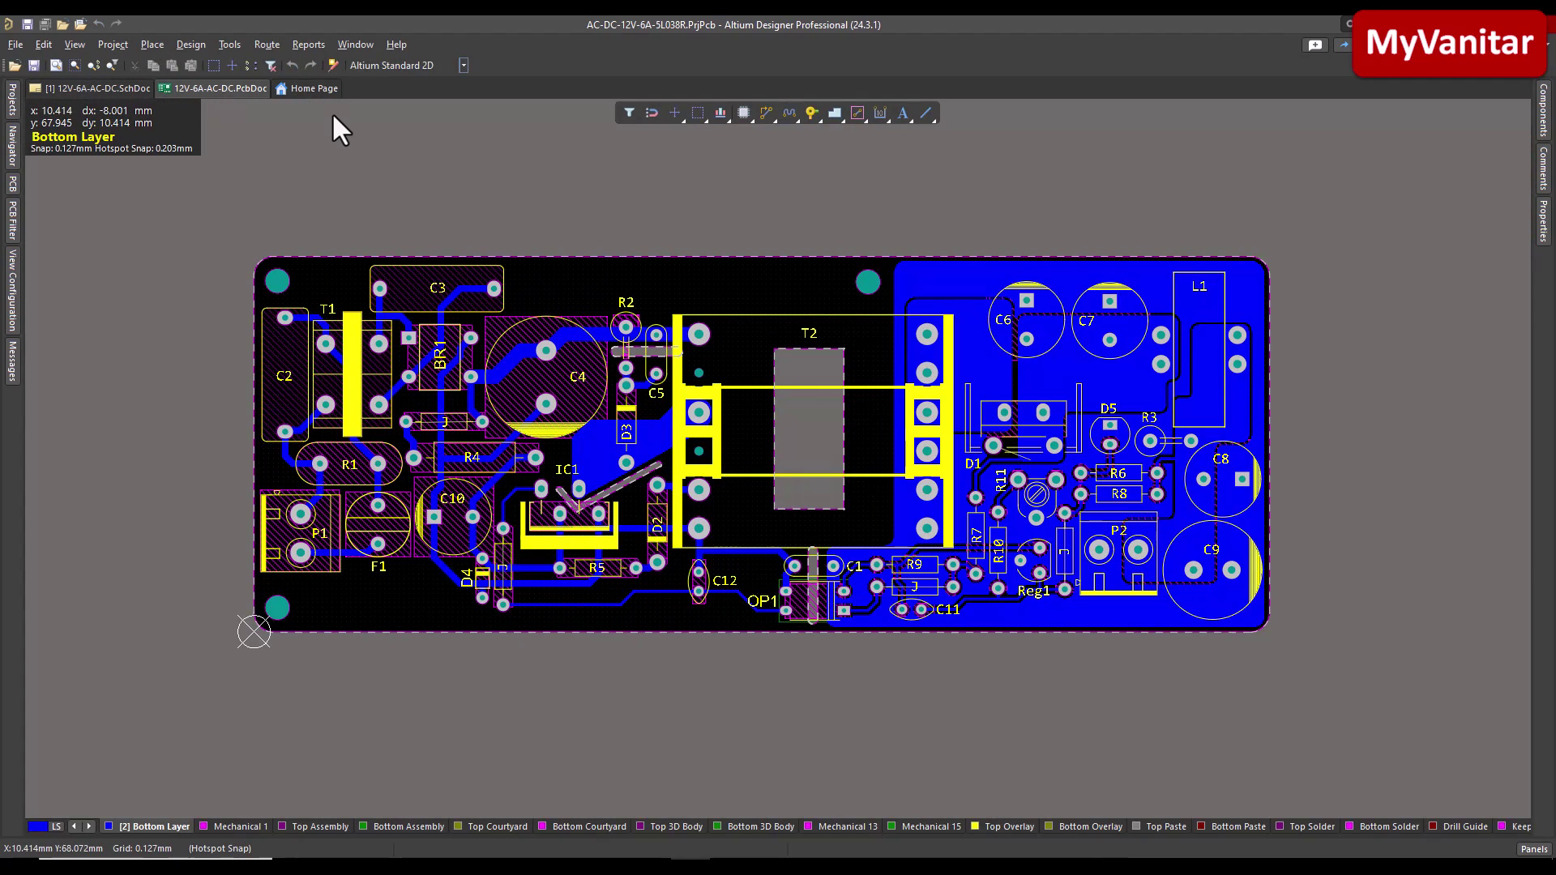
pyautogui.click(313, 89)
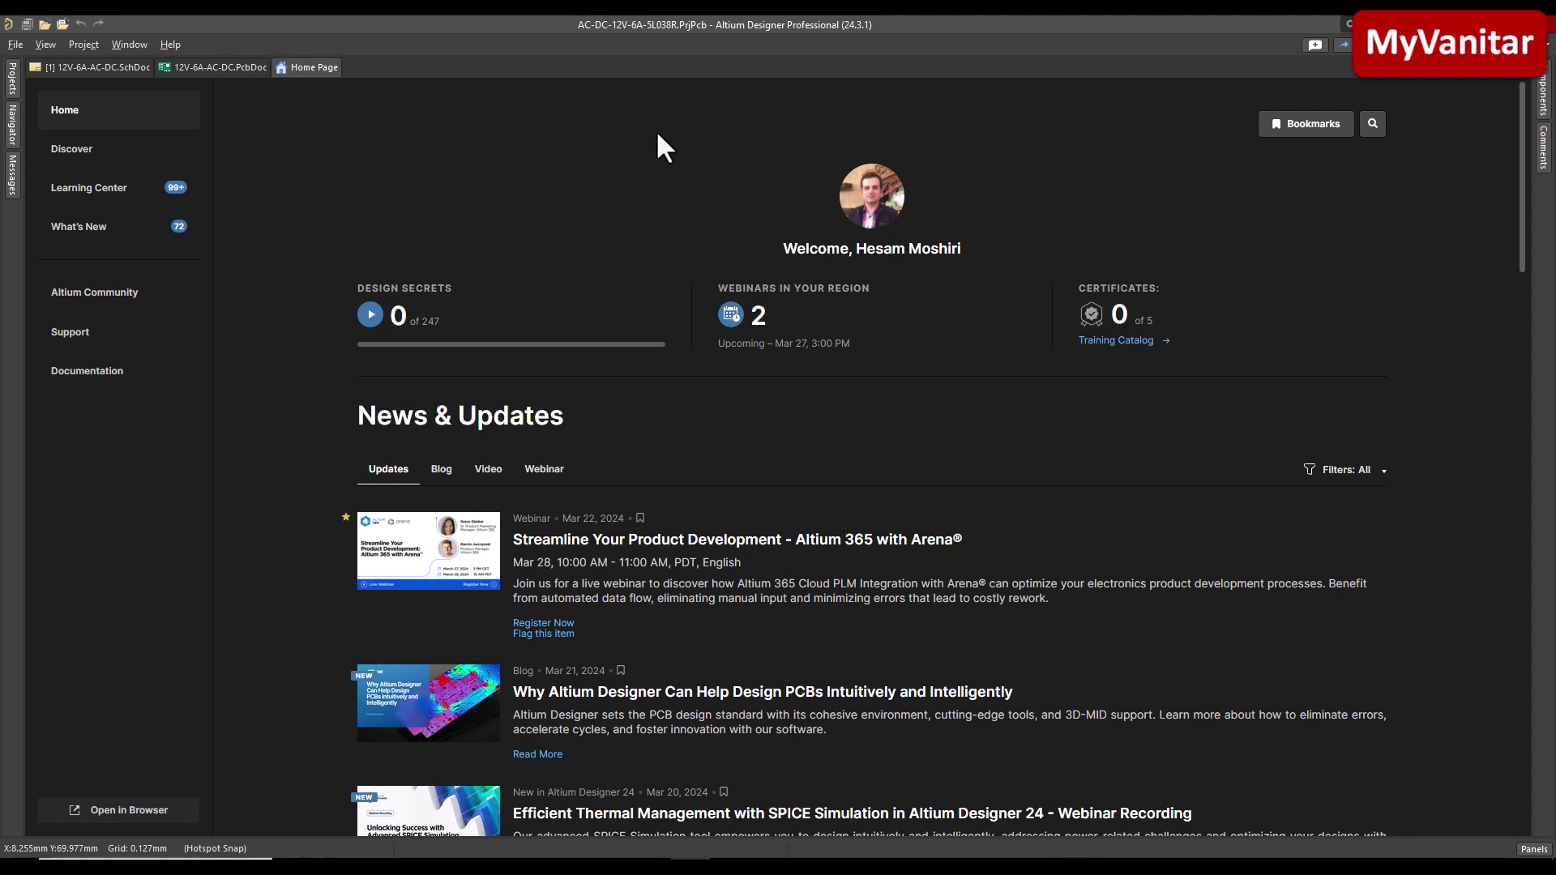
# - Open the schematic and examine the AC input filter: fuse F1, varistor R1, capacitors C2 and C3, and choke T1
pyautogui.click(98, 70)
pyautogui.keyDown('ctrl'); pyautogui.scroll(6, 657, 324); pyautogui.keyUp('ctrl')
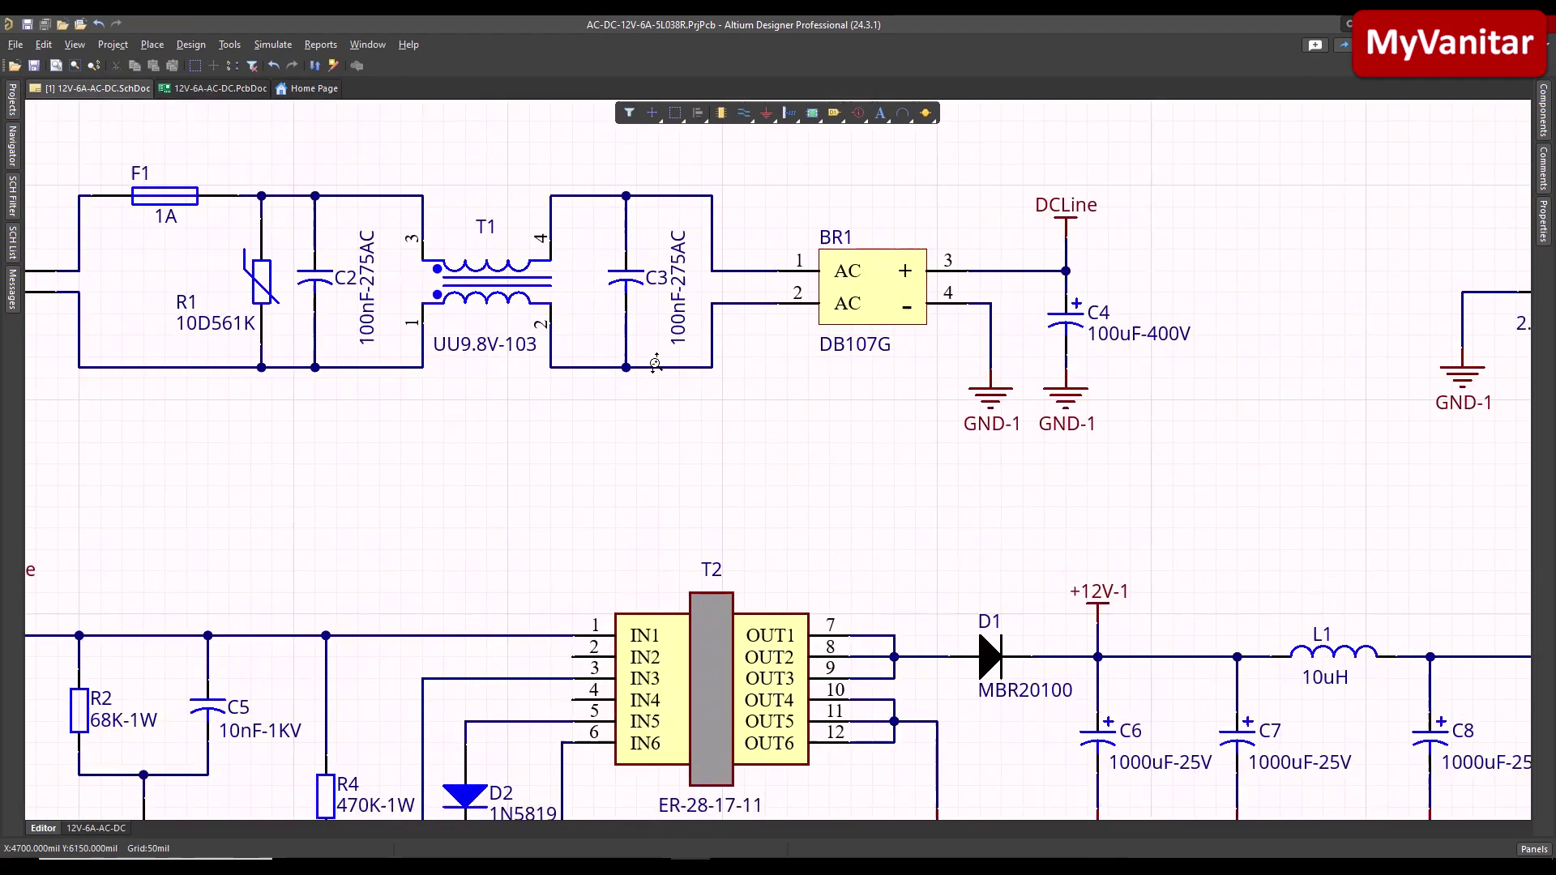
pyautogui.moveTo(657, 364); pyautogui.dragTo(815, 525, button='right')
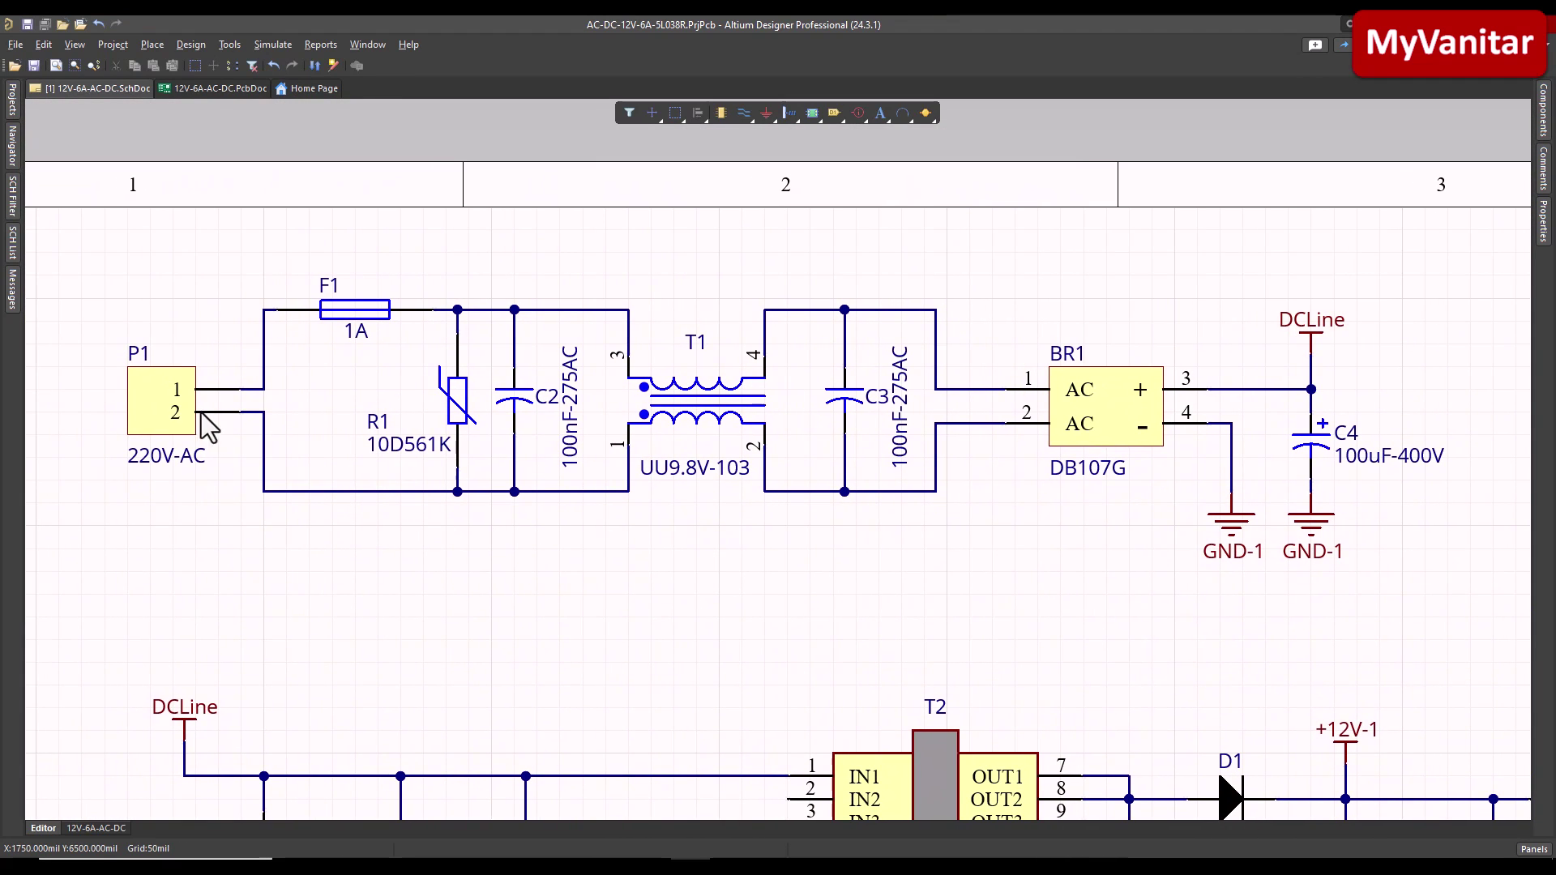
pyautogui.click(348, 308)
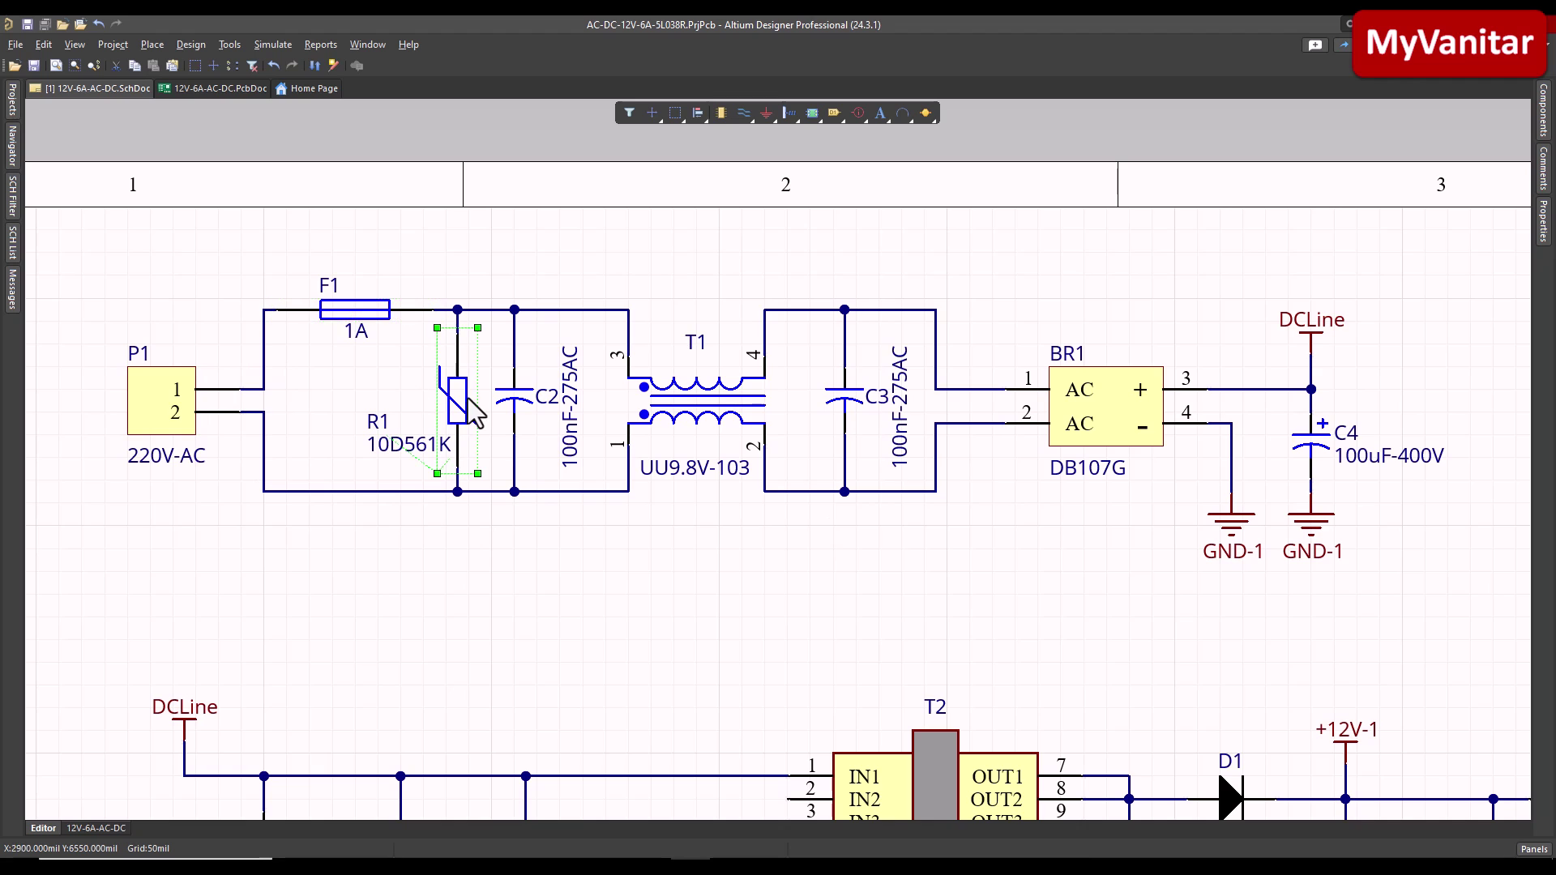
pyautogui.click(563, 586)
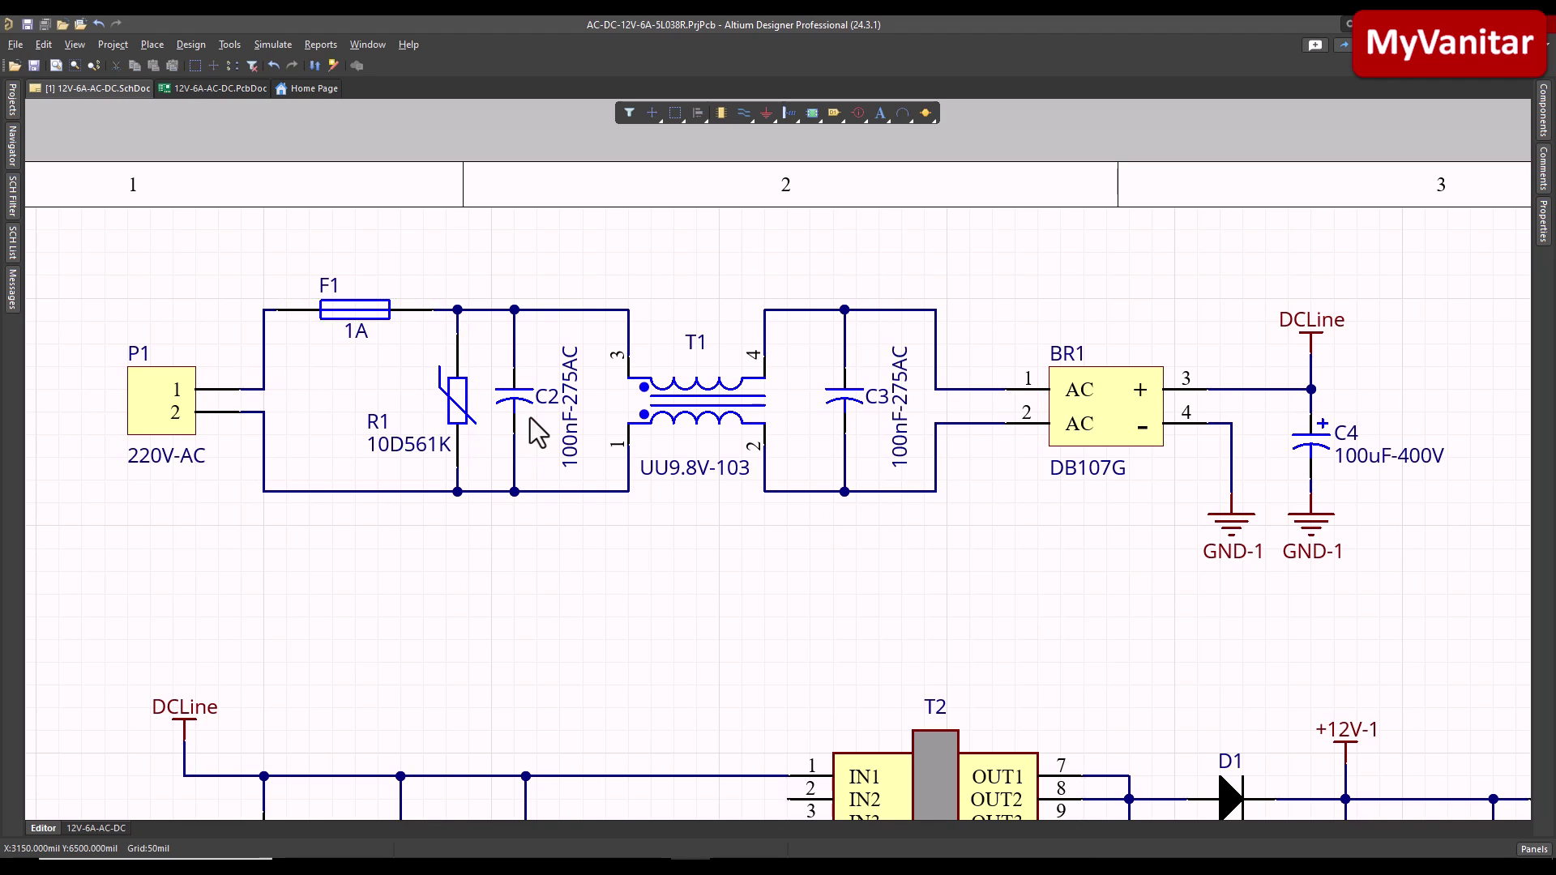
pyautogui.moveTo(679, 534); pyautogui.dragTo(653, 533, button='right')
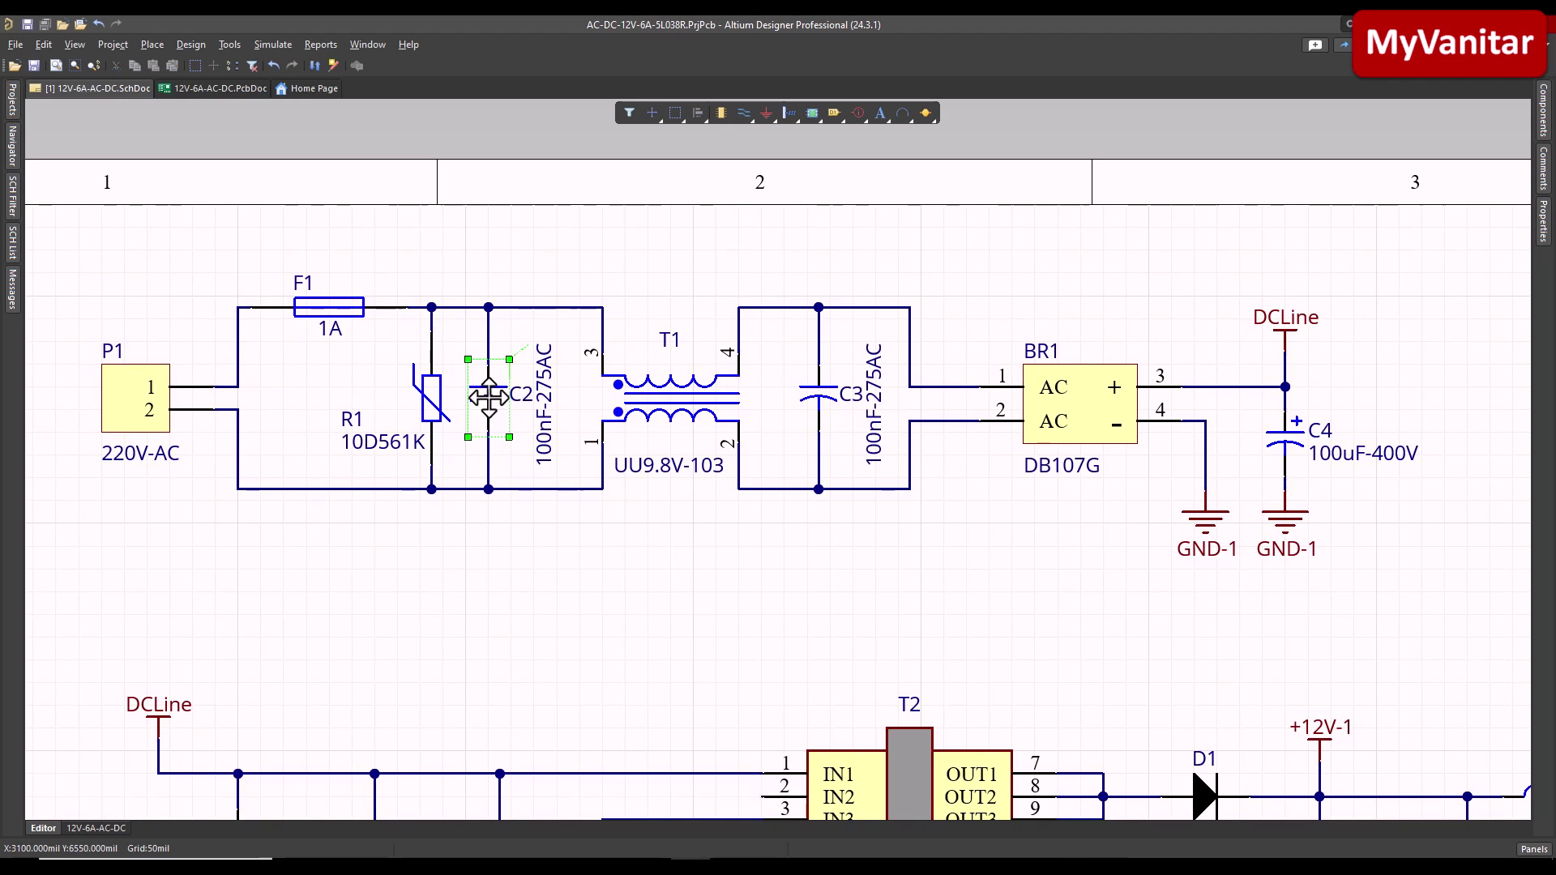
pyautogui.click(796, 416)
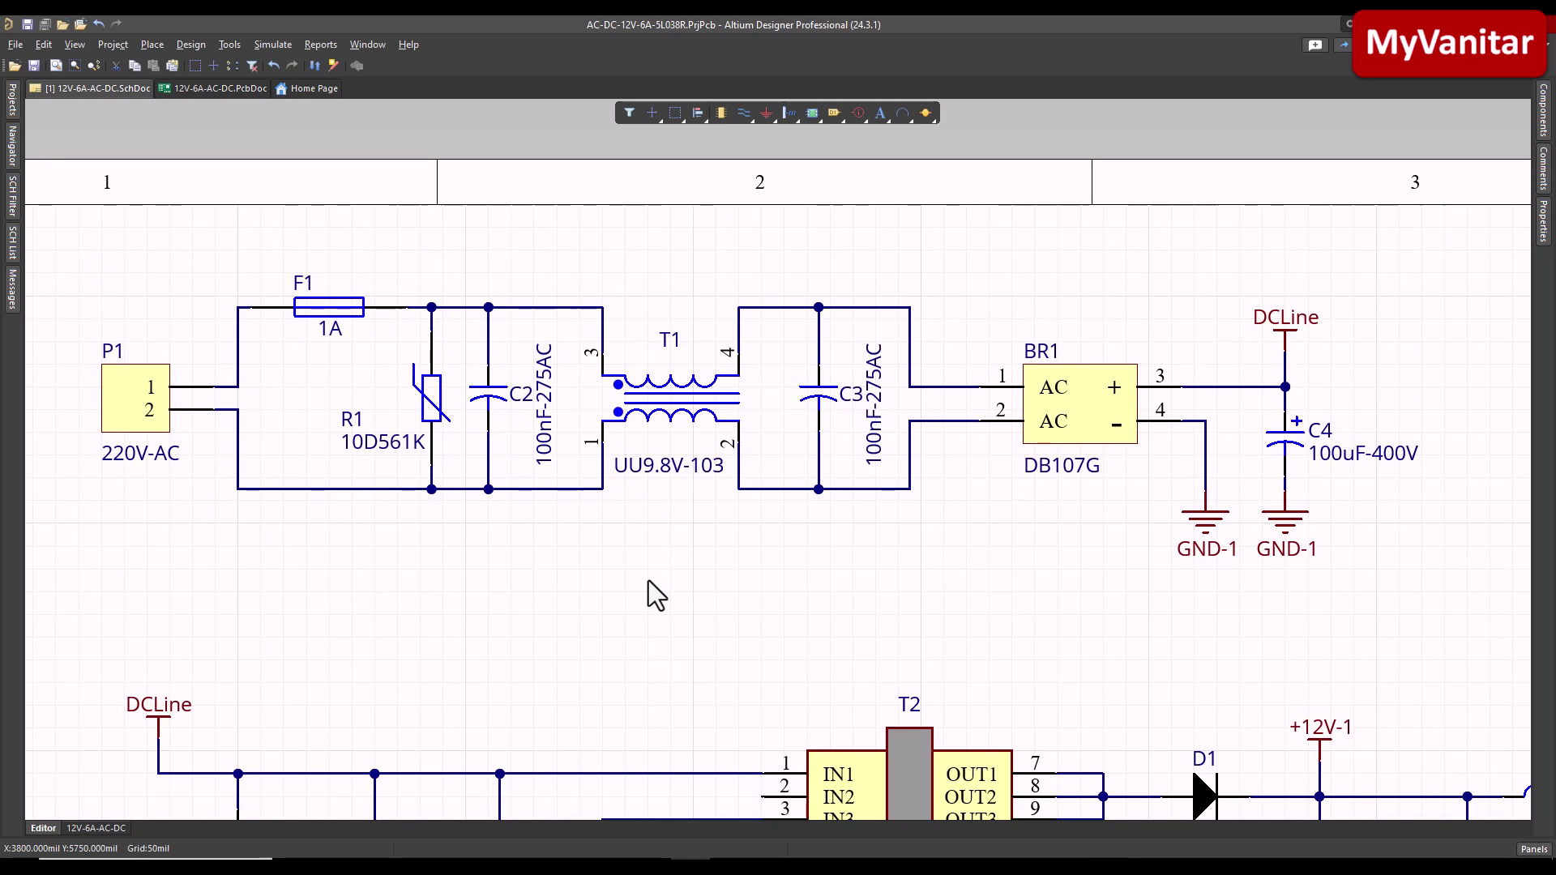
pyautogui.click(806, 403)
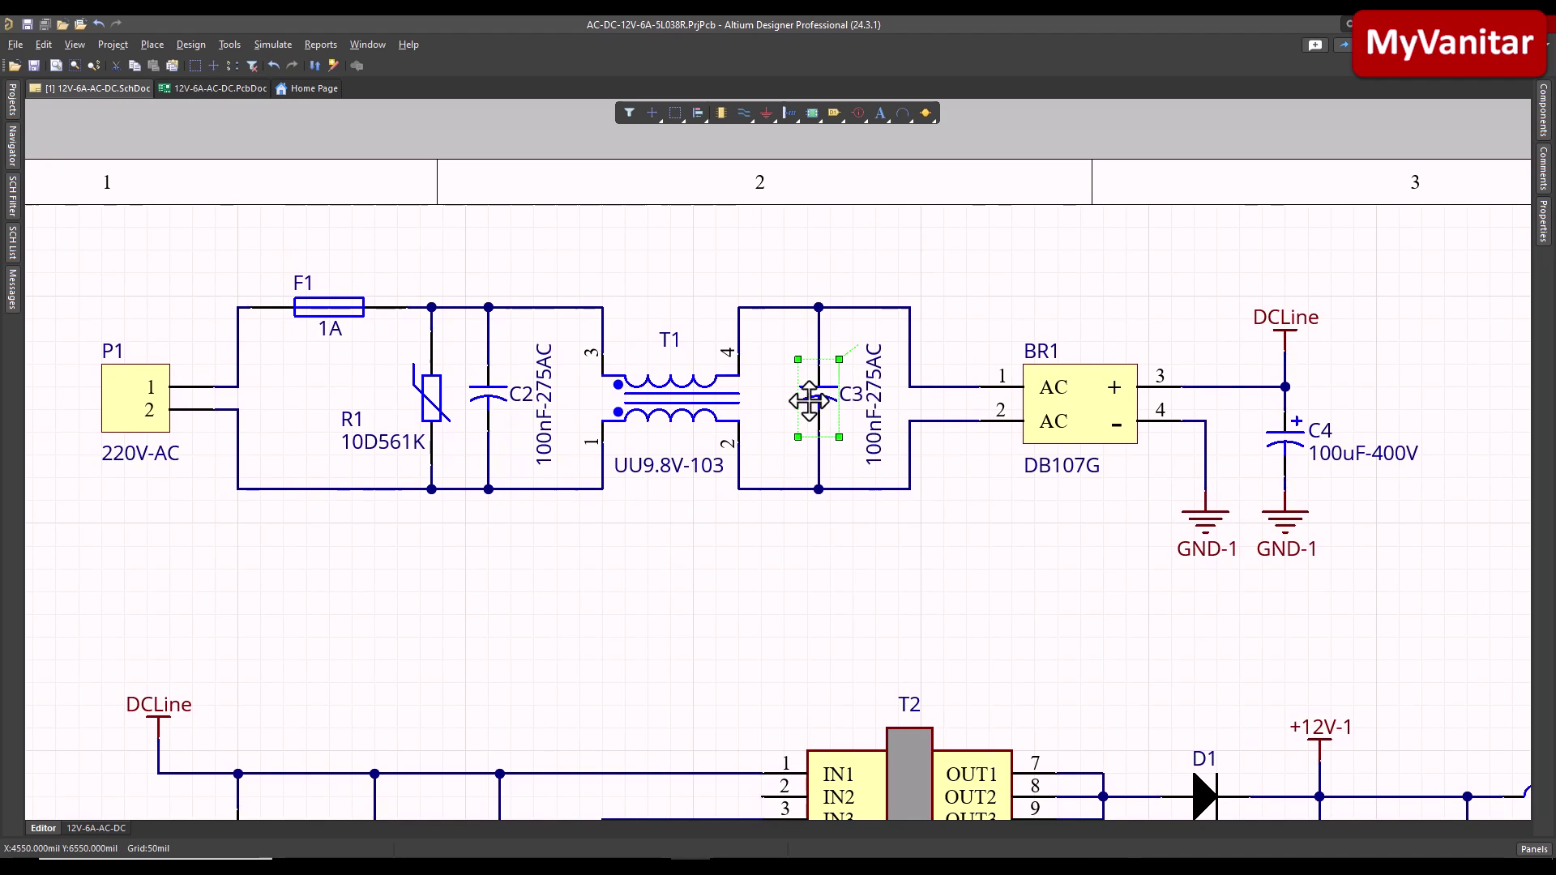
# - Examine the rectifier stage with bridge BR1, bulk capacitor C4 and the DCLine net
pyautogui.moveTo(789, 574); pyautogui.dragTo(660, 560, button='right')
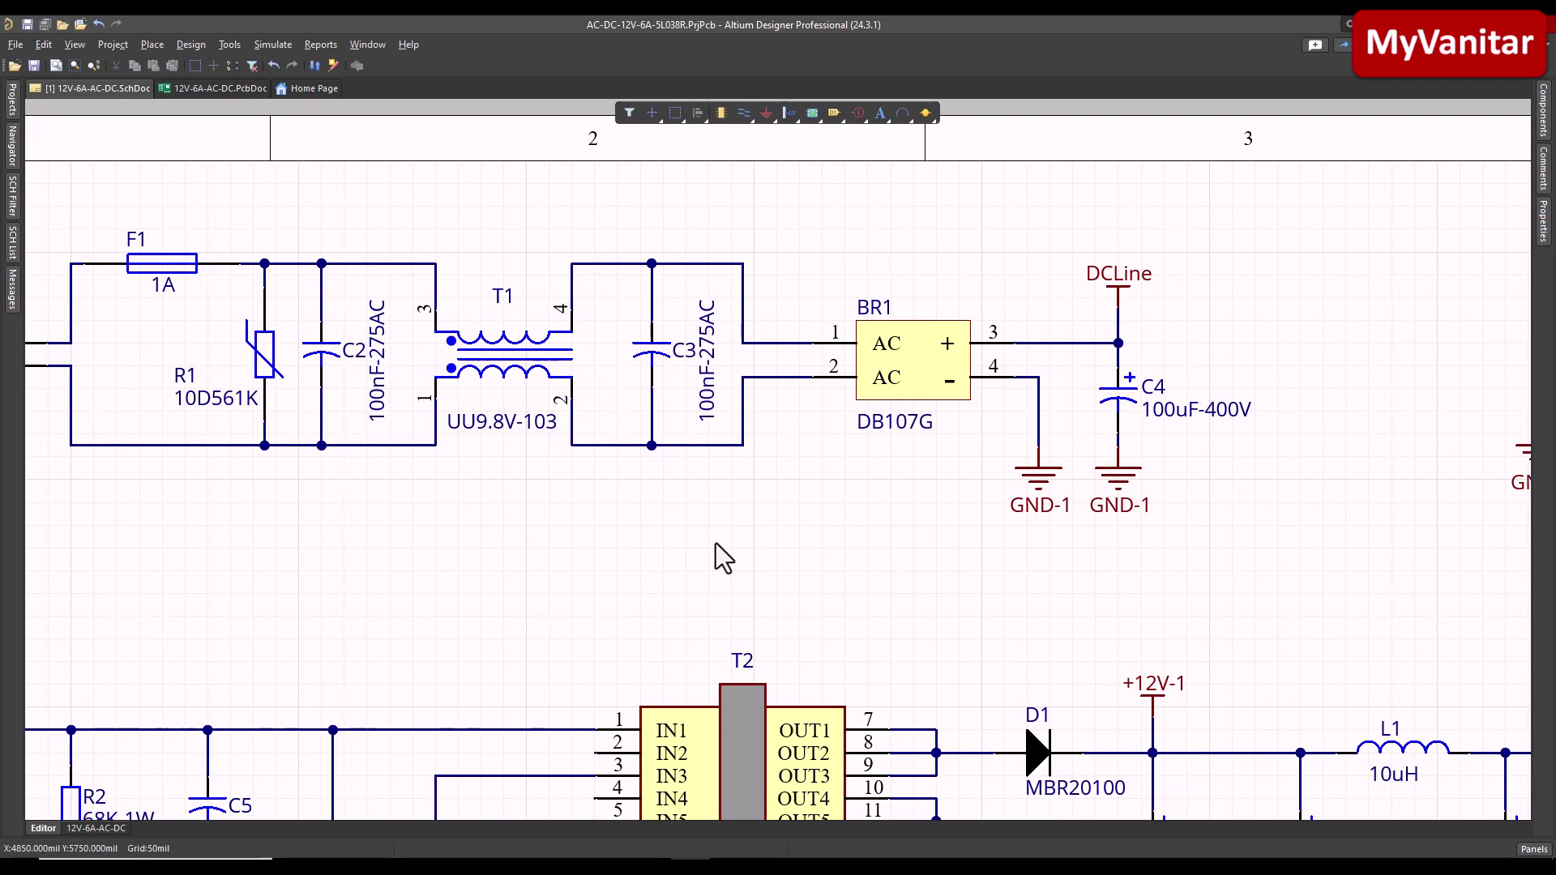
pyautogui.moveTo(864, 512); pyautogui.dragTo(636, 498, button='right')
pyautogui.click(663, 352)
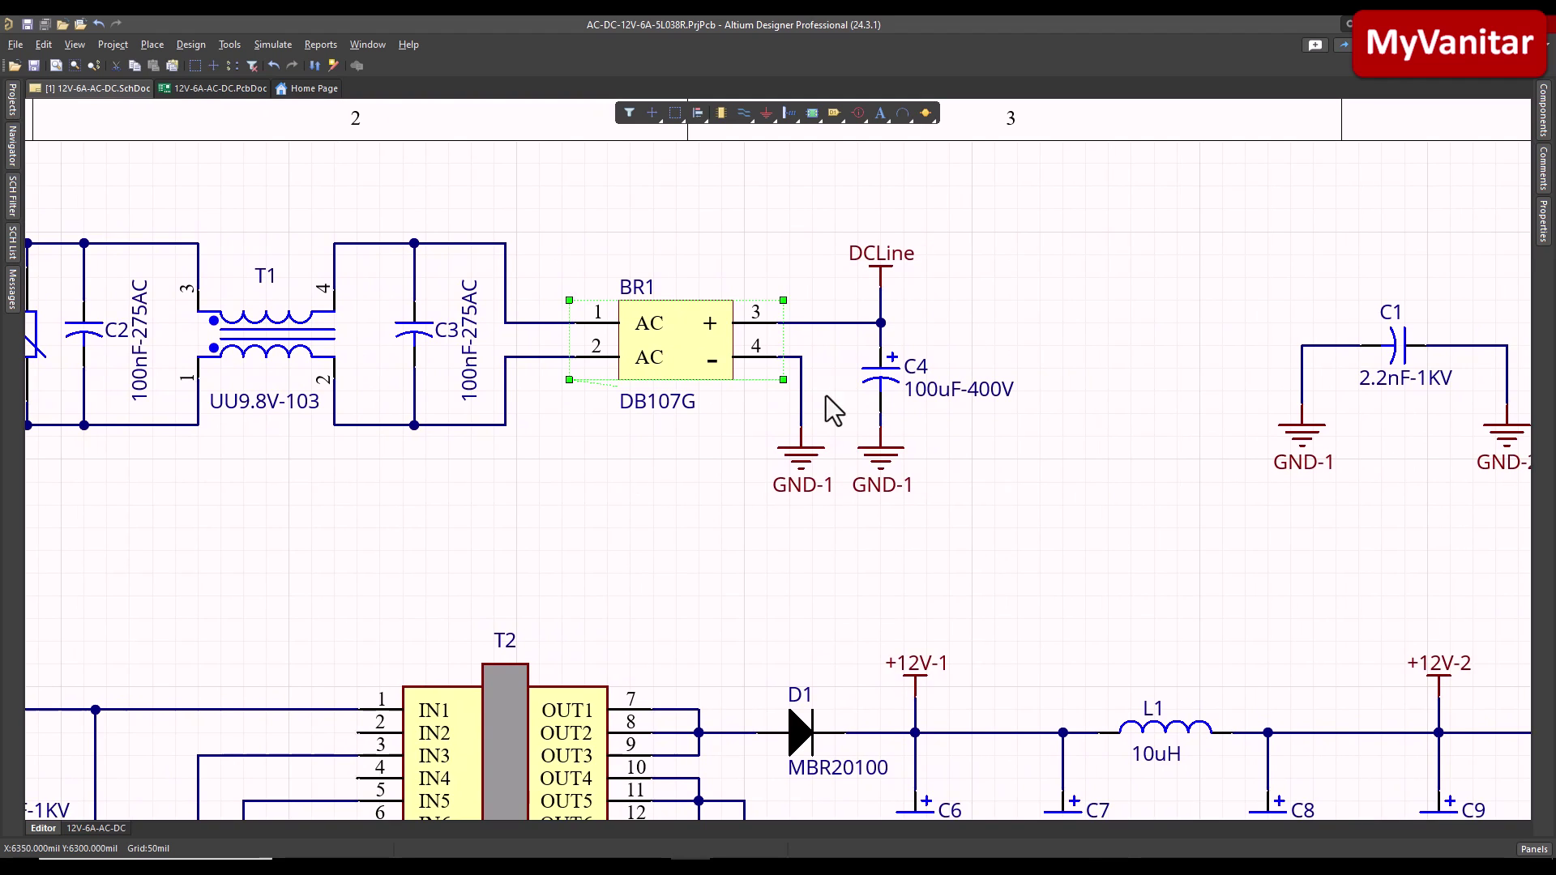
pyautogui.moveTo(961, 482); pyautogui.dragTo(851, 450, button='right')
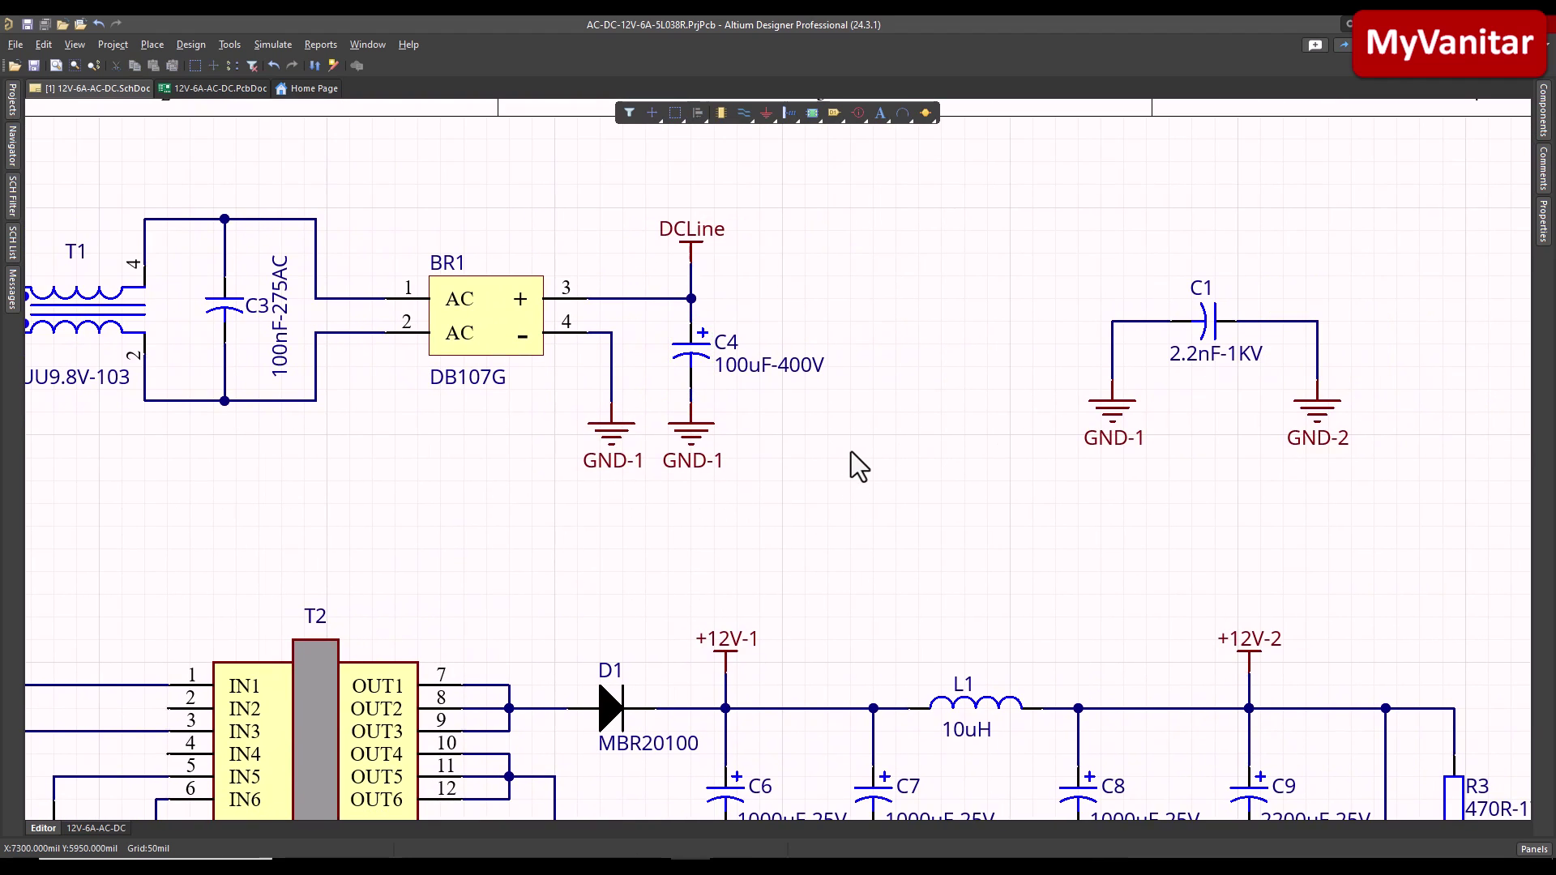
pyautogui.click(695, 248)
# - Examine the snubber network of R2, C5 and D3 on the primary side of transformer T2
pyautogui.moveTo(577, 551); pyautogui.dragTo(782, 389, button='right')
pyautogui.keyDown('ctrl'); pyautogui.scroll(-2, 904, 450); pyautogui.keyUp('ctrl')
pyautogui.keyDown('shift'); pyautogui.hscroll(2, 921, 265); pyautogui.keyUp('shift')
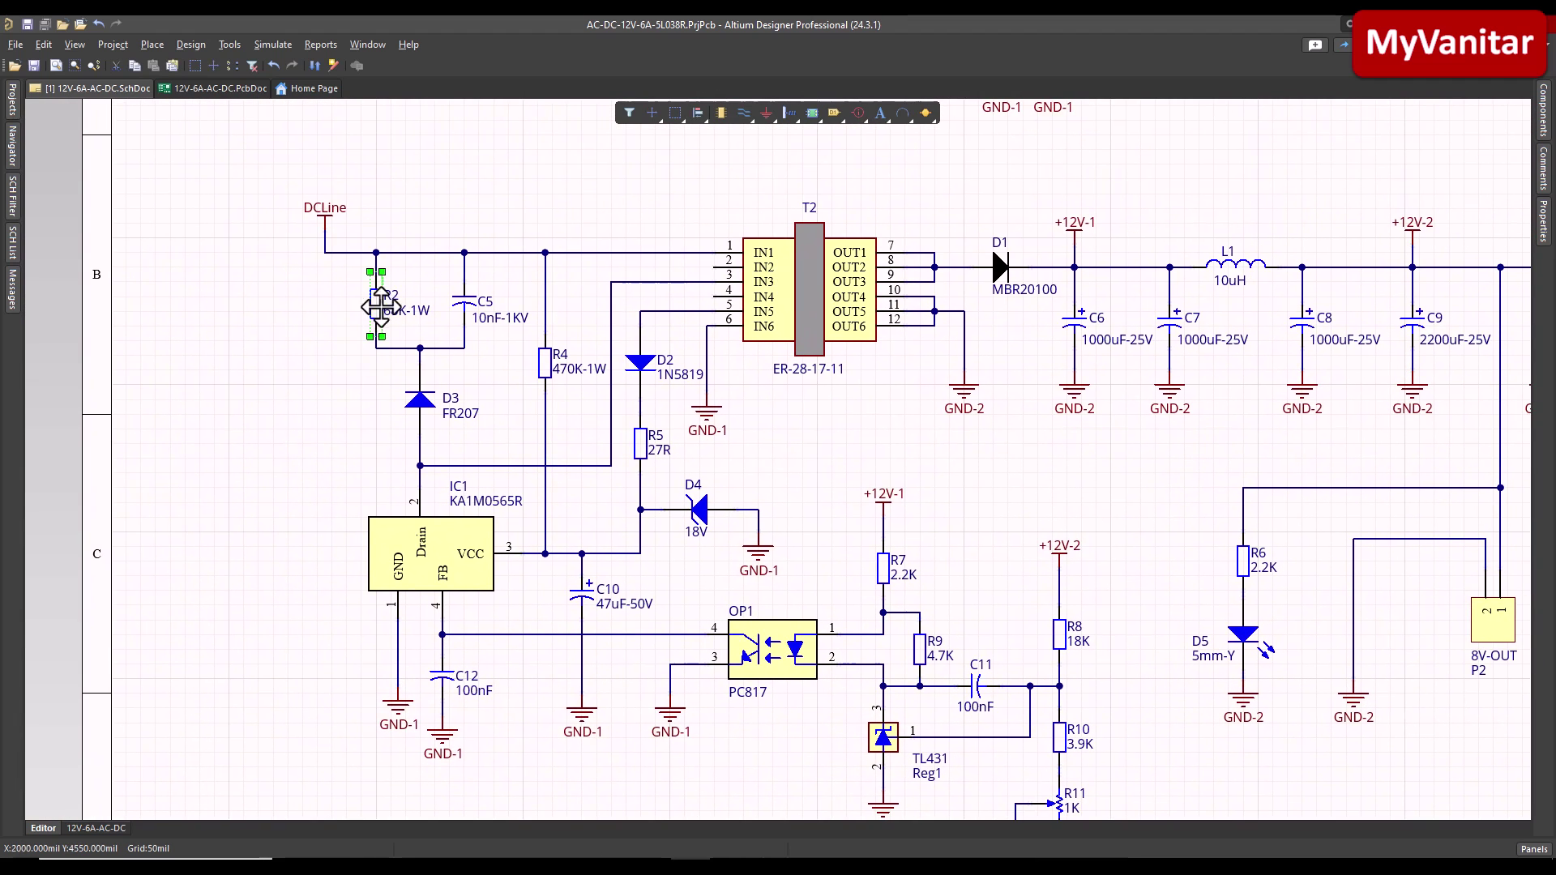
pyautogui.click(425, 395)
pyautogui.click(338, 384)
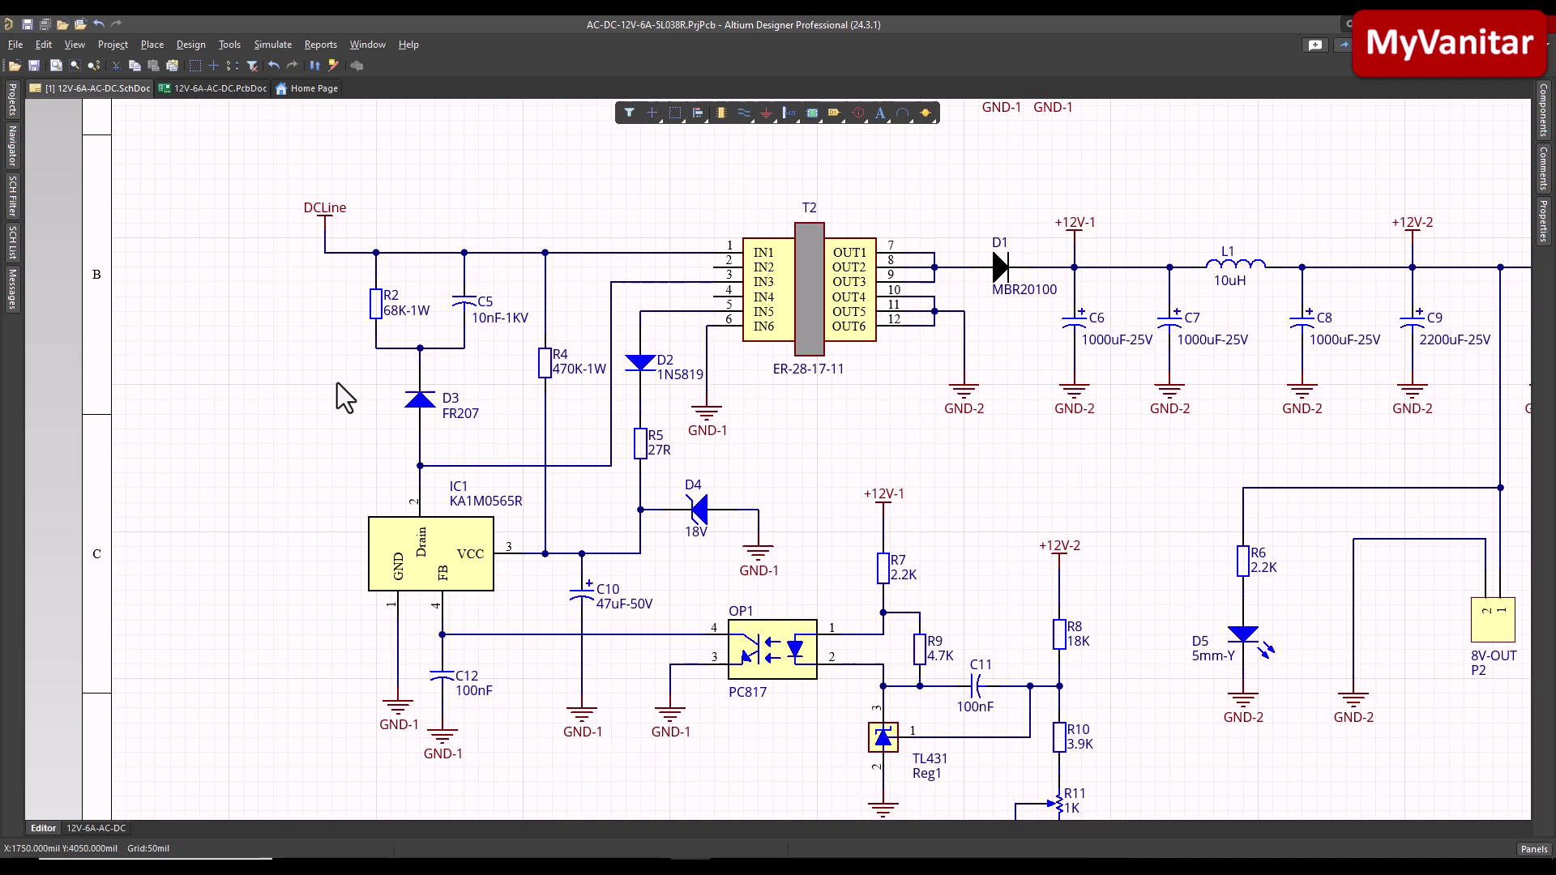
# - Inspect resistor R4 between DCLine and VCC, and the power switch IC1
pyautogui.keyDown('ctrl'); pyautogui.scroll(3, 548, 375); pyautogui.keyUp('ctrl')
pyautogui.click(543, 356)
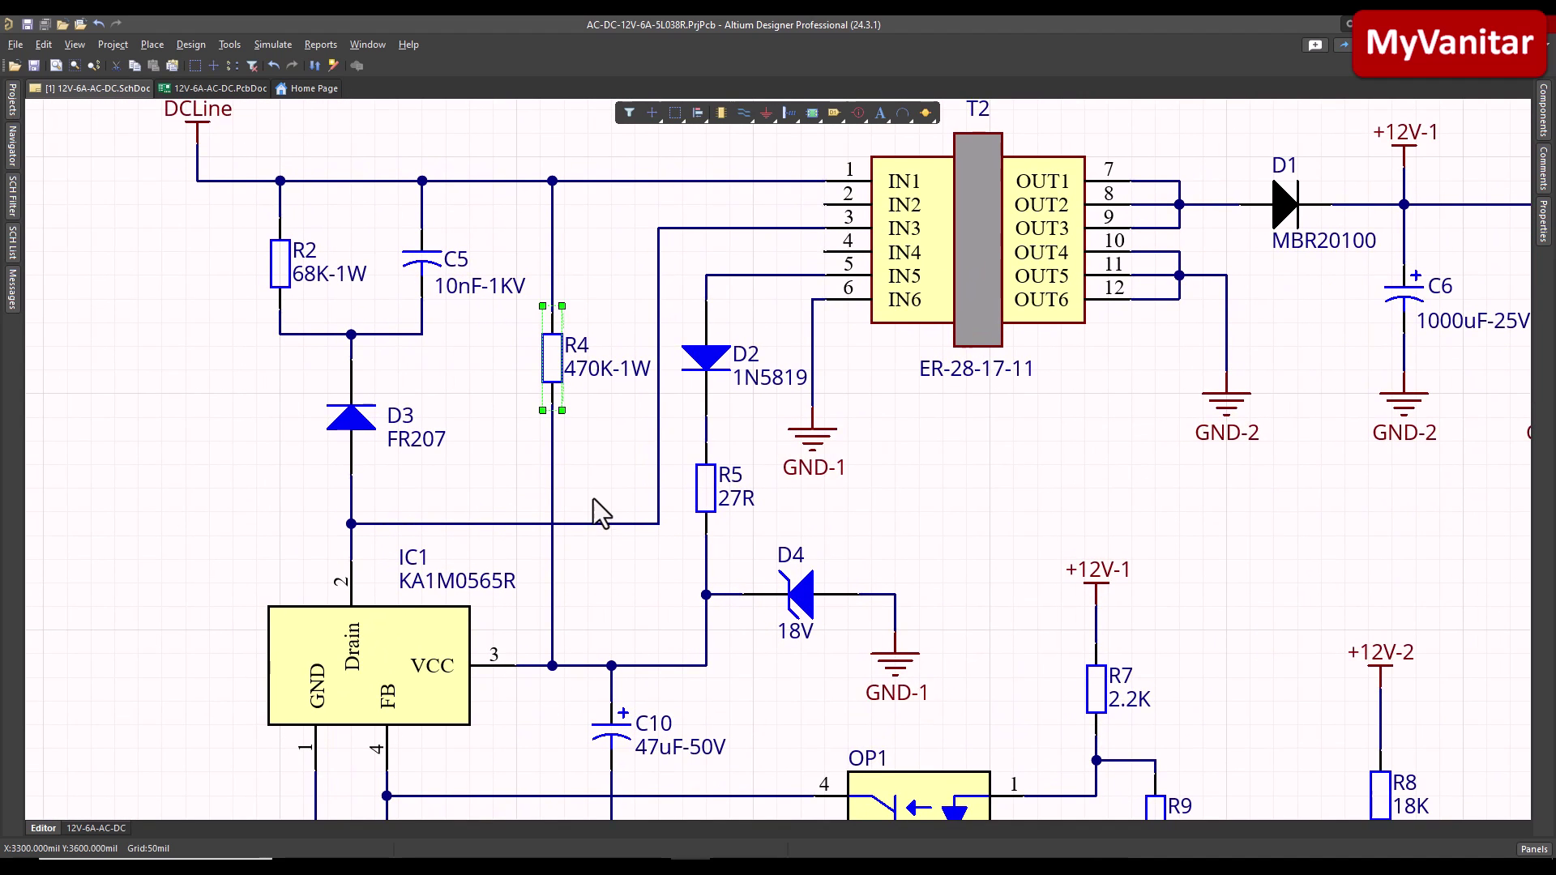
pyautogui.moveTo(593, 498); pyautogui.dragTo(659, 478, button='right')
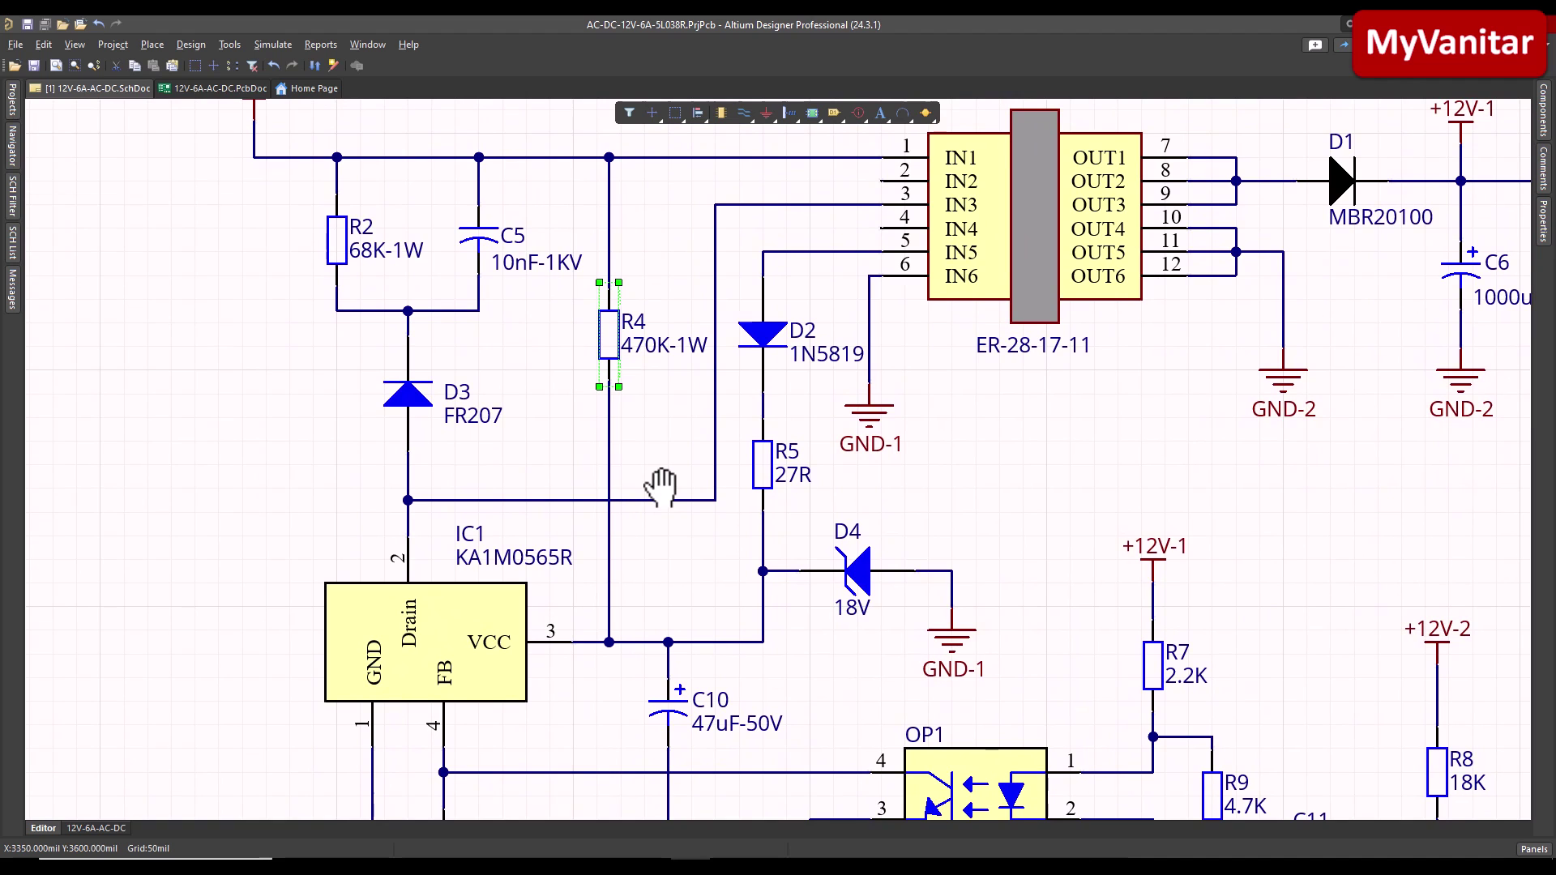
pyautogui.click(662, 444)
pyautogui.moveTo(483, 600); pyautogui.dragTo(474, 446, button='right')
pyautogui.click(457, 465)
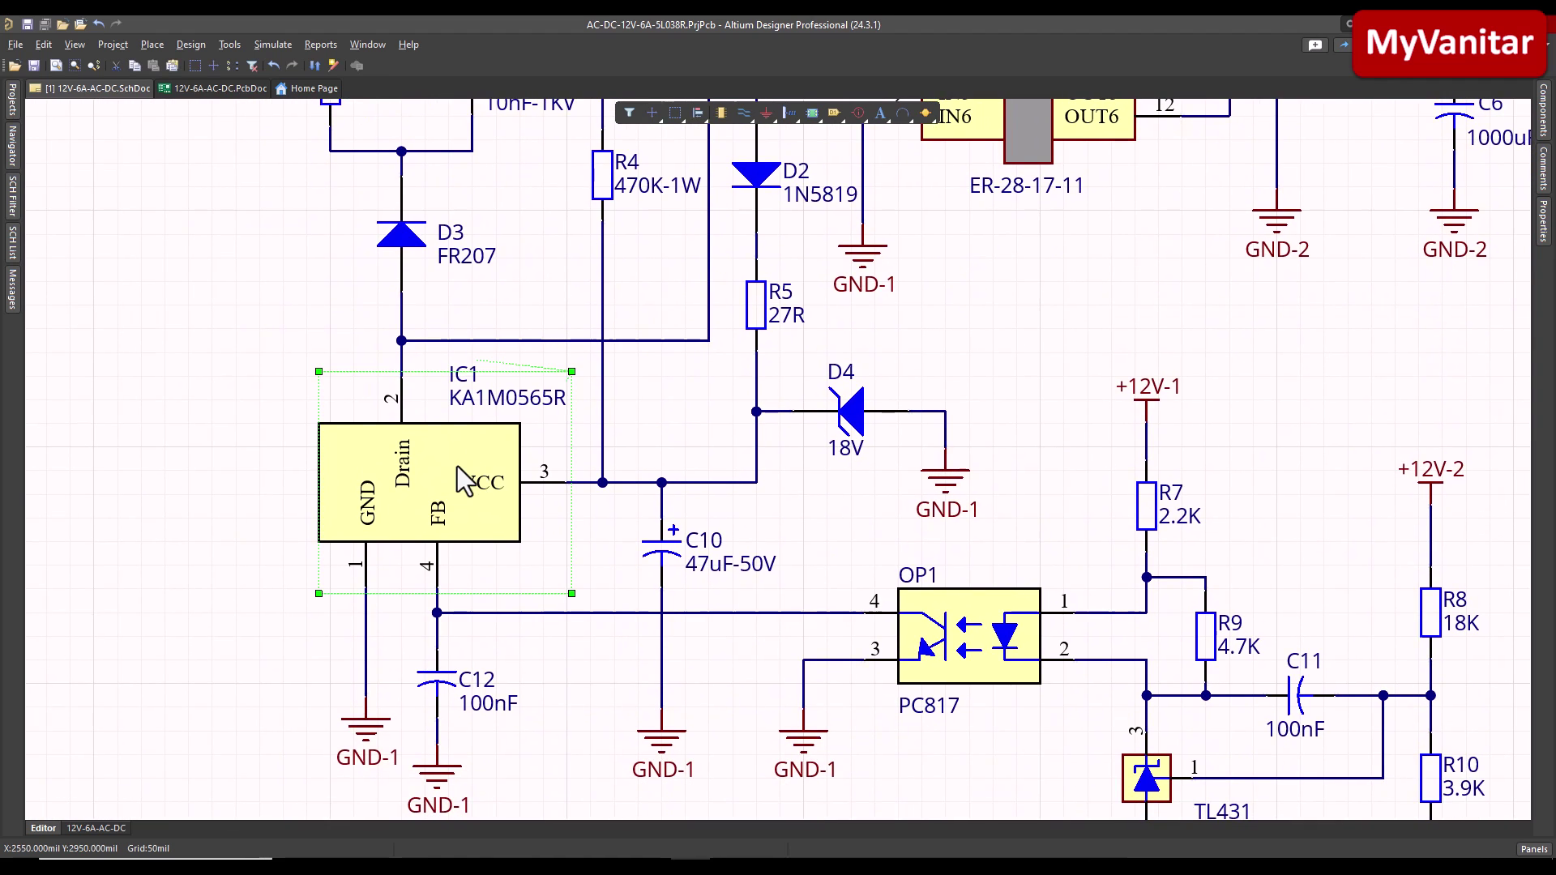
pyautogui.click(267, 294)
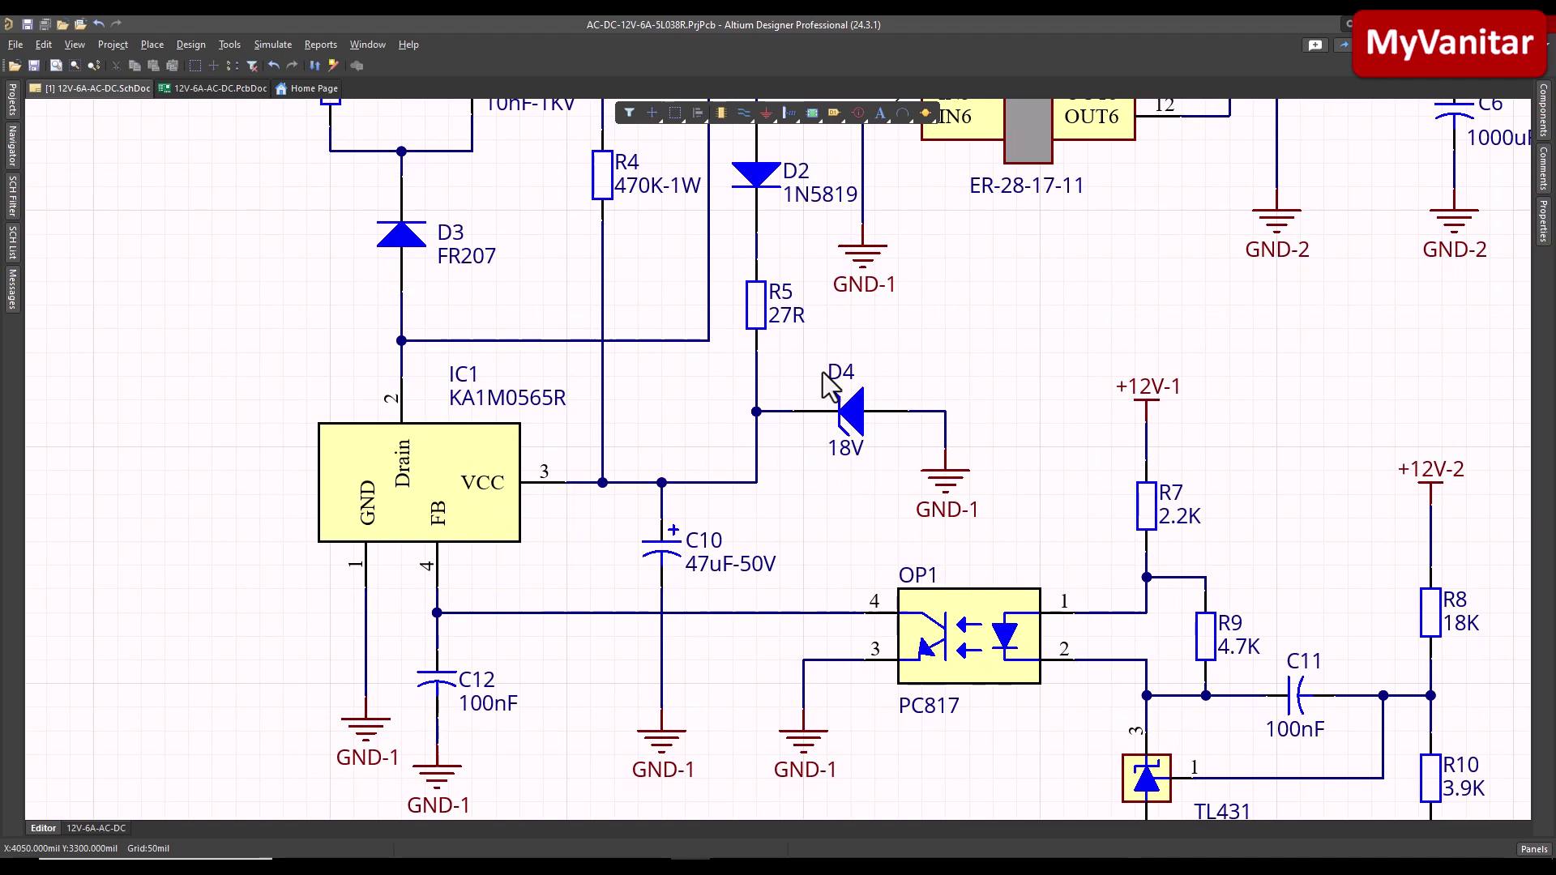
# - Examine the auxiliary winding connections of transformer T2 and its rectifier diode D2
pyautogui.moveTo(831, 385); pyautogui.dragTo(729, 454, button='right')
pyautogui.keyDown('ctrl'); pyautogui.scroll(-2, 762, 510); pyautogui.keyUp('ctrl')
pyautogui.keyDown('ctrl'); pyautogui.scroll(-1, 716, 435); pyautogui.keyUp('ctrl')
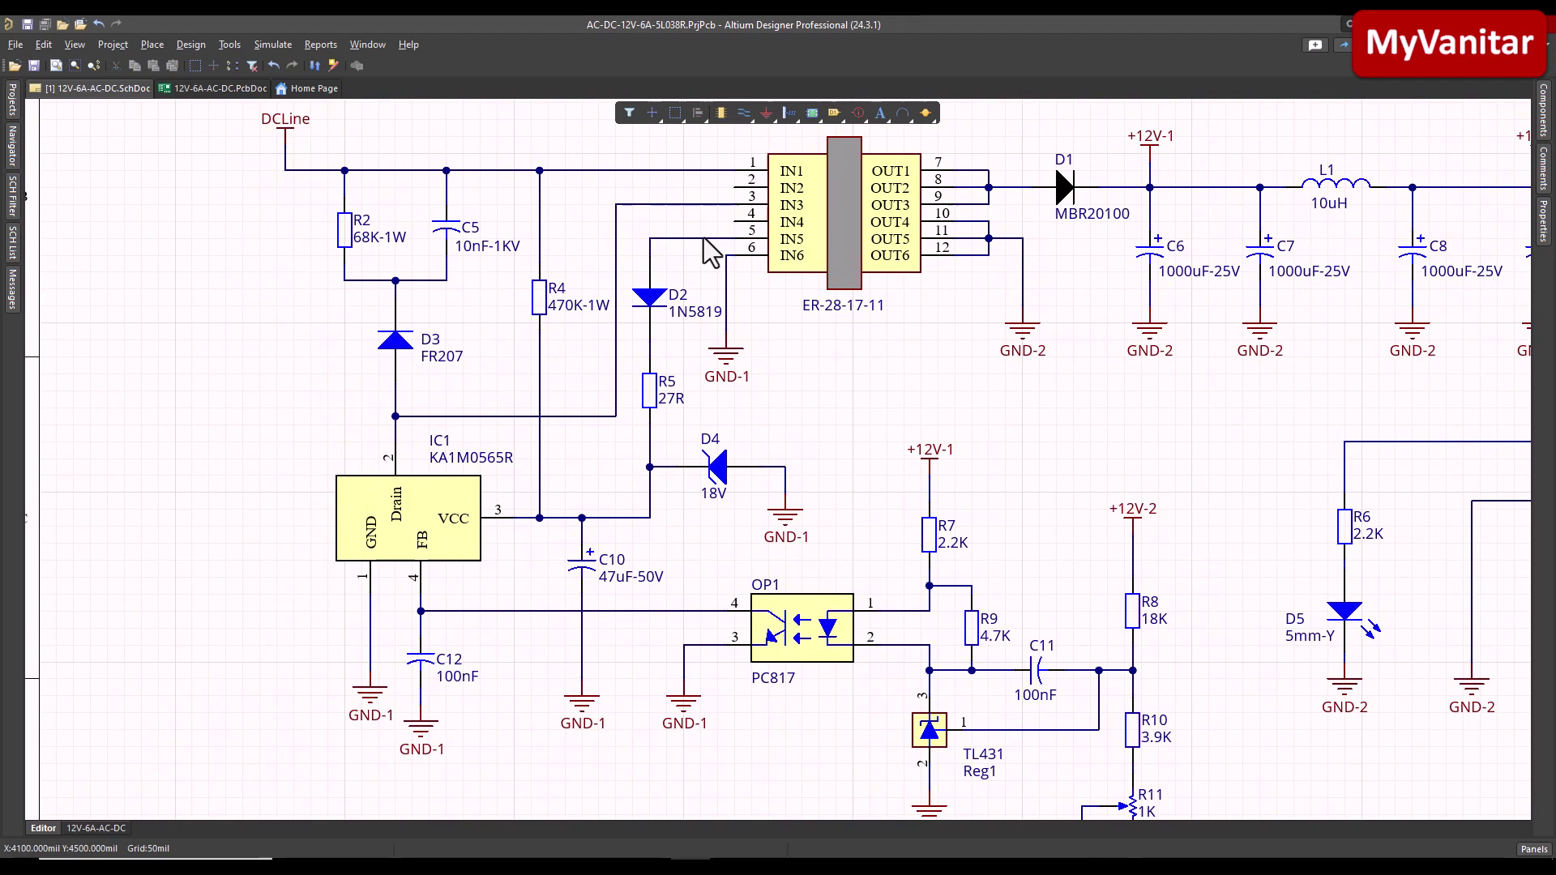
pyautogui.click(725, 274)
pyautogui.click(650, 304)
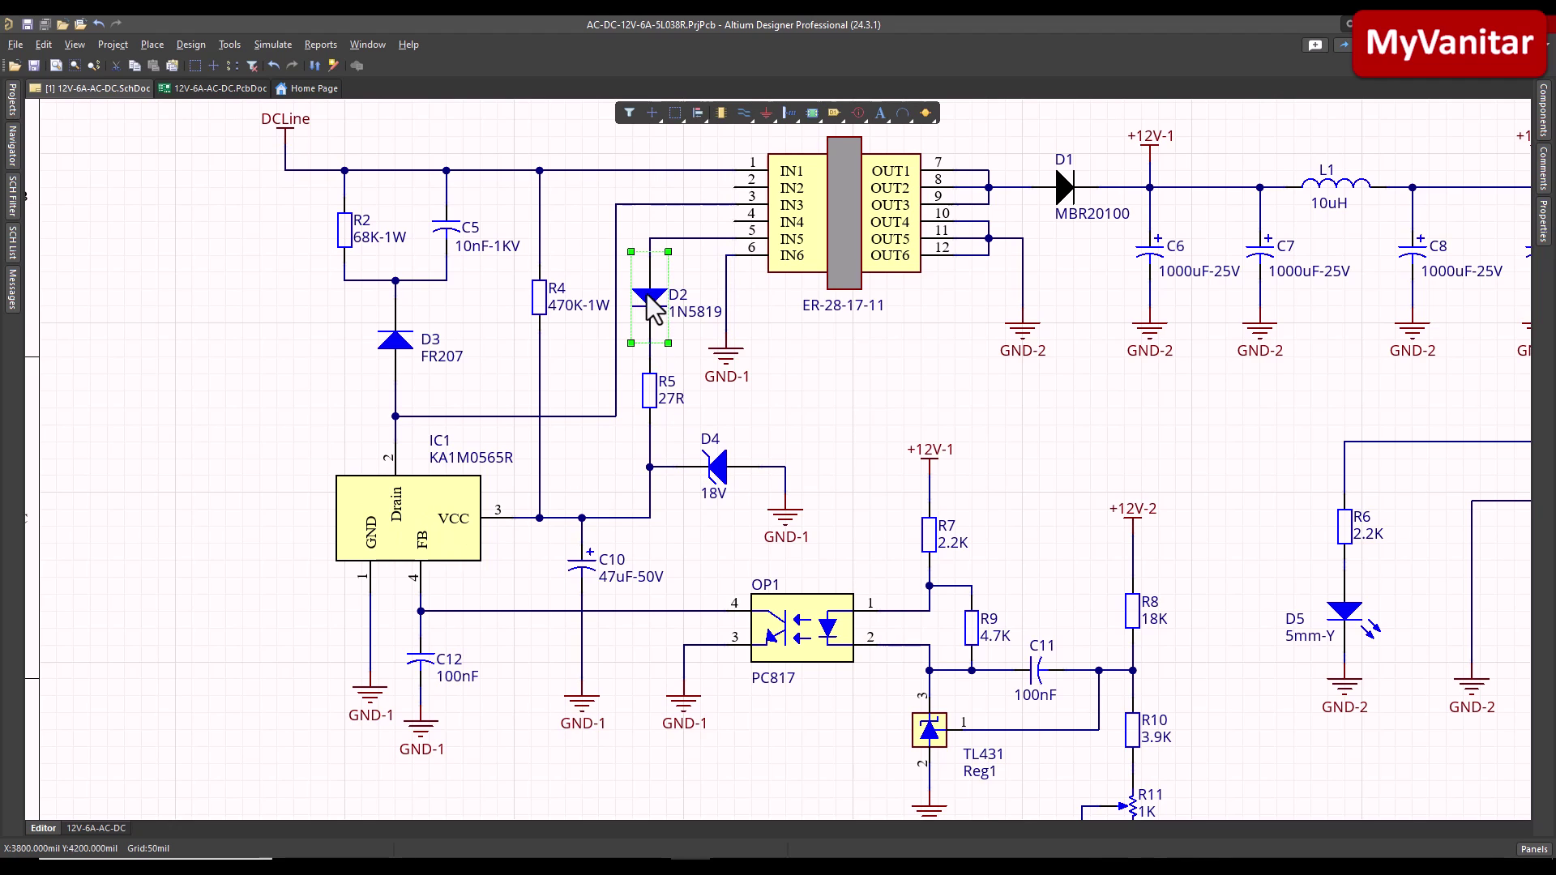
pyautogui.click(831, 368)
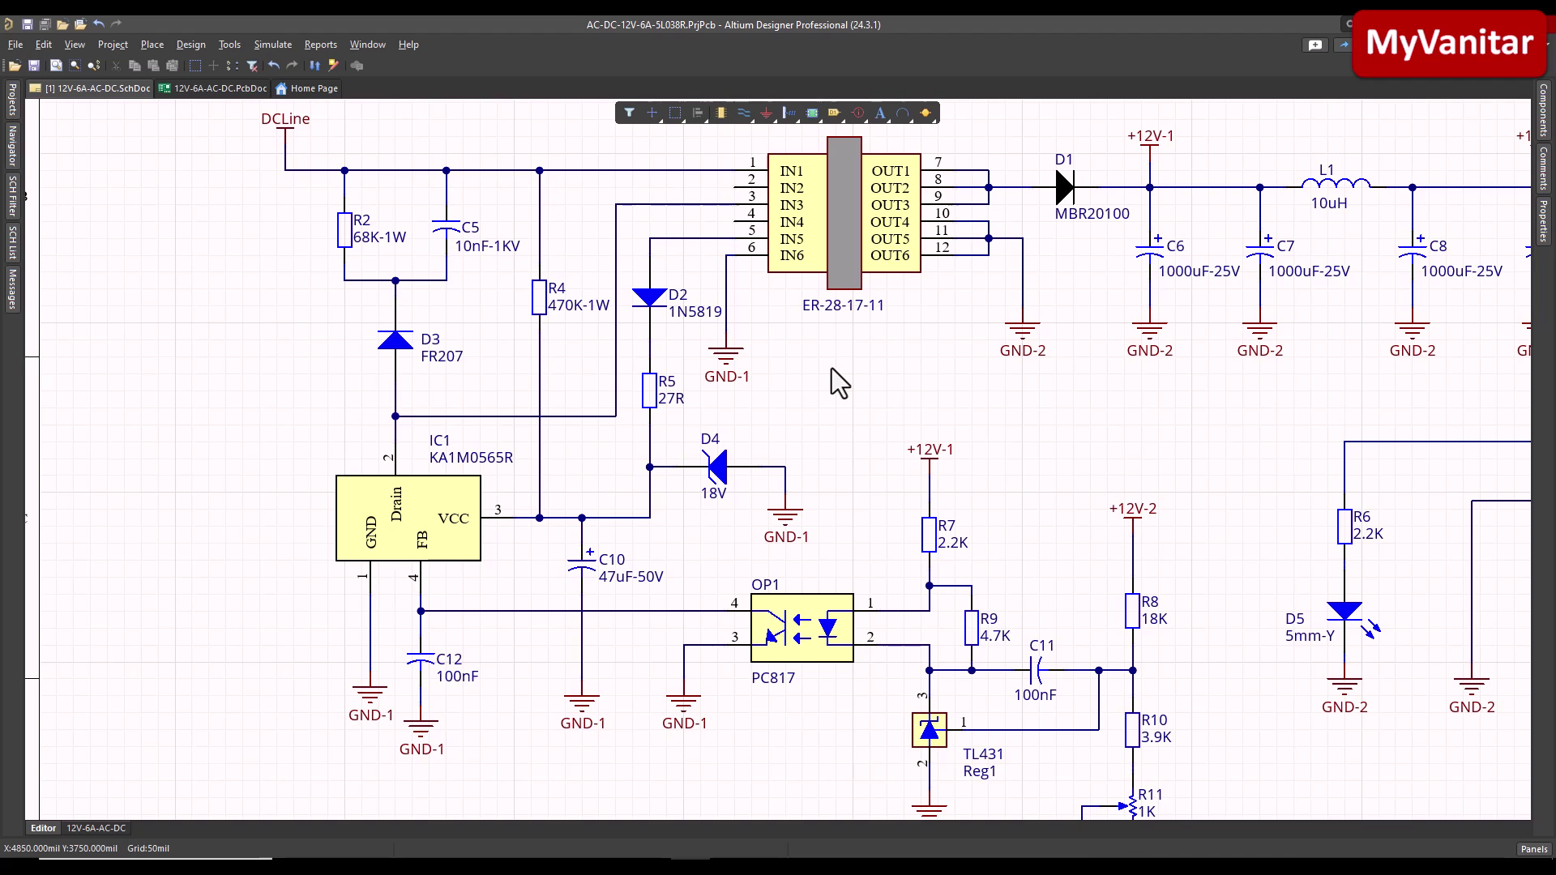
# - Inspect the VCC supply parts of IC1: resistor R5, capacitor C10 and Zener diode D4
pyautogui.moveTo(812, 448); pyautogui.dragTo(799, 416, button='right')
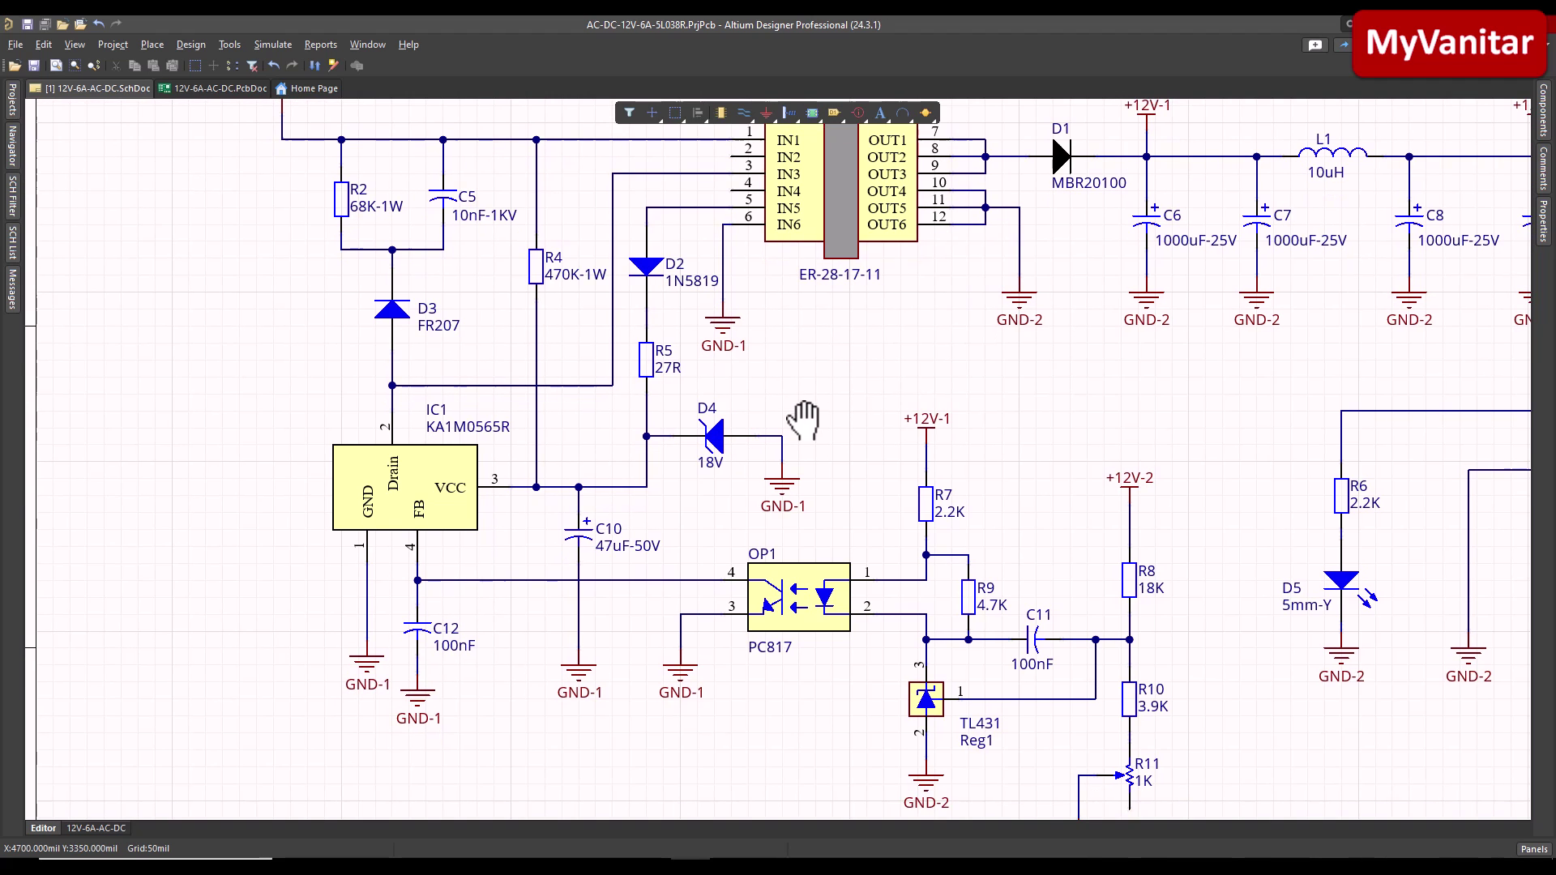
pyautogui.click(648, 359)
pyautogui.click(578, 536)
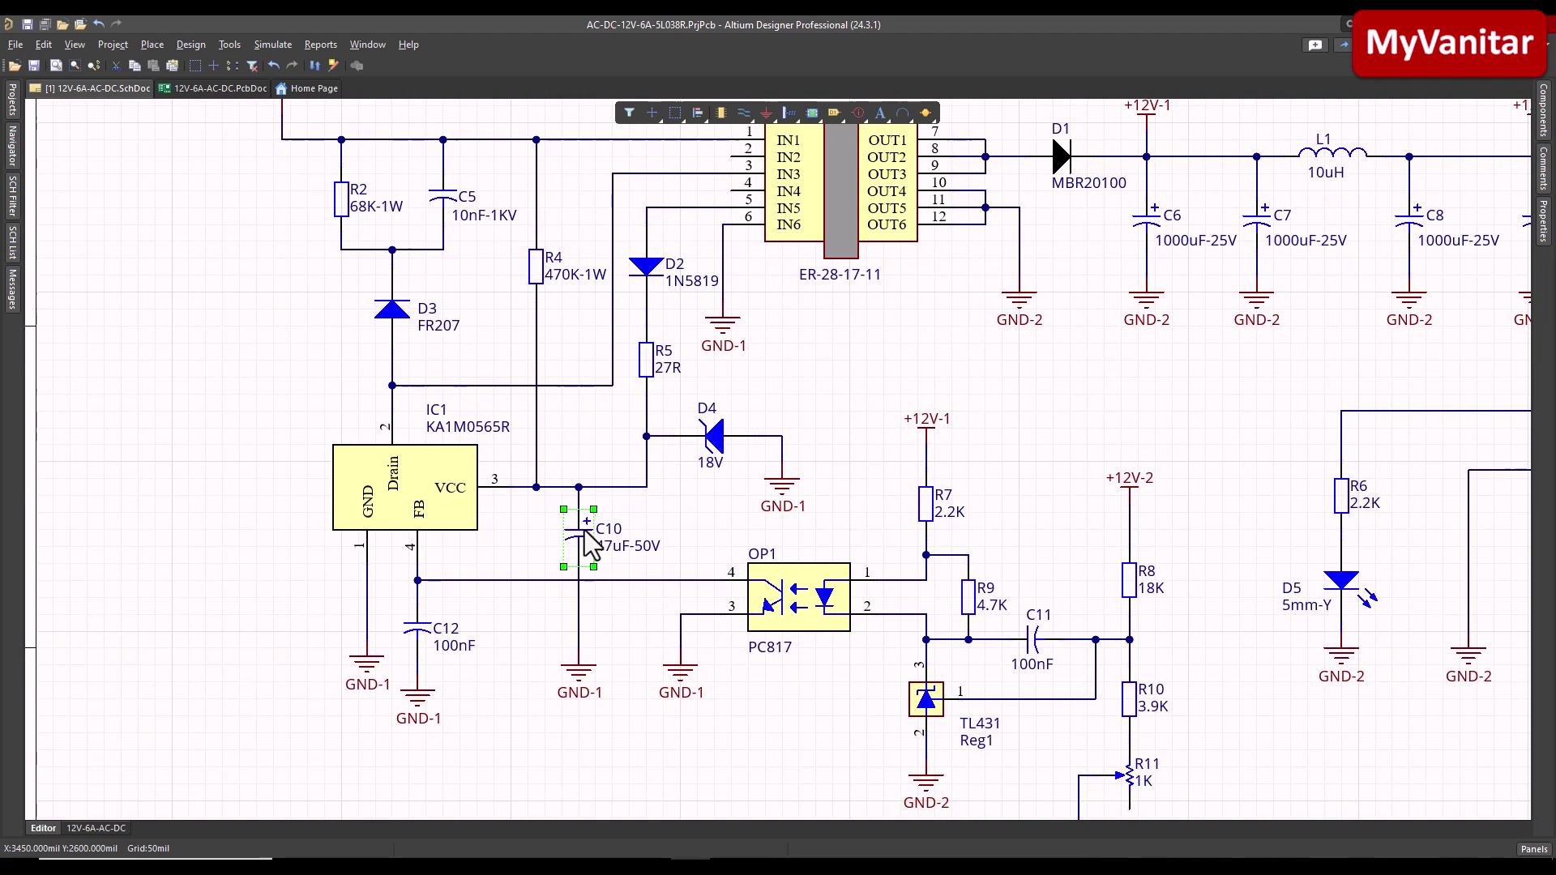
pyautogui.click(823, 377)
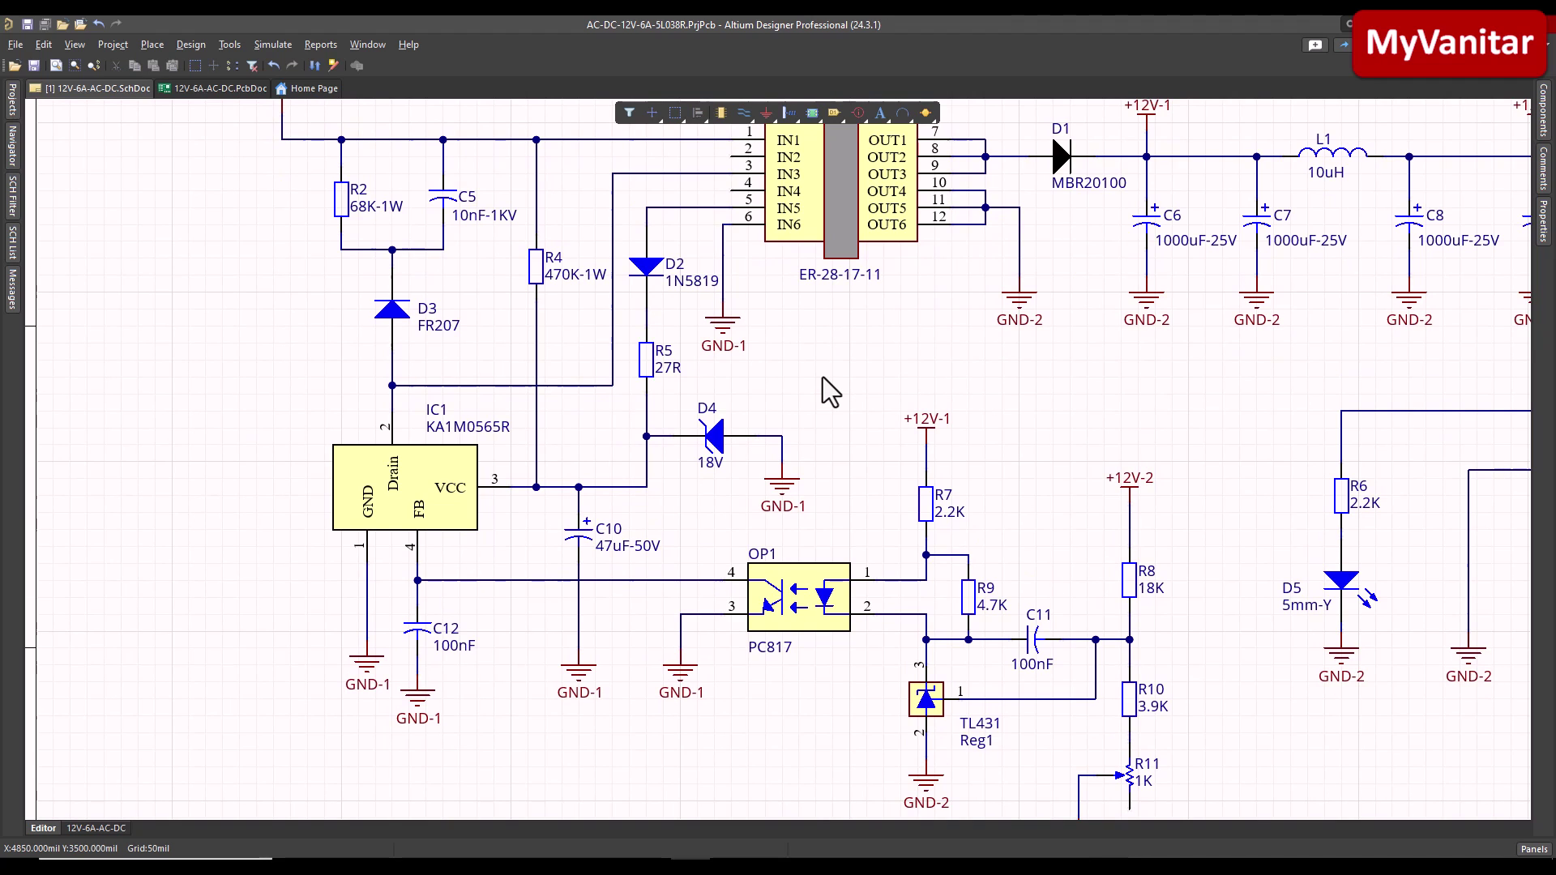
pyautogui.click(713, 442)
pyautogui.click(771, 422)
# - Examine IC1 (KA1M0565R) up close together with its surrounding feedback and supply connections
pyautogui.moveTo(551, 579); pyautogui.dragTo(516, 533, button='right')
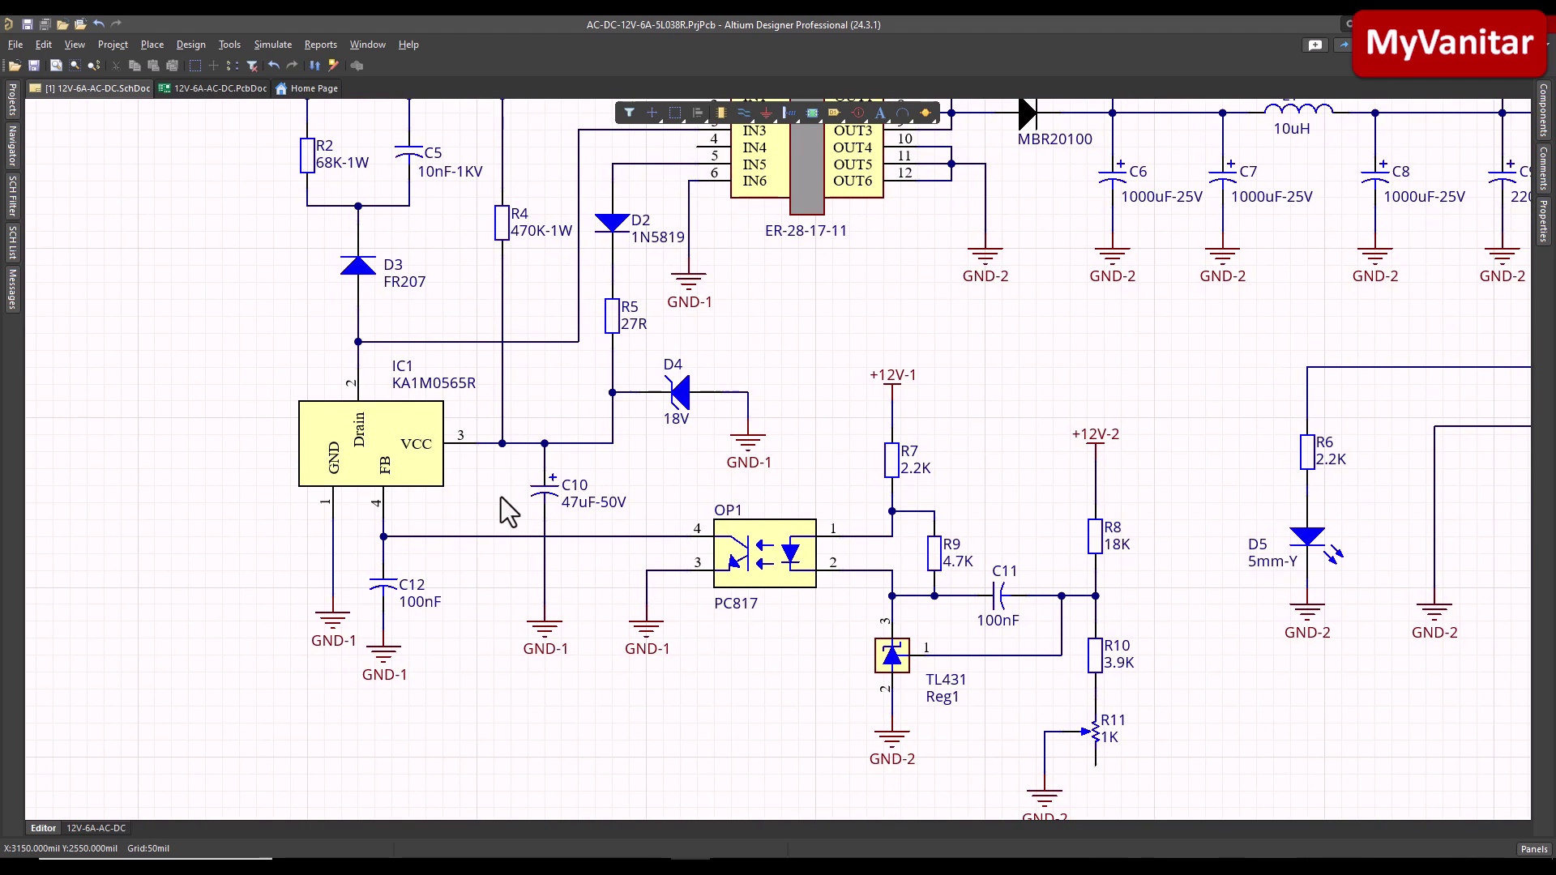
pyautogui.moveTo(500, 497); pyautogui.dragTo(448, 510, button='right')
pyautogui.click(366, 451)
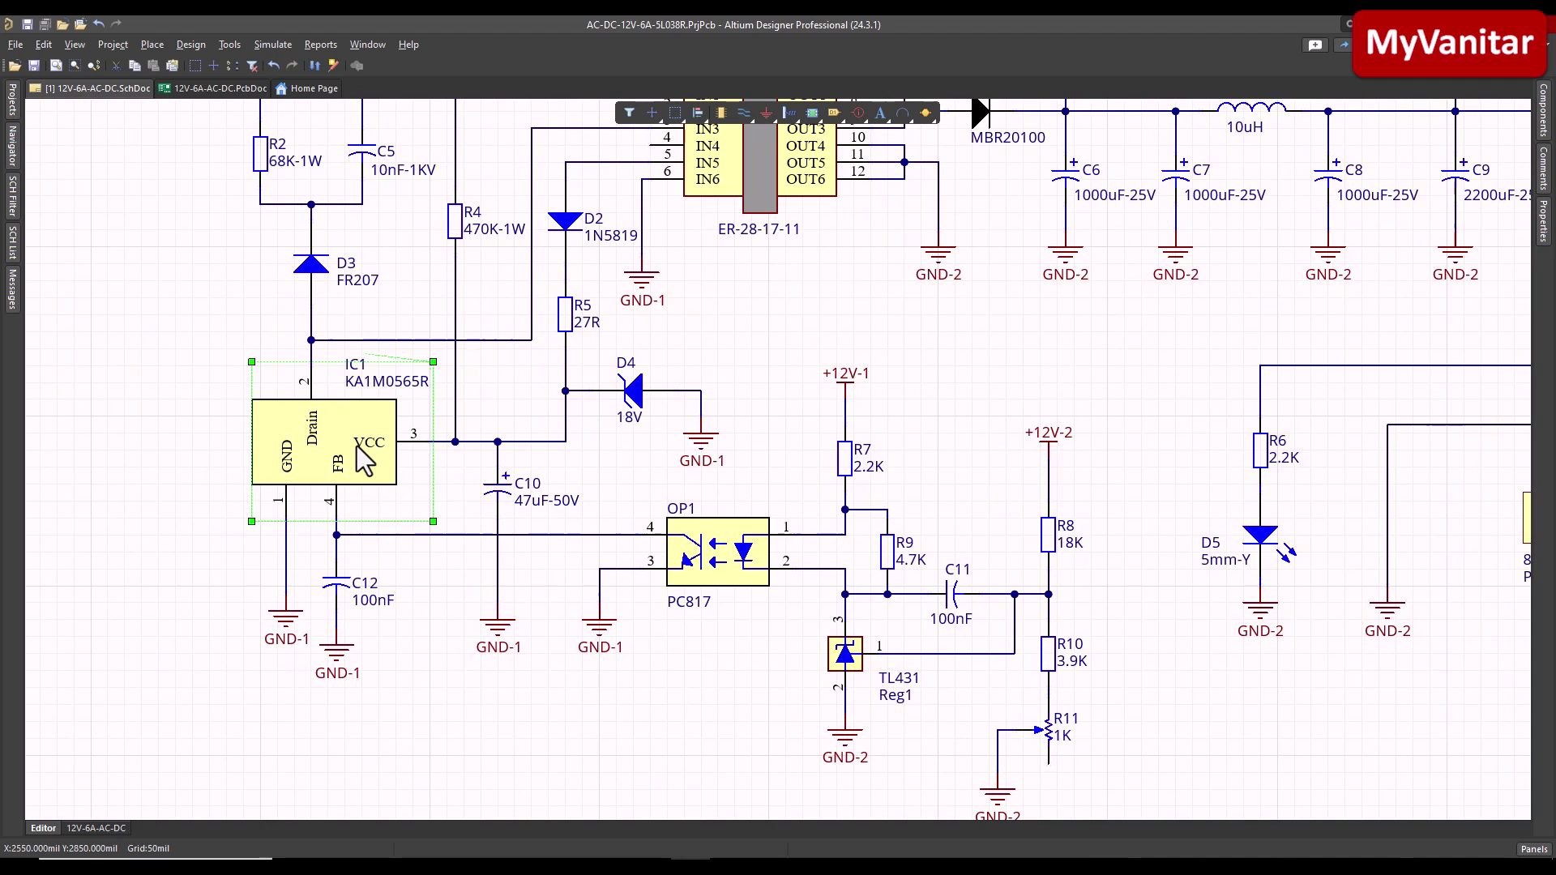
pyautogui.keyDown('ctrl'); pyautogui.scroll(2, 366, 450); pyautogui.keyUp('ctrl')
pyautogui.click(366, 523)
pyautogui.moveTo(557, 599); pyautogui.dragTo(541, 535, button='right')
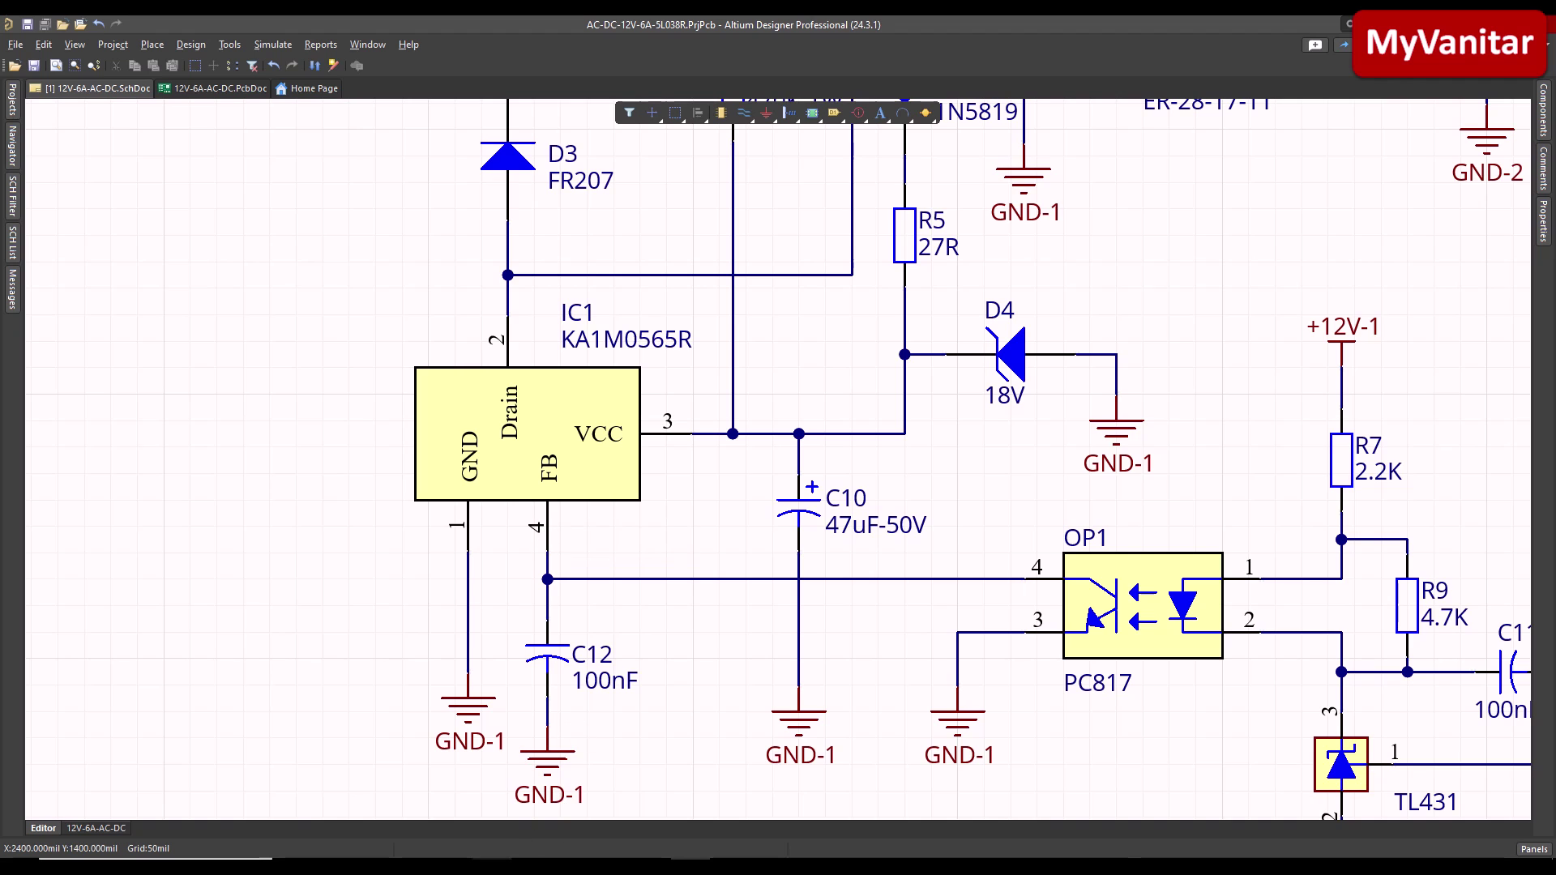
# - Switch to Octopart in the web browser and search for the part KA1M0565
pyautogui.hotkey('alt', 'Tab')
pyautogui.click(326, 379)
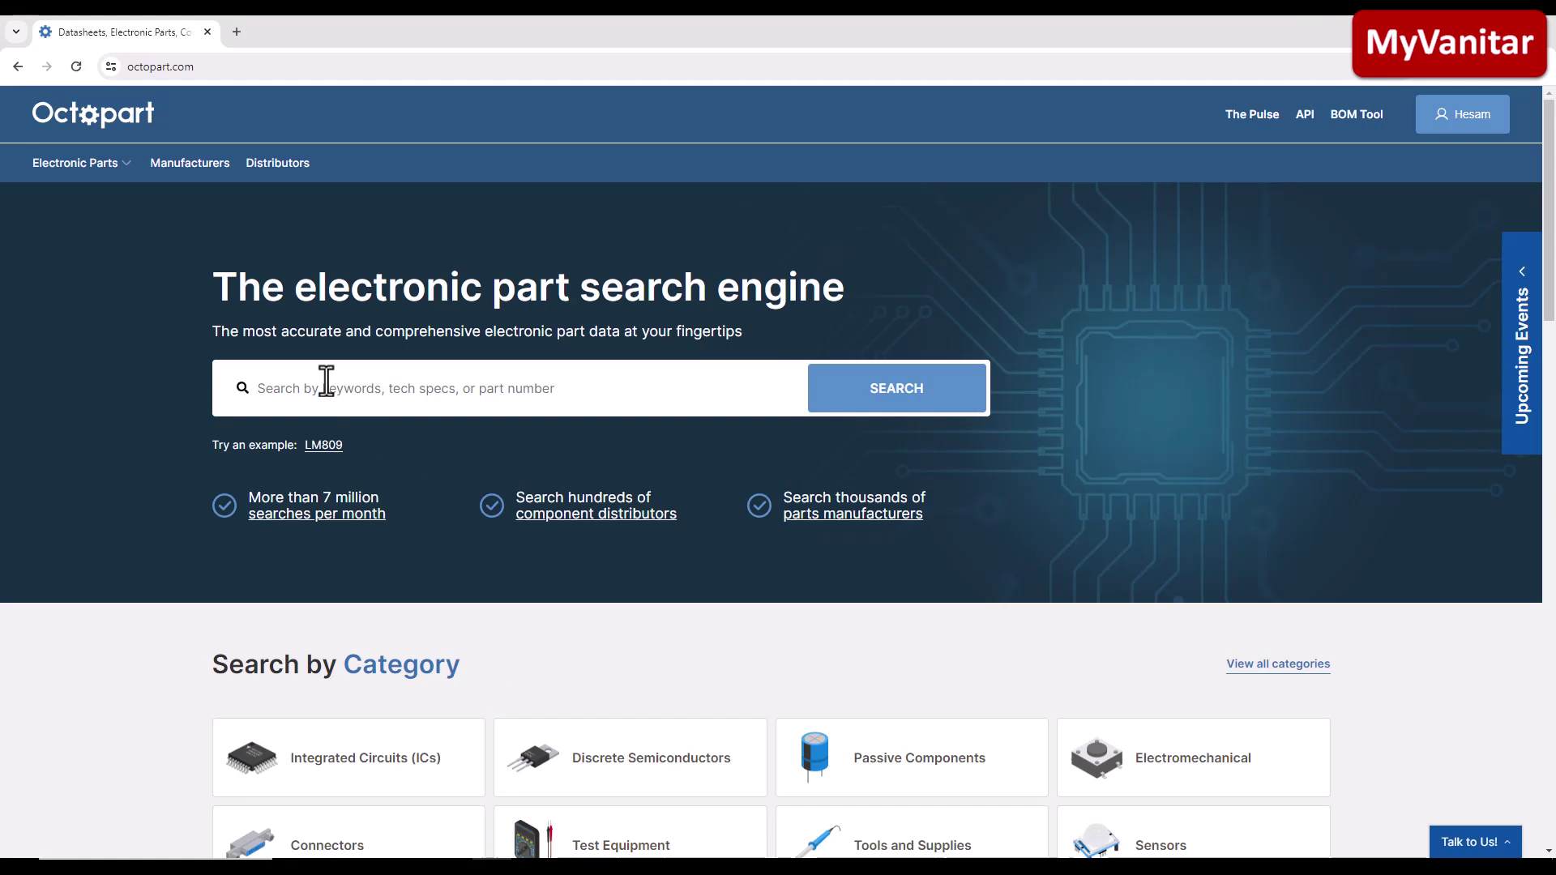
pyautogui.write('KA1M0565')
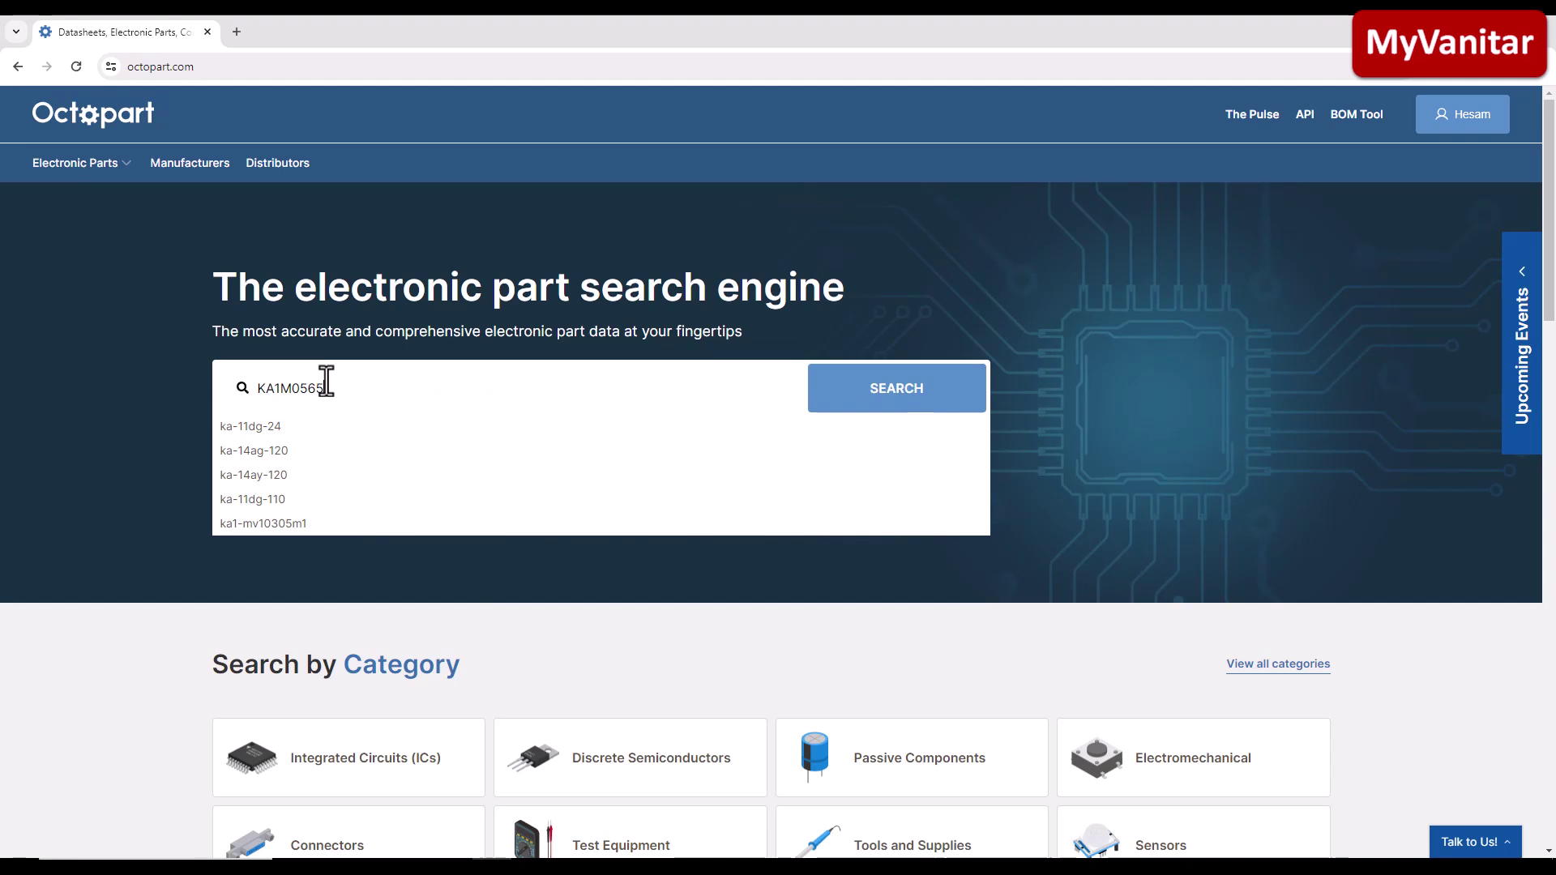
pyautogui.press('Return')
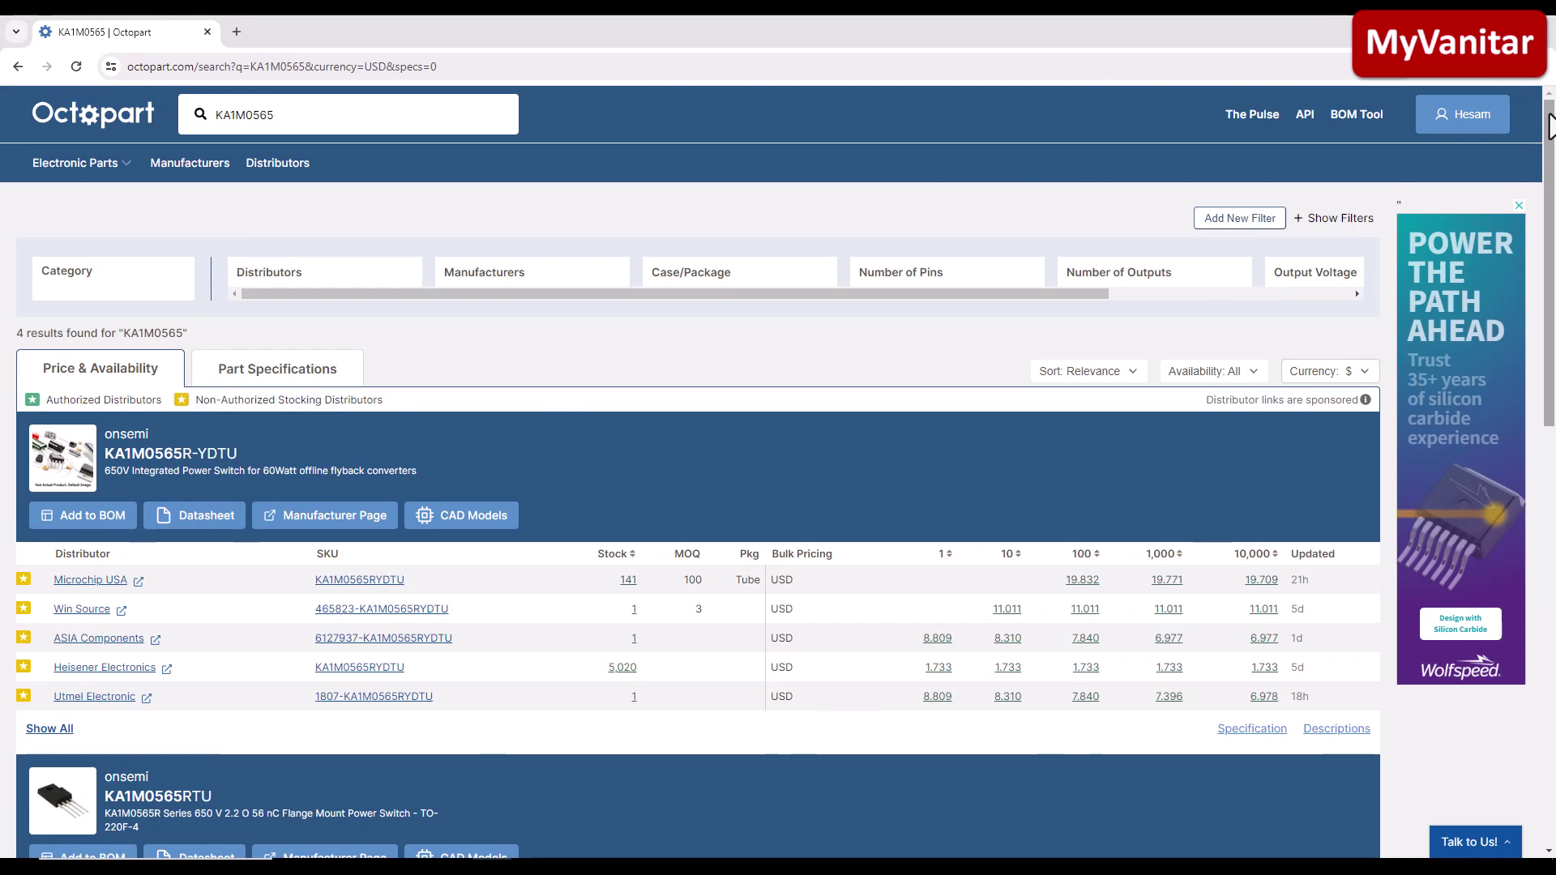
# - Open the onsemi KA1M0565RTU part page from the results and review its descriptions and specifications
pyautogui.moveTo(1549, 125); pyautogui.dragTo(1549, 297)
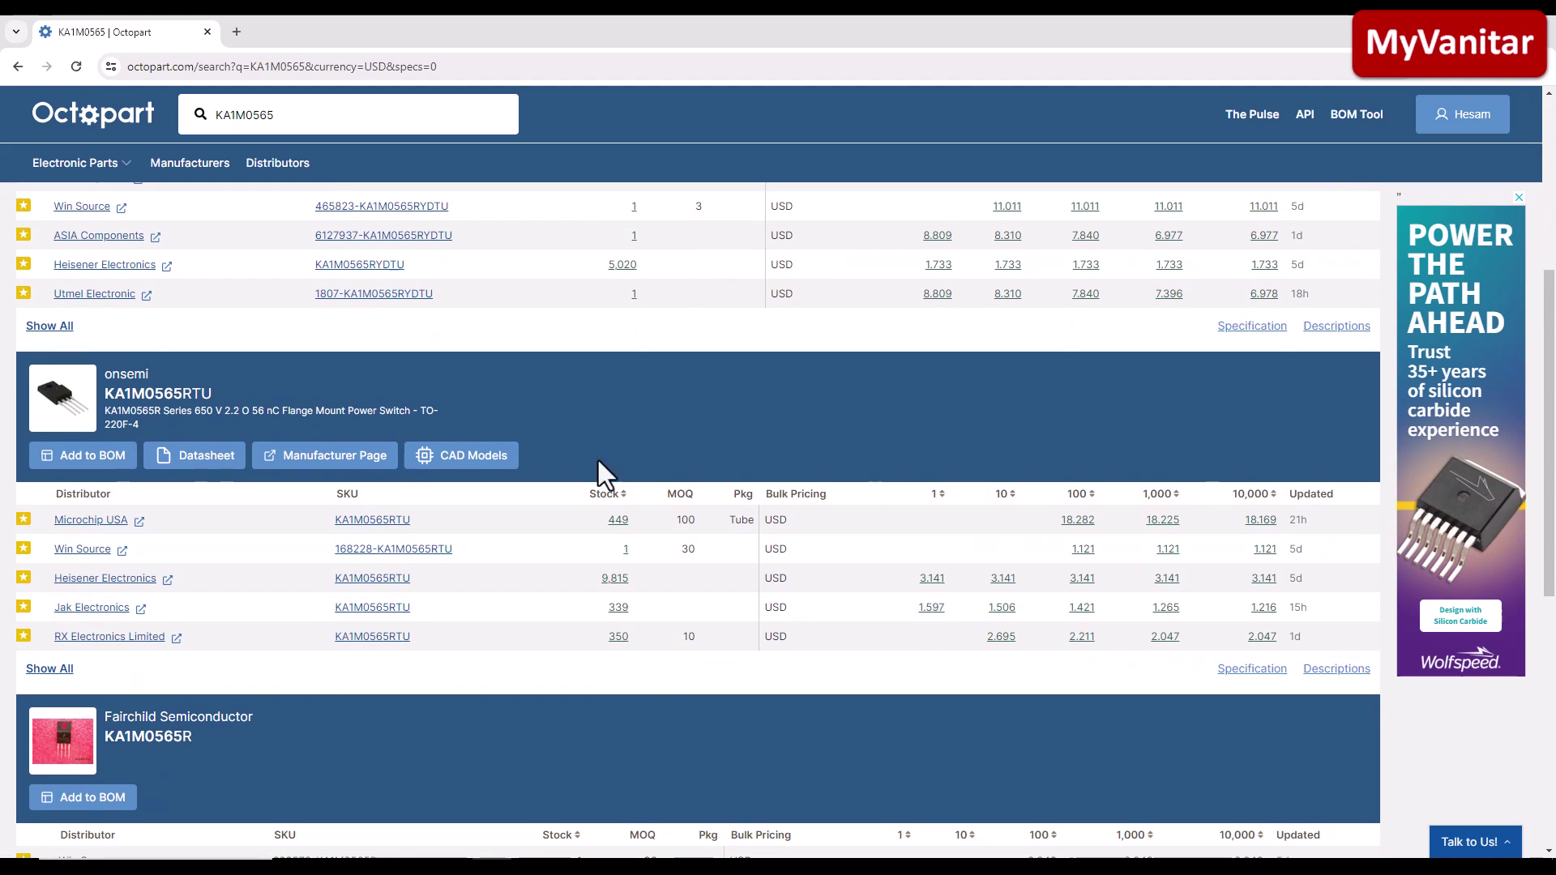
pyautogui.click(154, 394)
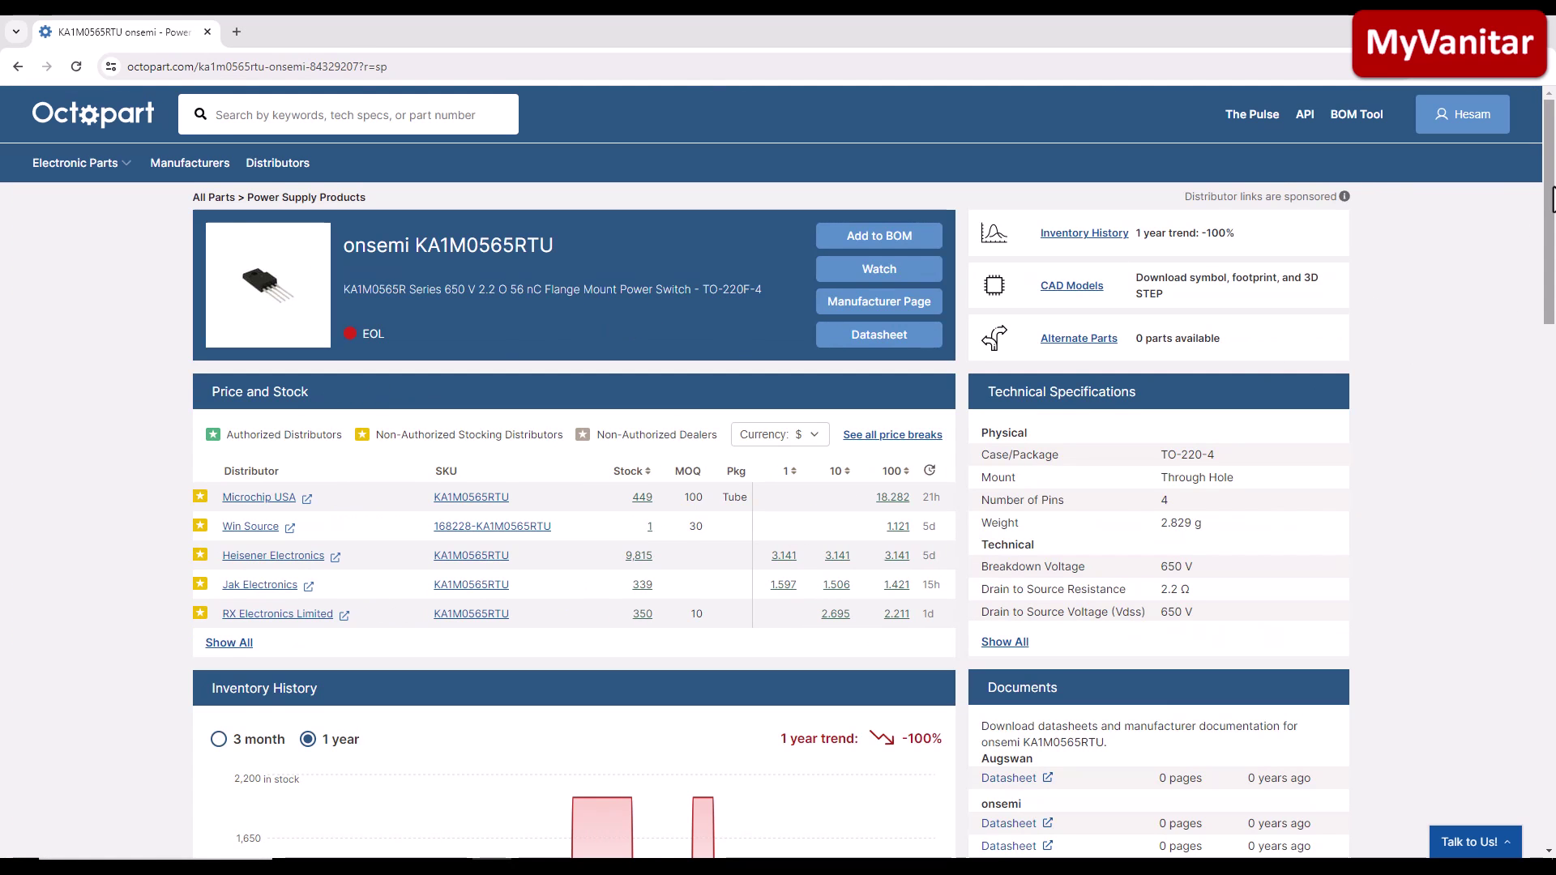
pyautogui.moveTo(1550, 194); pyautogui.dragTo(1523, 558)
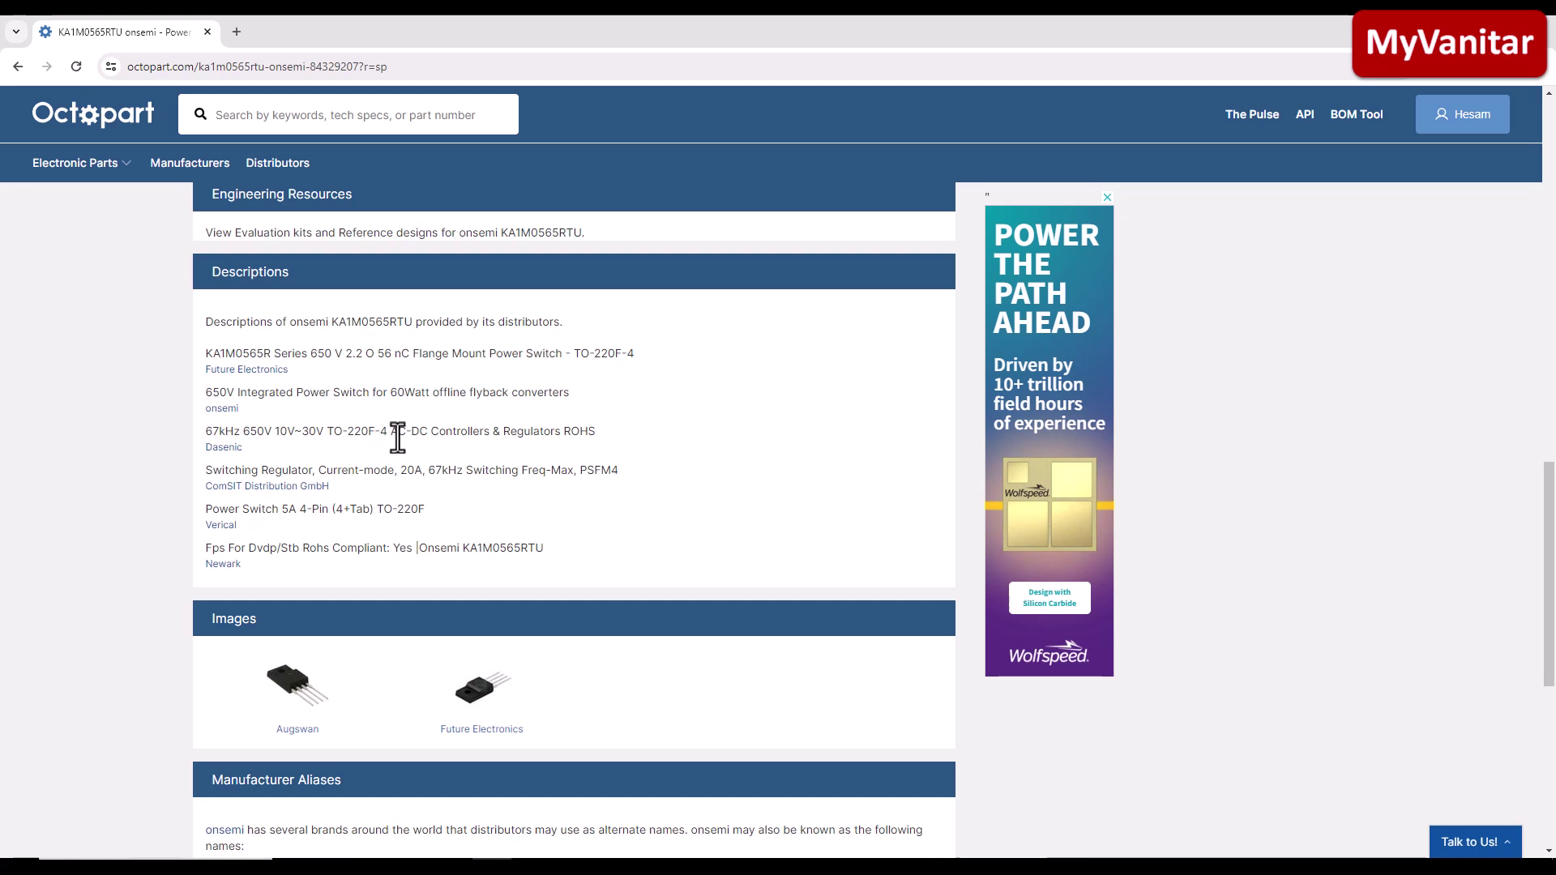
pyautogui.moveTo(1549, 527); pyautogui.dragTo(1548, 175)
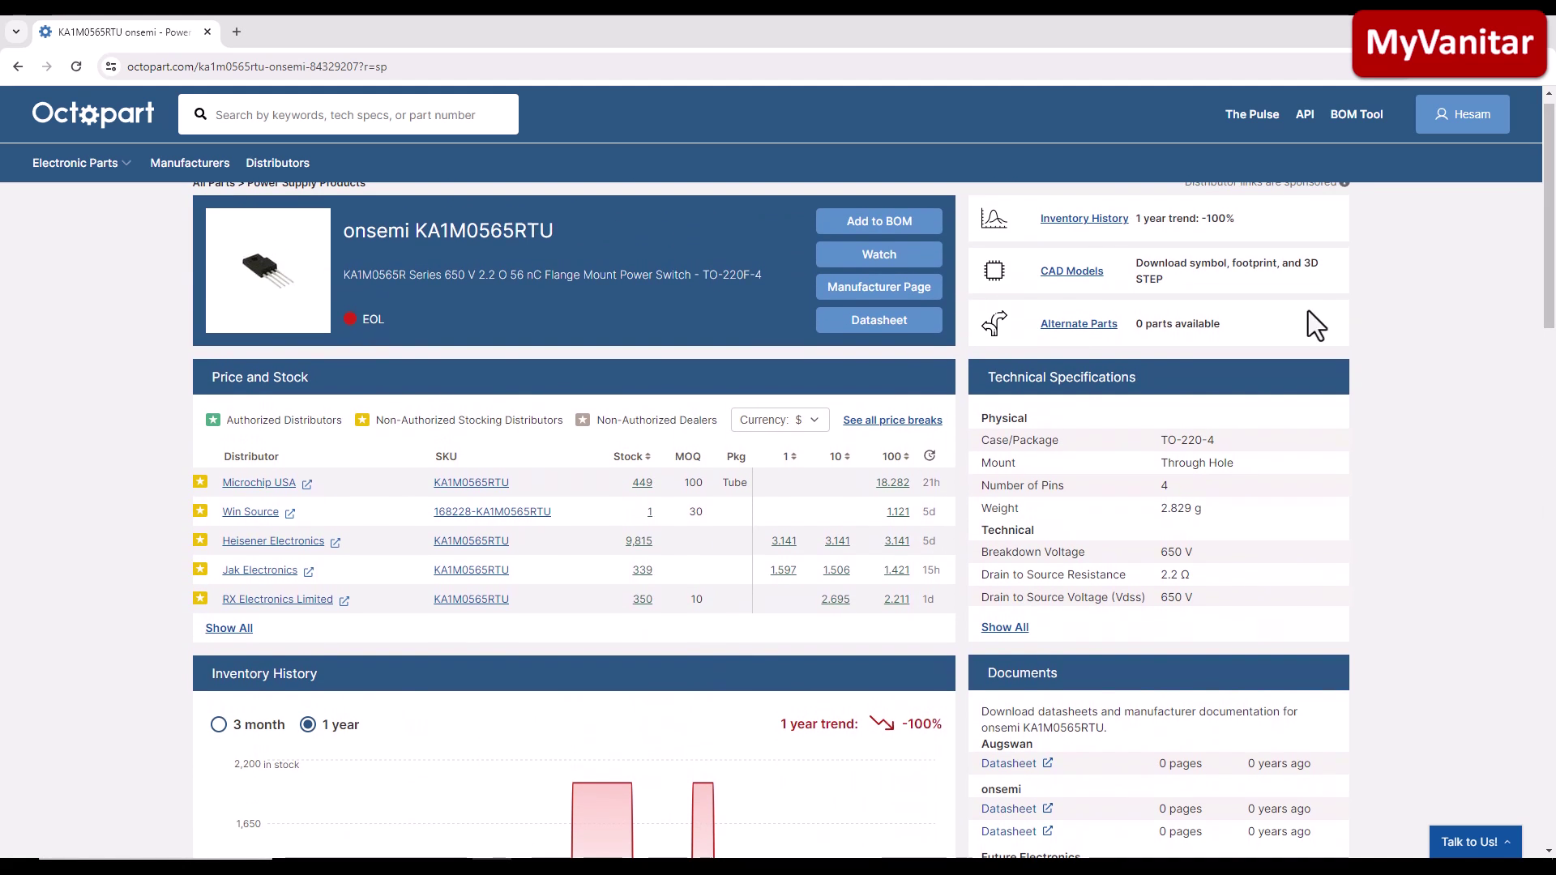
# - Show all distributors of the KA1M0565RTU, sort them by single-unit price in ascending order and review the price and stock list
pyautogui.click(230, 630)
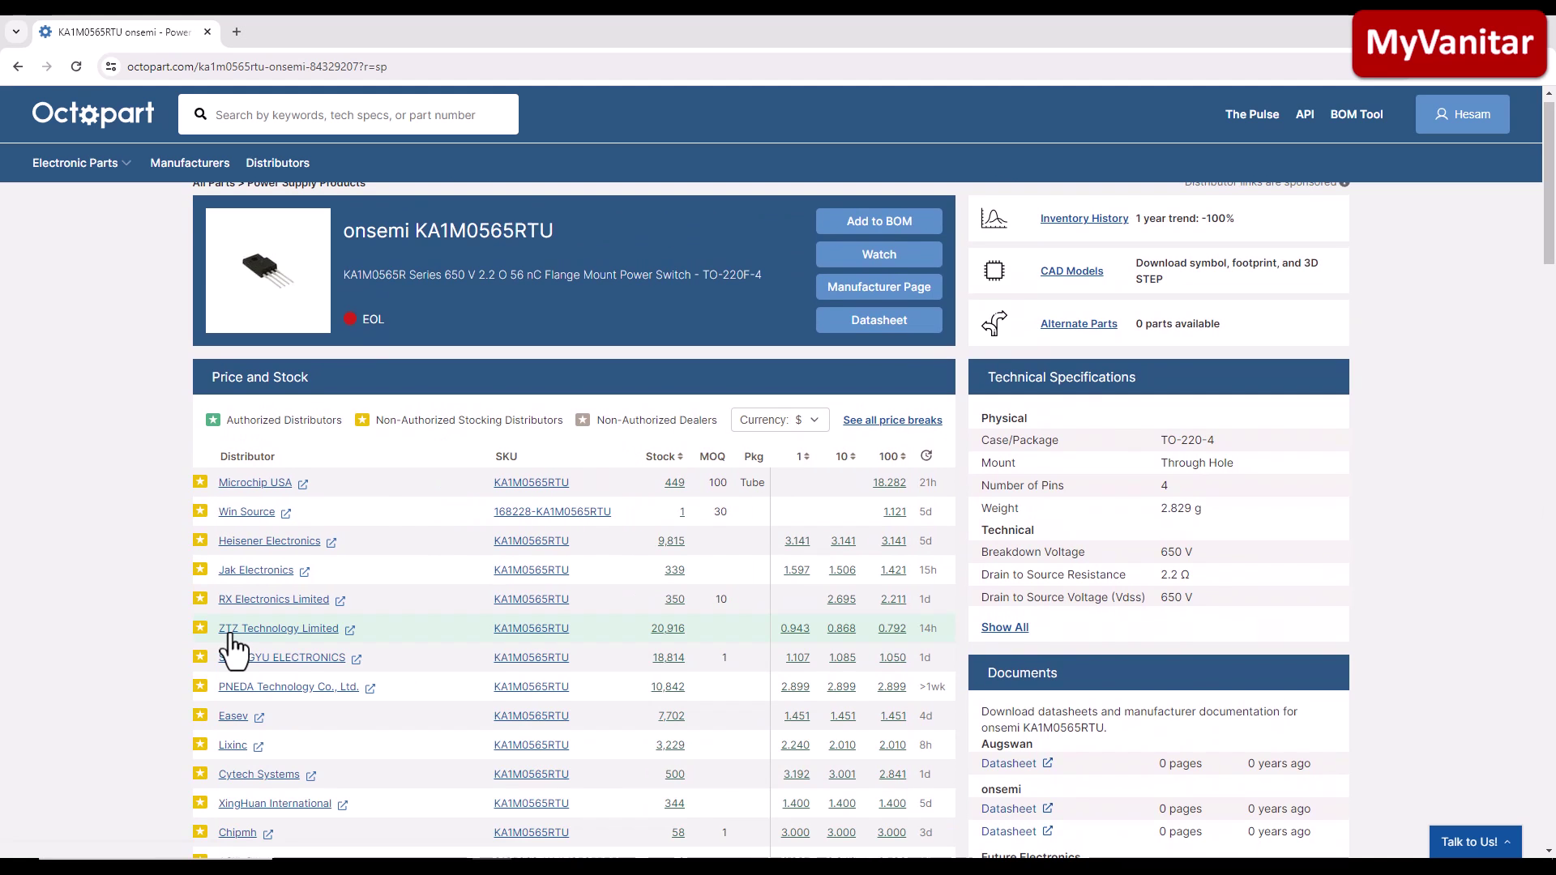
pyautogui.scroll(-2, 1402, 323)
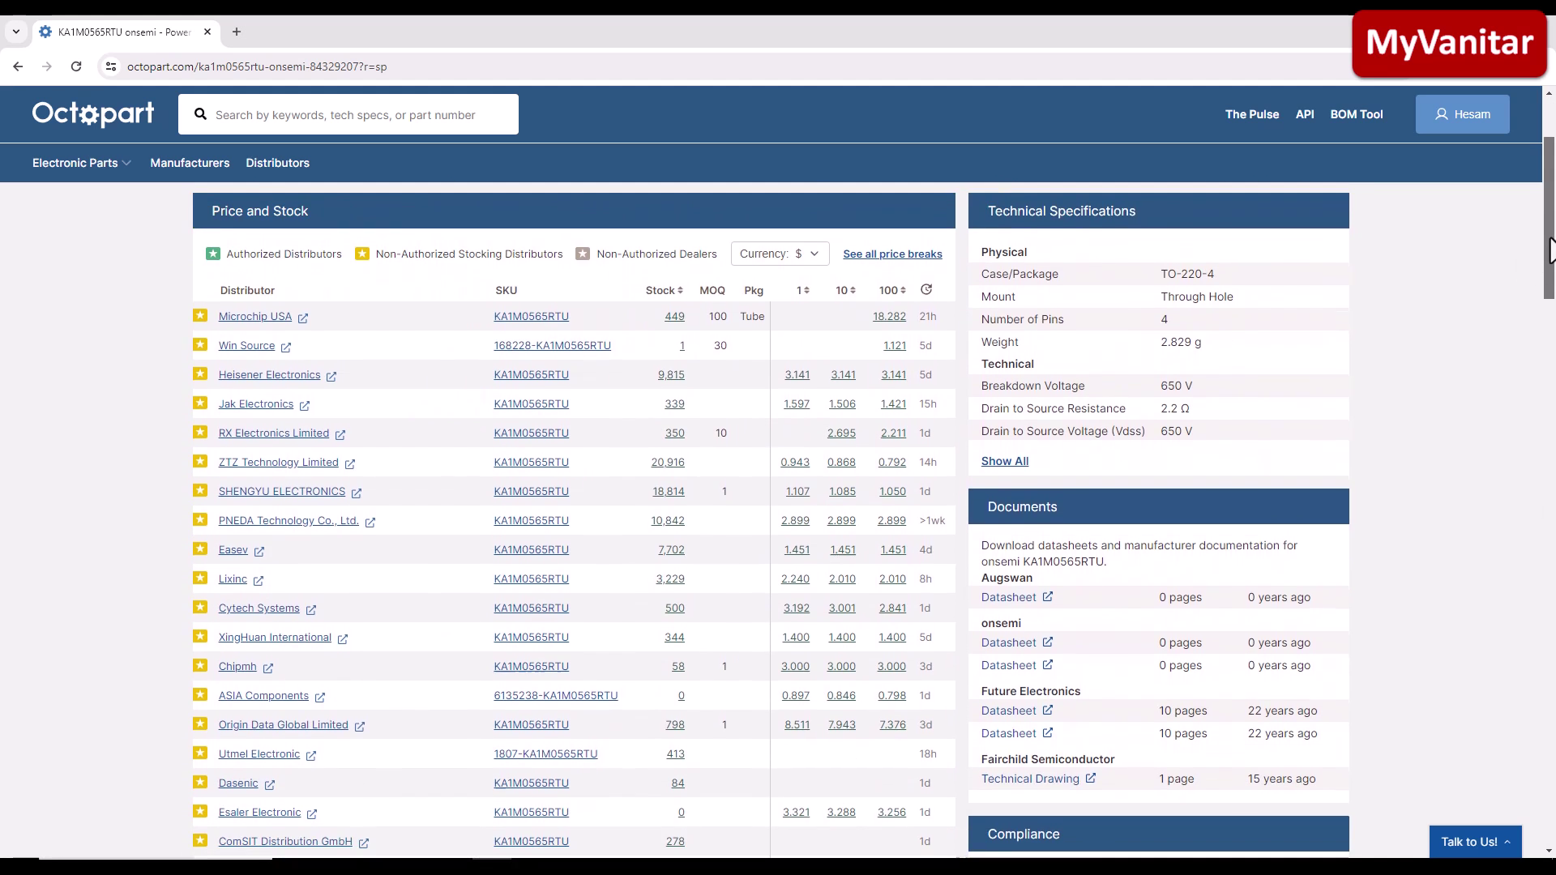
pyautogui.scroll(1, 1402, 323)
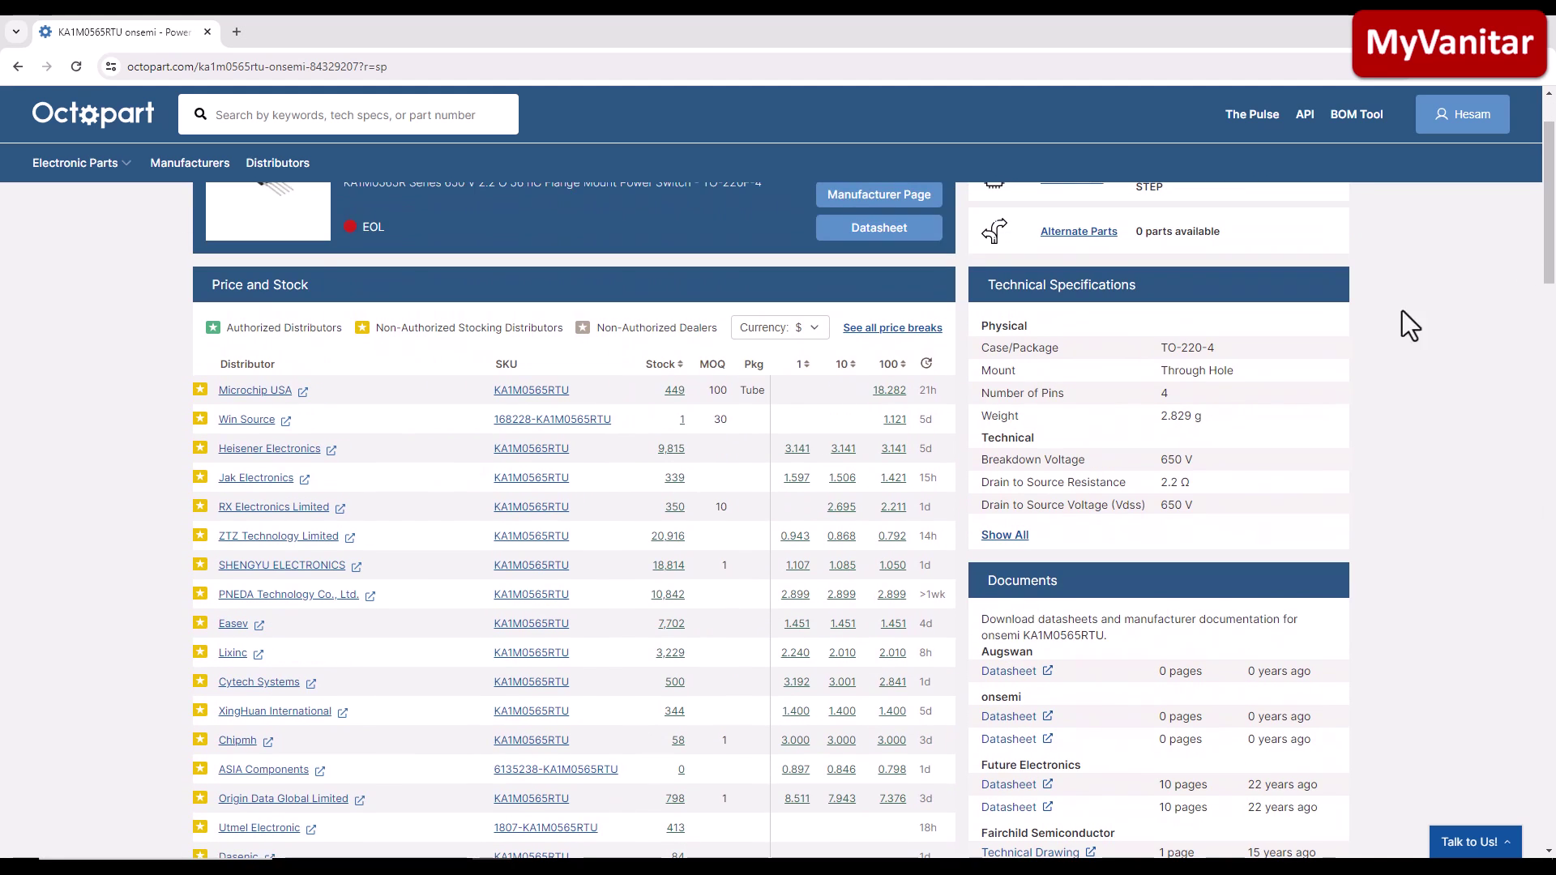
pyautogui.click(805, 370)
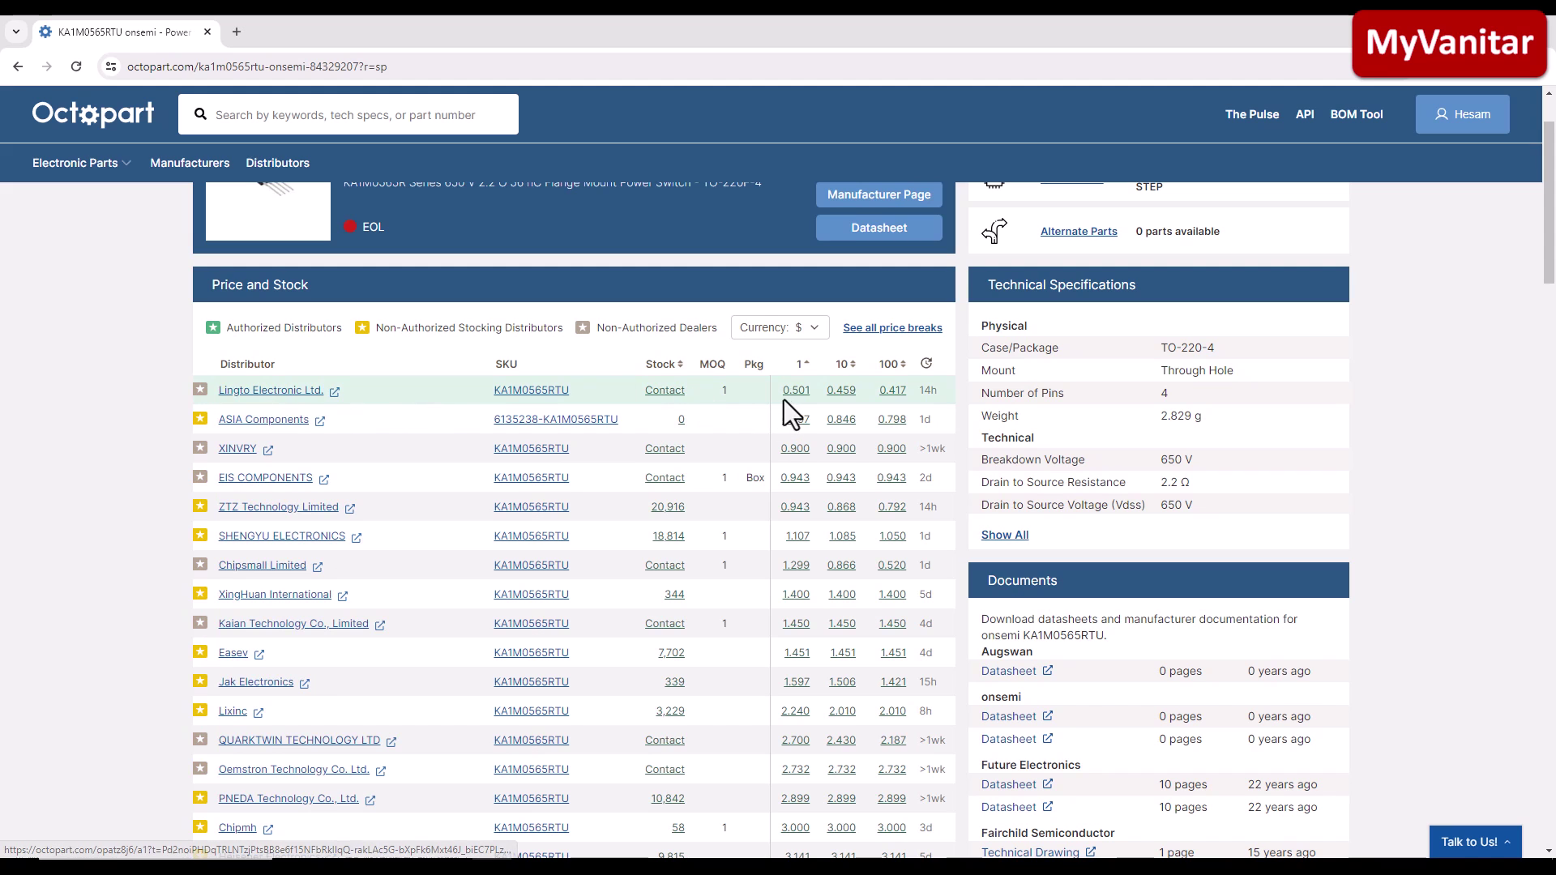
pyautogui.moveTo(1550, 247); pyautogui.dragTo(1550, 275)
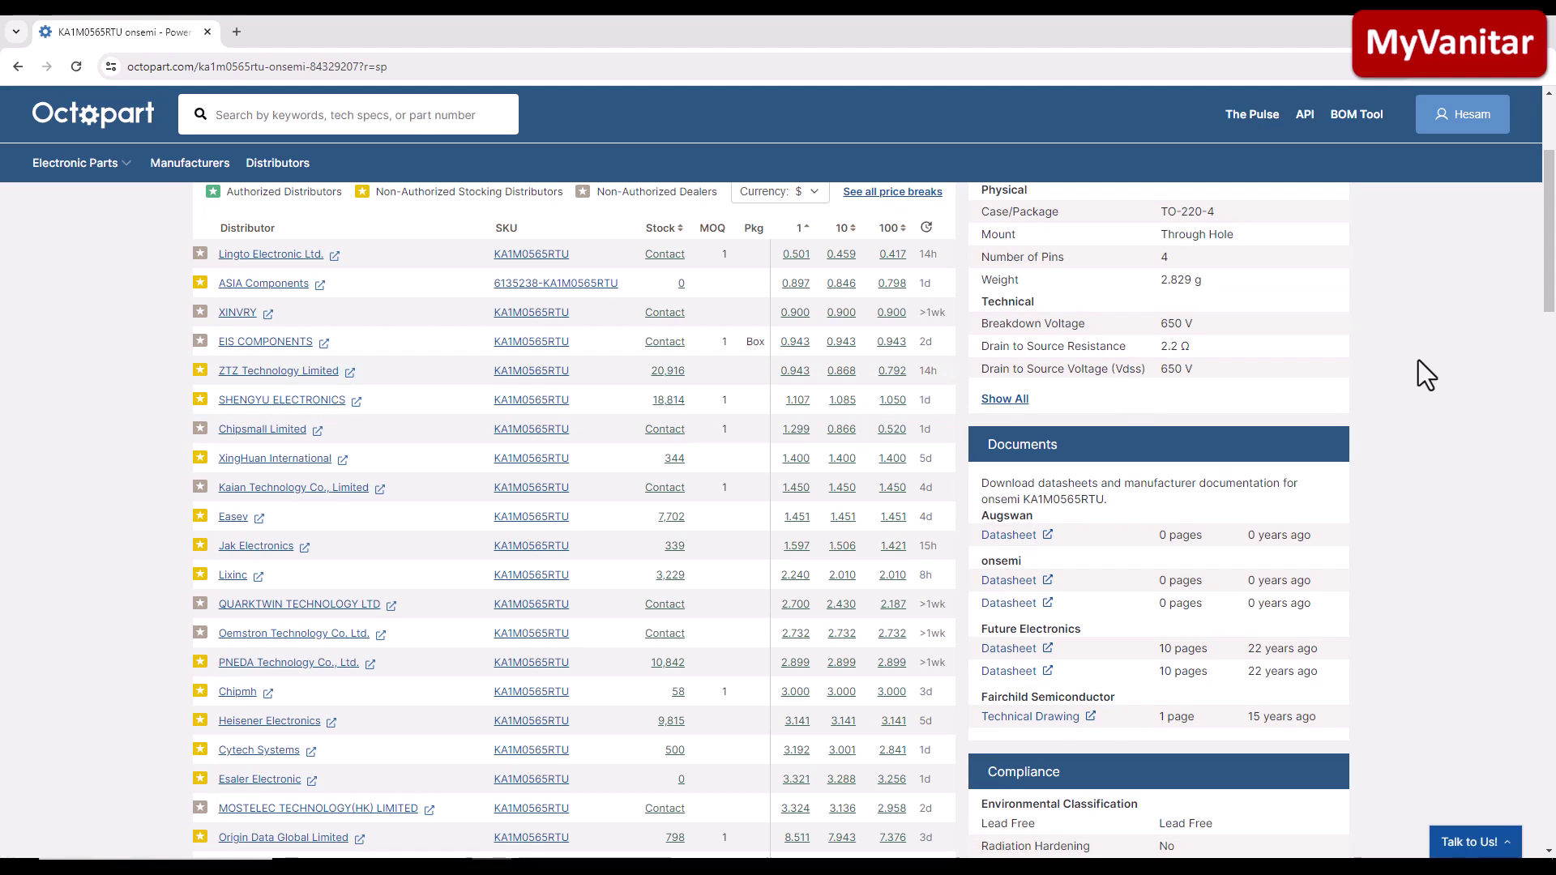
pyautogui.moveTo(1549, 302); pyautogui.dragTo(1547, 247)
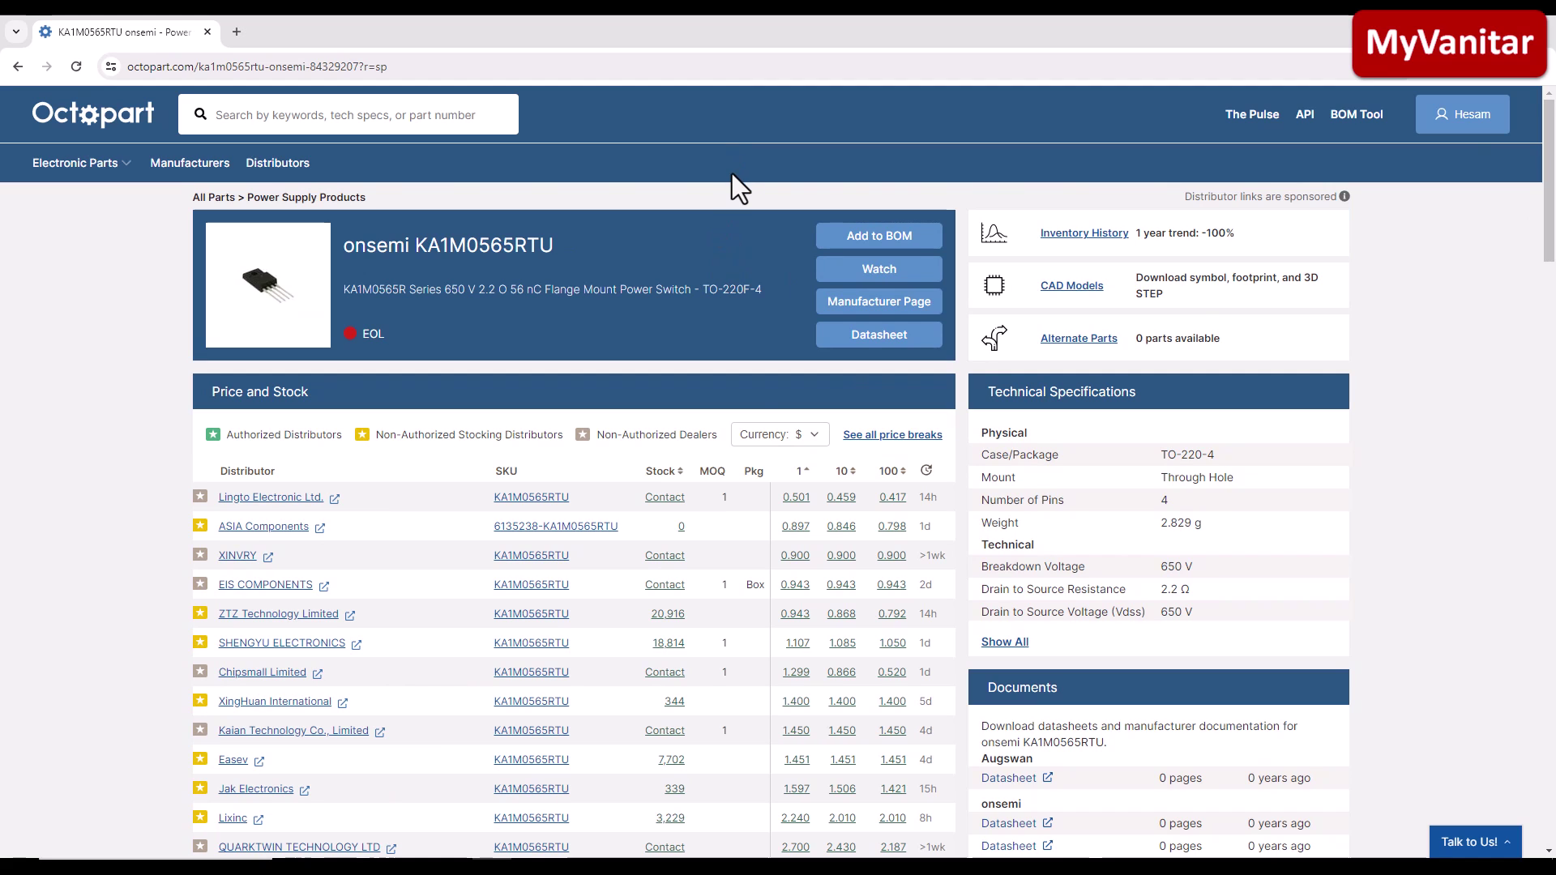
# - Switch to the schematic in Altium Designer and examine optocoupler OP1 (PC817) with the TL431 feedback circuit around it
pyautogui.moveTo(690, 867)
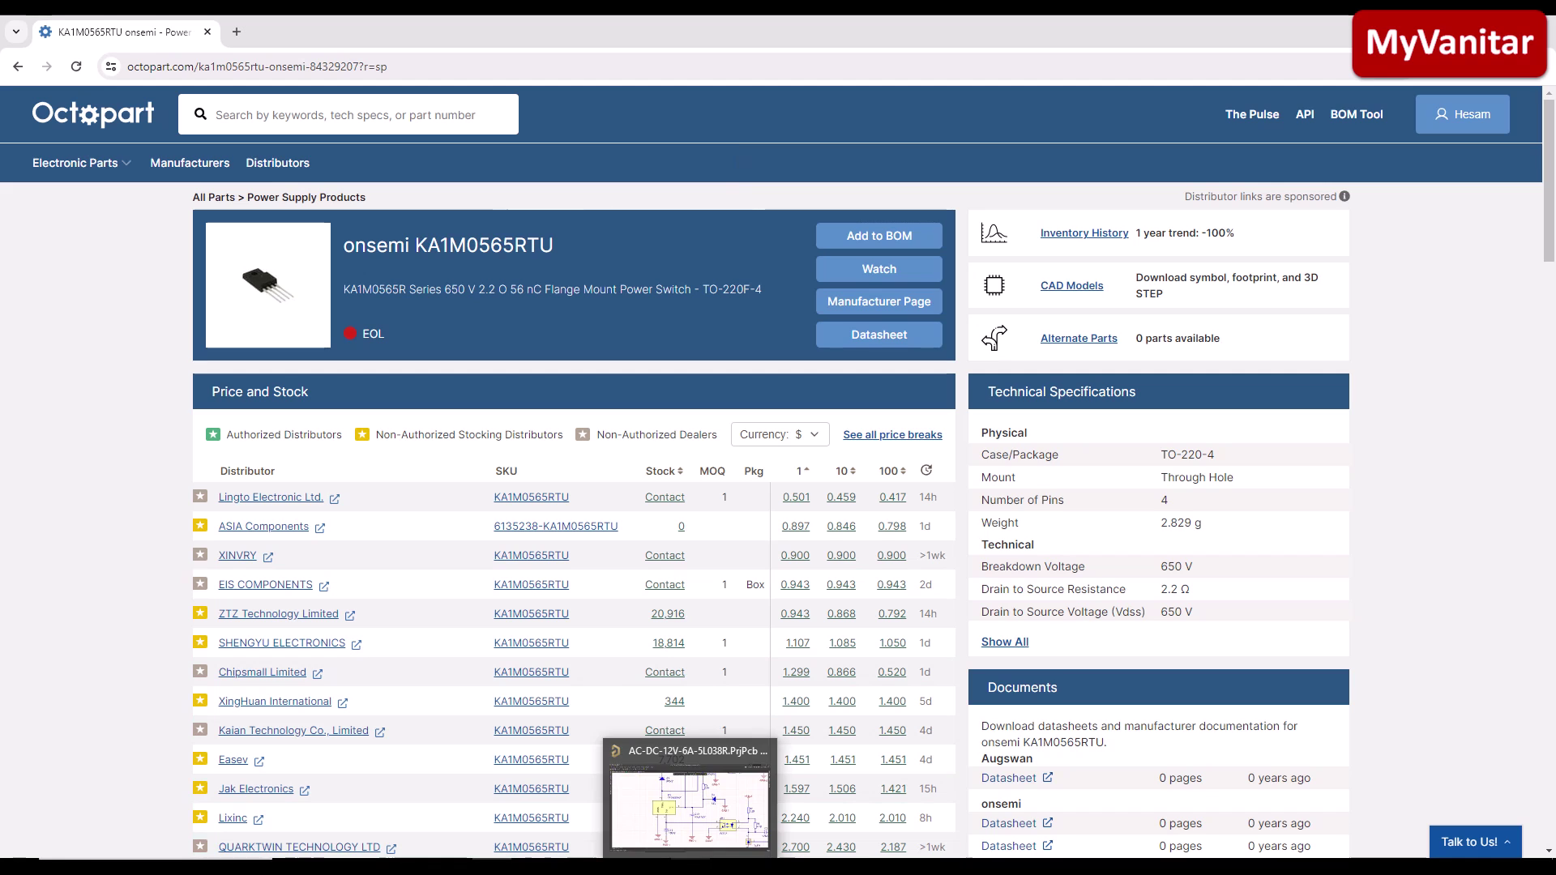
pyautogui.click(689, 807)
pyautogui.moveTo(771, 753); pyautogui.dragTo(575, 451, button='right')
pyautogui.keyDown('ctrl'); pyautogui.scroll(-3, 512, 450); pyautogui.keyUp('ctrl')
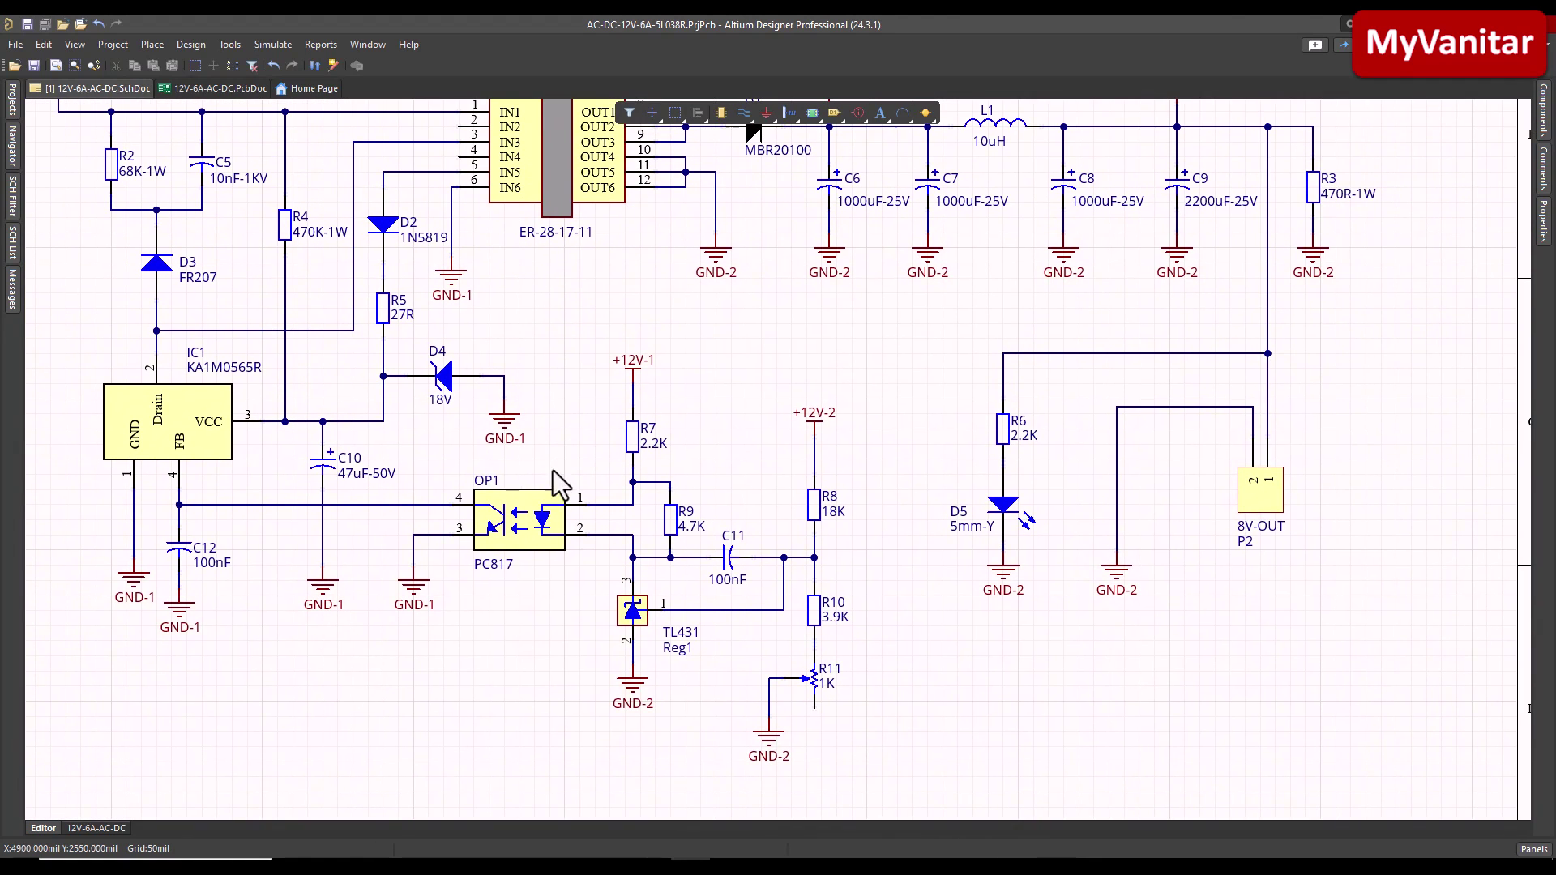
pyautogui.click(512, 537)
pyautogui.moveTo(548, 633); pyautogui.dragTo(580, 606, button='right')
pyautogui.click(585, 607)
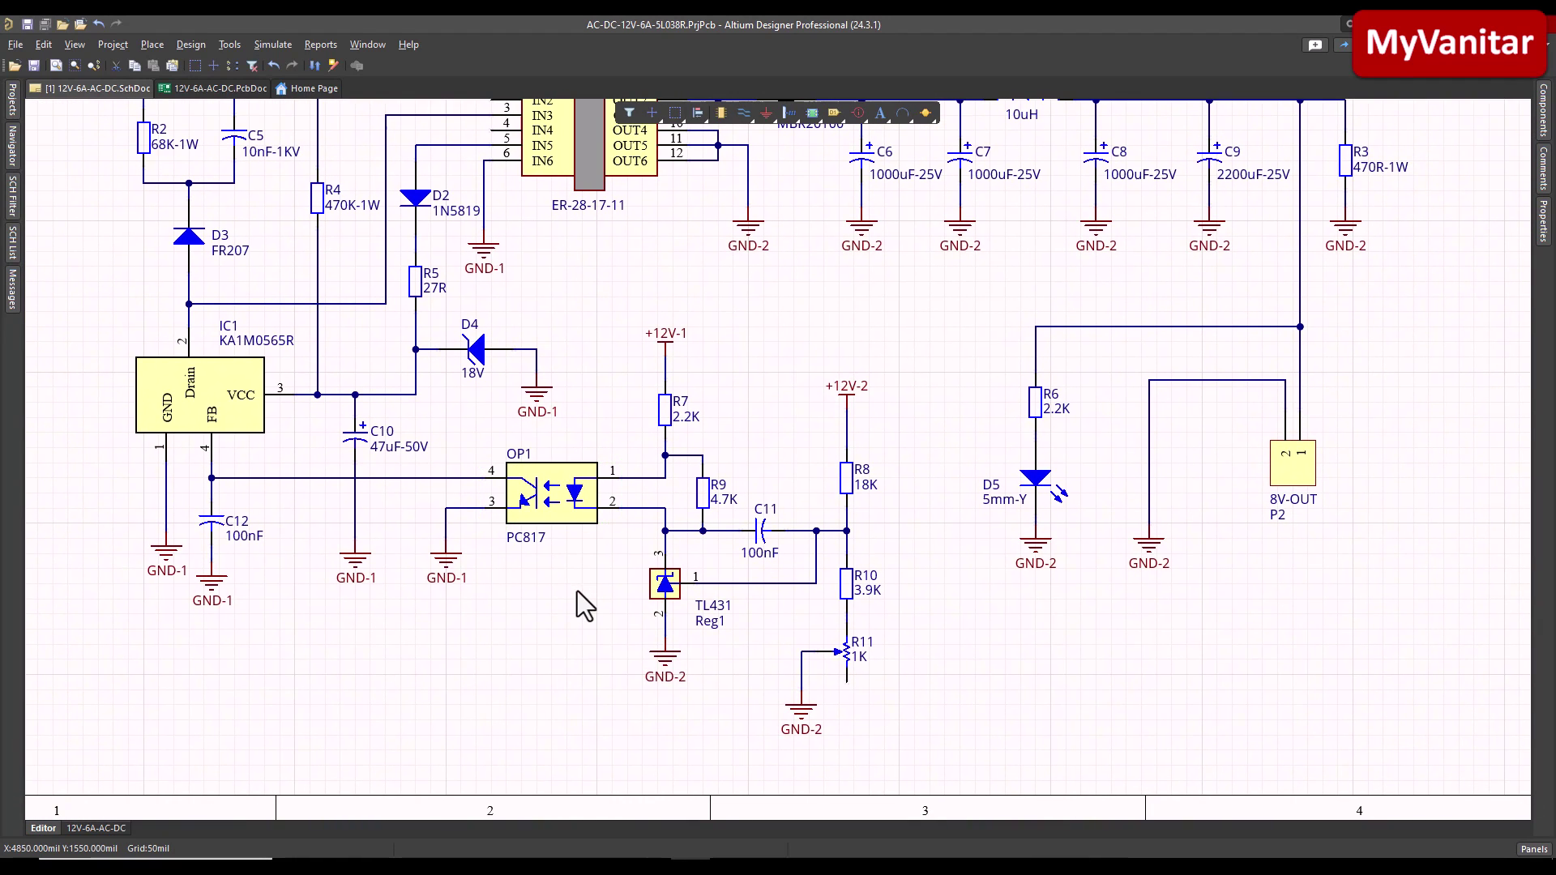
pyautogui.moveTo(576, 443); pyautogui.dragTo(572, 482, button='right')
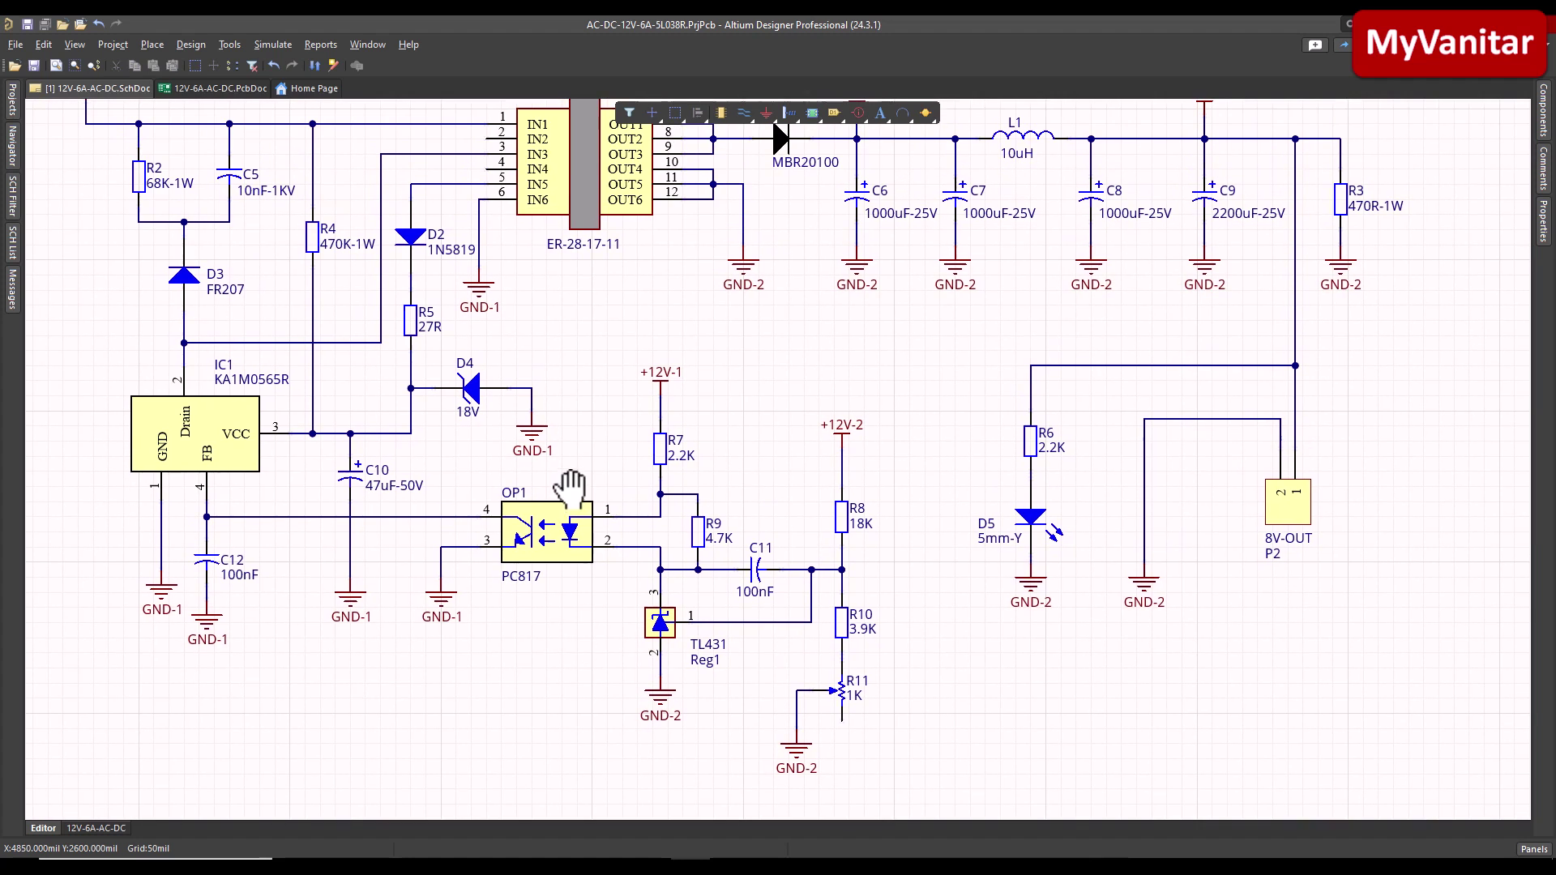
# - Inspect IC1 and the +12V-1 power port at the output of D1, and return to the feedback section fed from it
pyautogui.click(196, 430)
pyautogui.moveTo(828, 370); pyautogui.dragTo(796, 423, button='right')
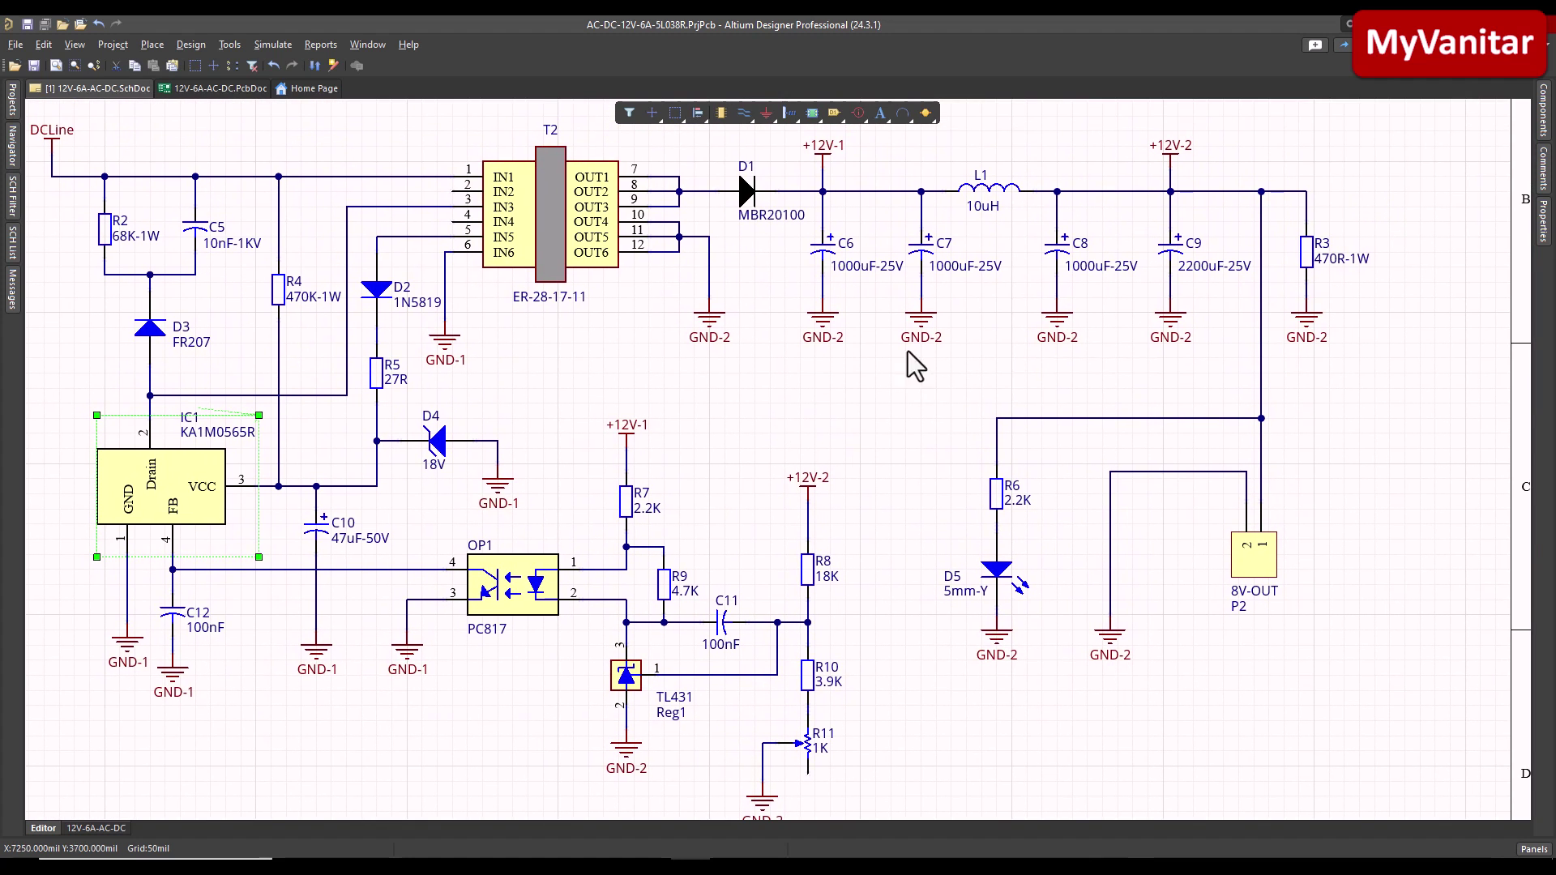
pyautogui.click(834, 166)
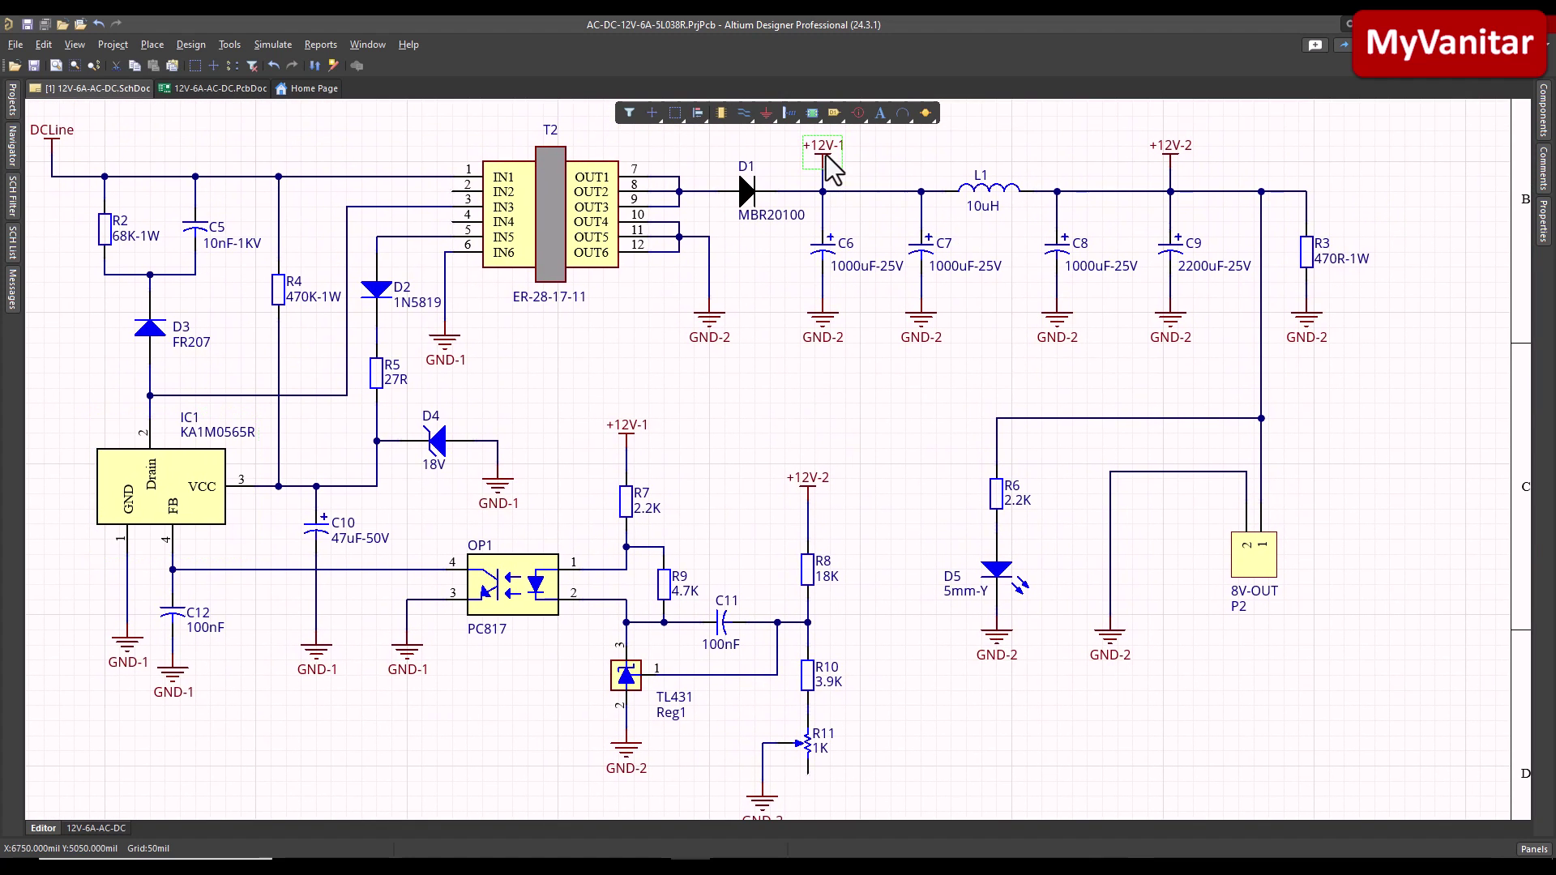
pyautogui.moveTo(505, 700); pyautogui.dragTo(661, 606, button='right')
pyautogui.keyDown('ctrl'); pyautogui.scroll(-3, 990, 338); pyautogui.keyUp('ctrl')
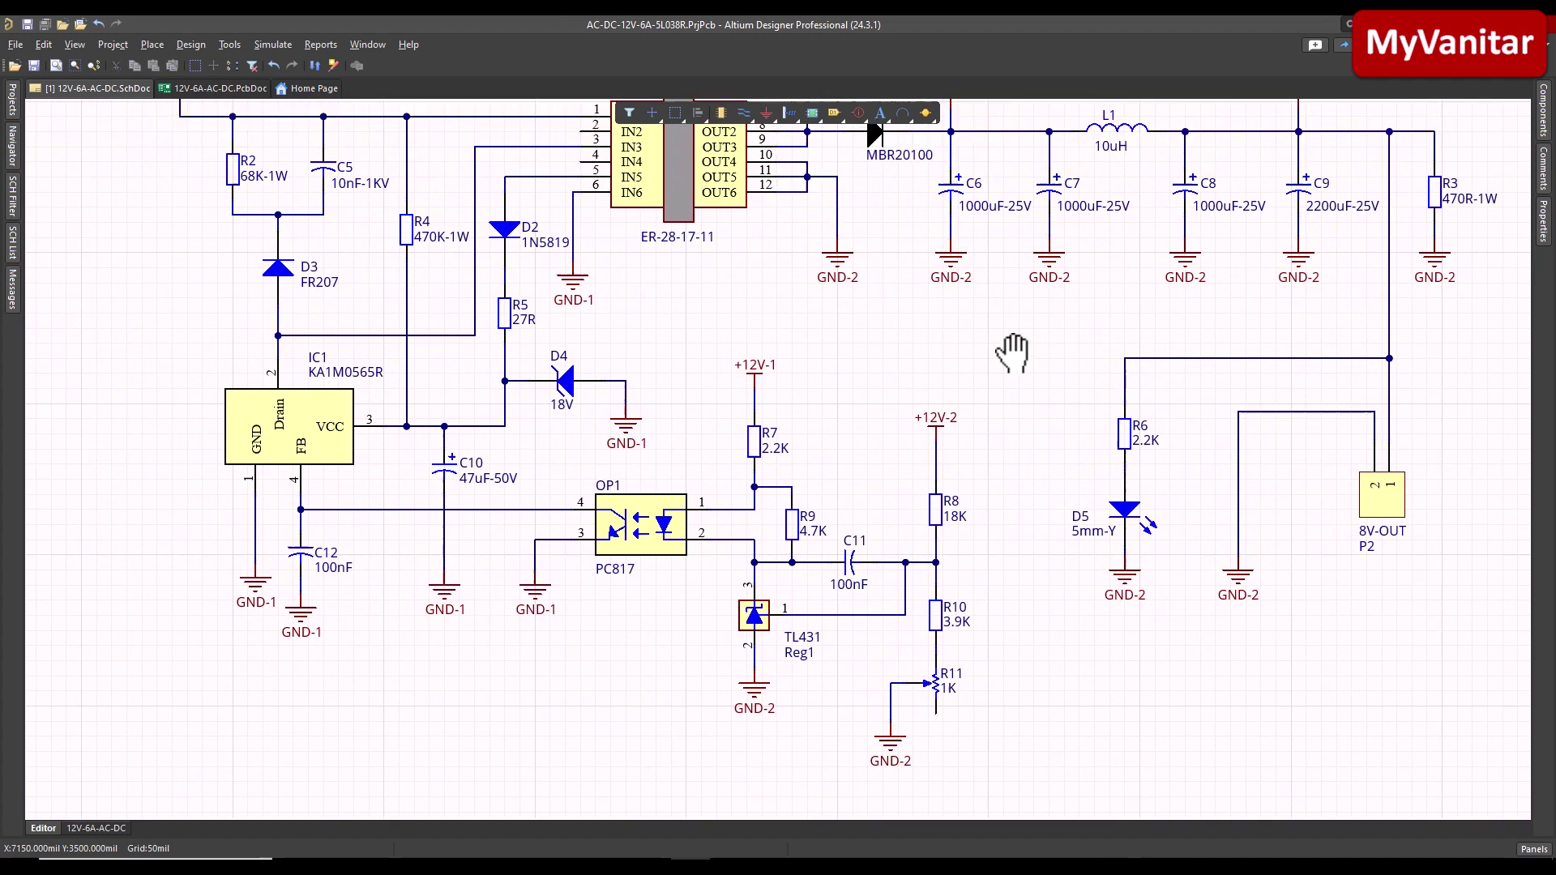
# - Trace the feedback wire from OP1 to the FB pin of IC1 and examine the R8, R10 and R11 divider around the TL431
pyautogui.moveTo(1010, 347); pyautogui.dragTo(802, 545, button='right')
pyautogui.keyDown('ctrl'); pyautogui.scroll(3, 802, 545); pyautogui.keyUp('ctrl')
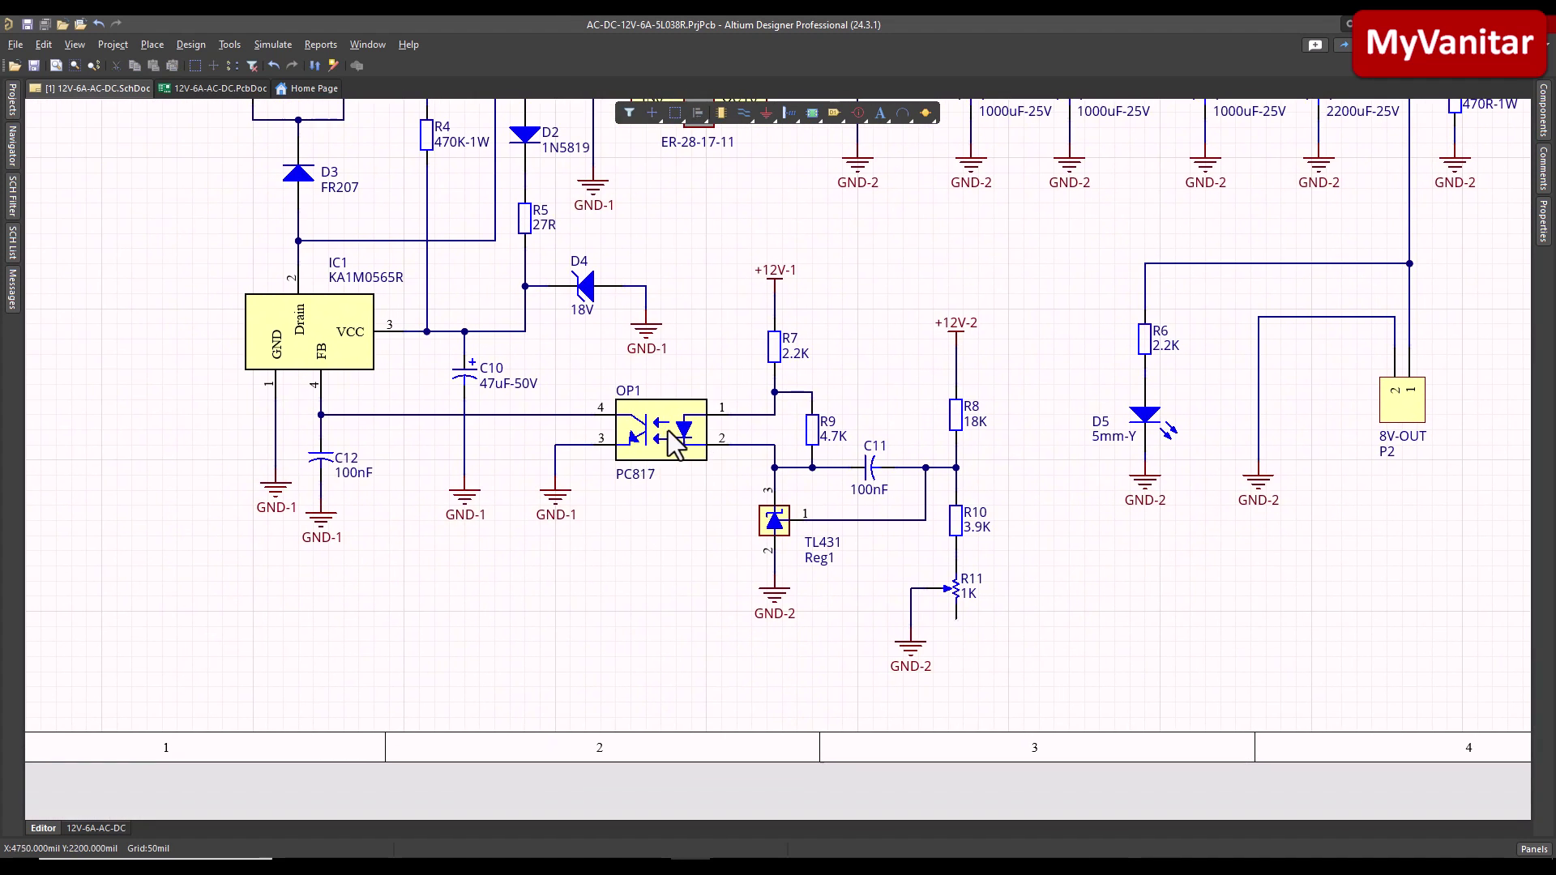
pyautogui.moveTo(671, 442); pyautogui.dragTo(905, 402, button='right')
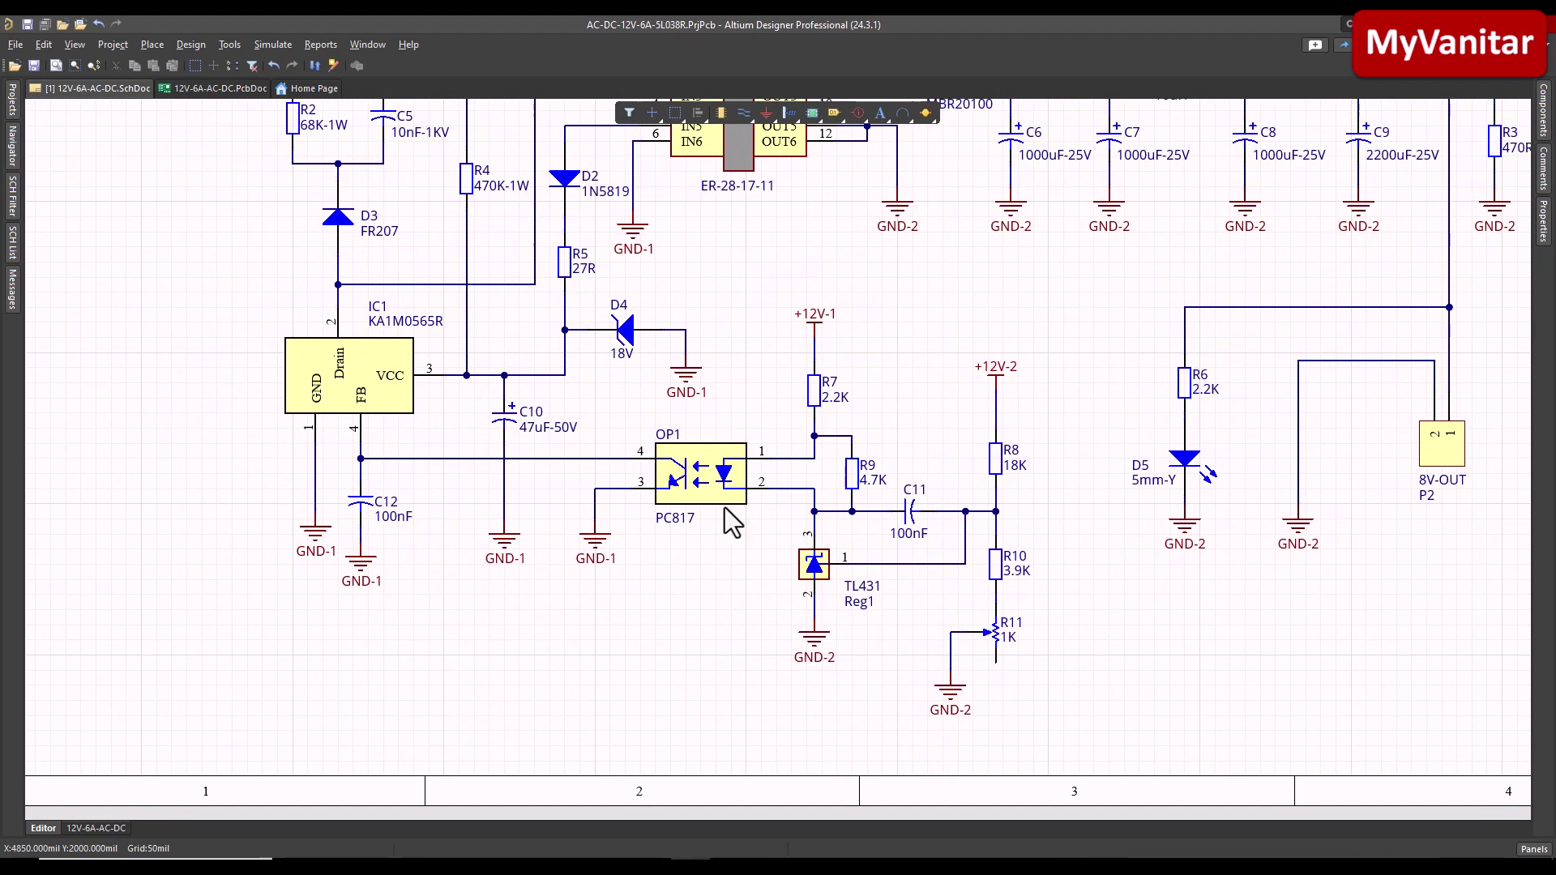
pyautogui.click(594, 459)
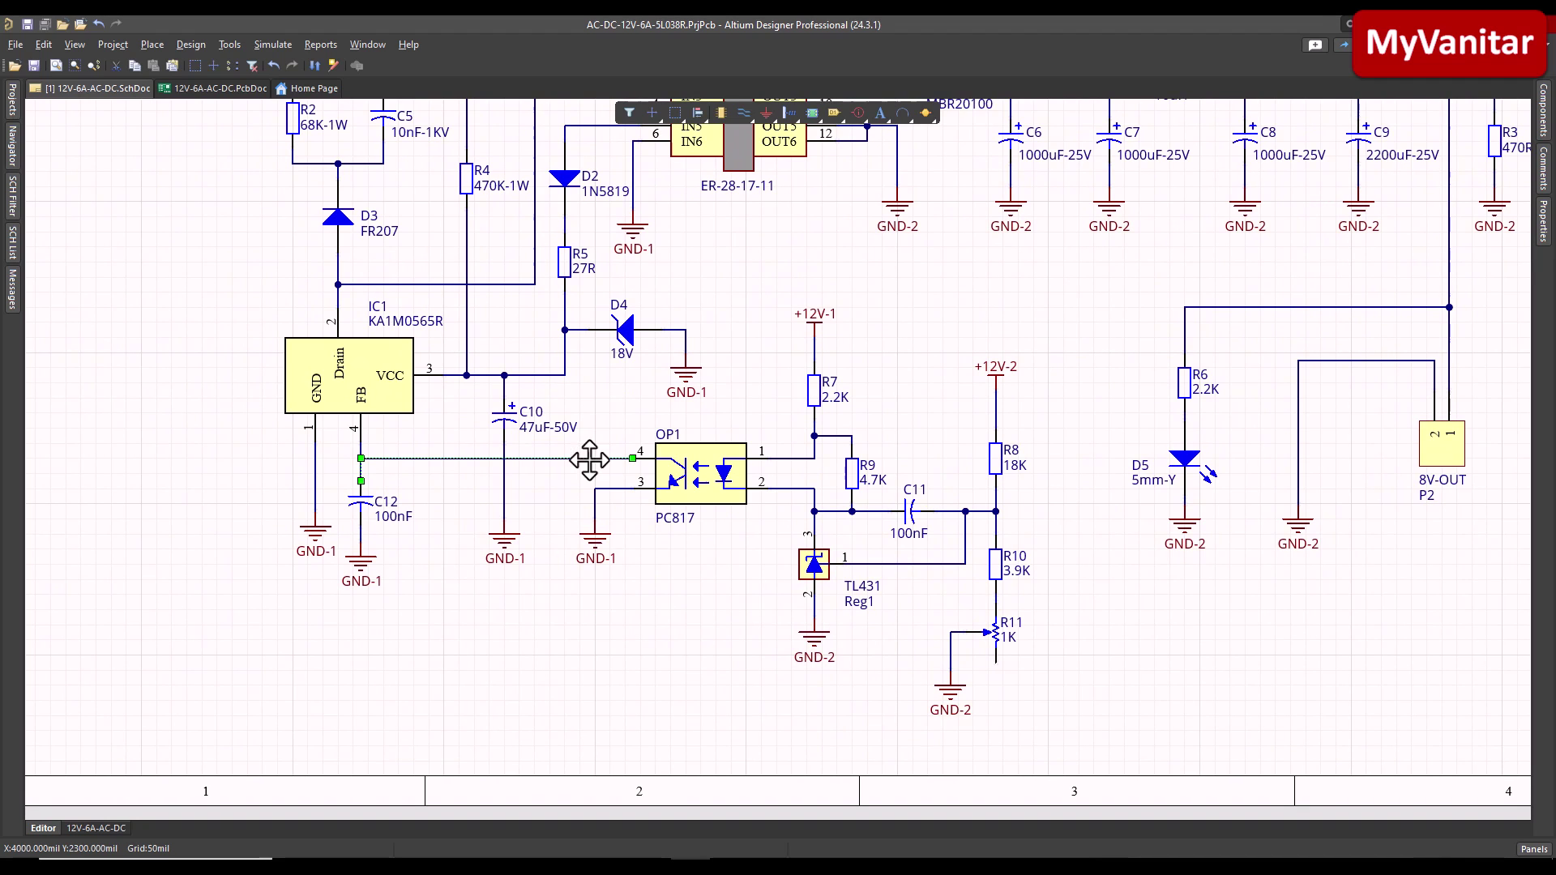
pyautogui.click(423, 420)
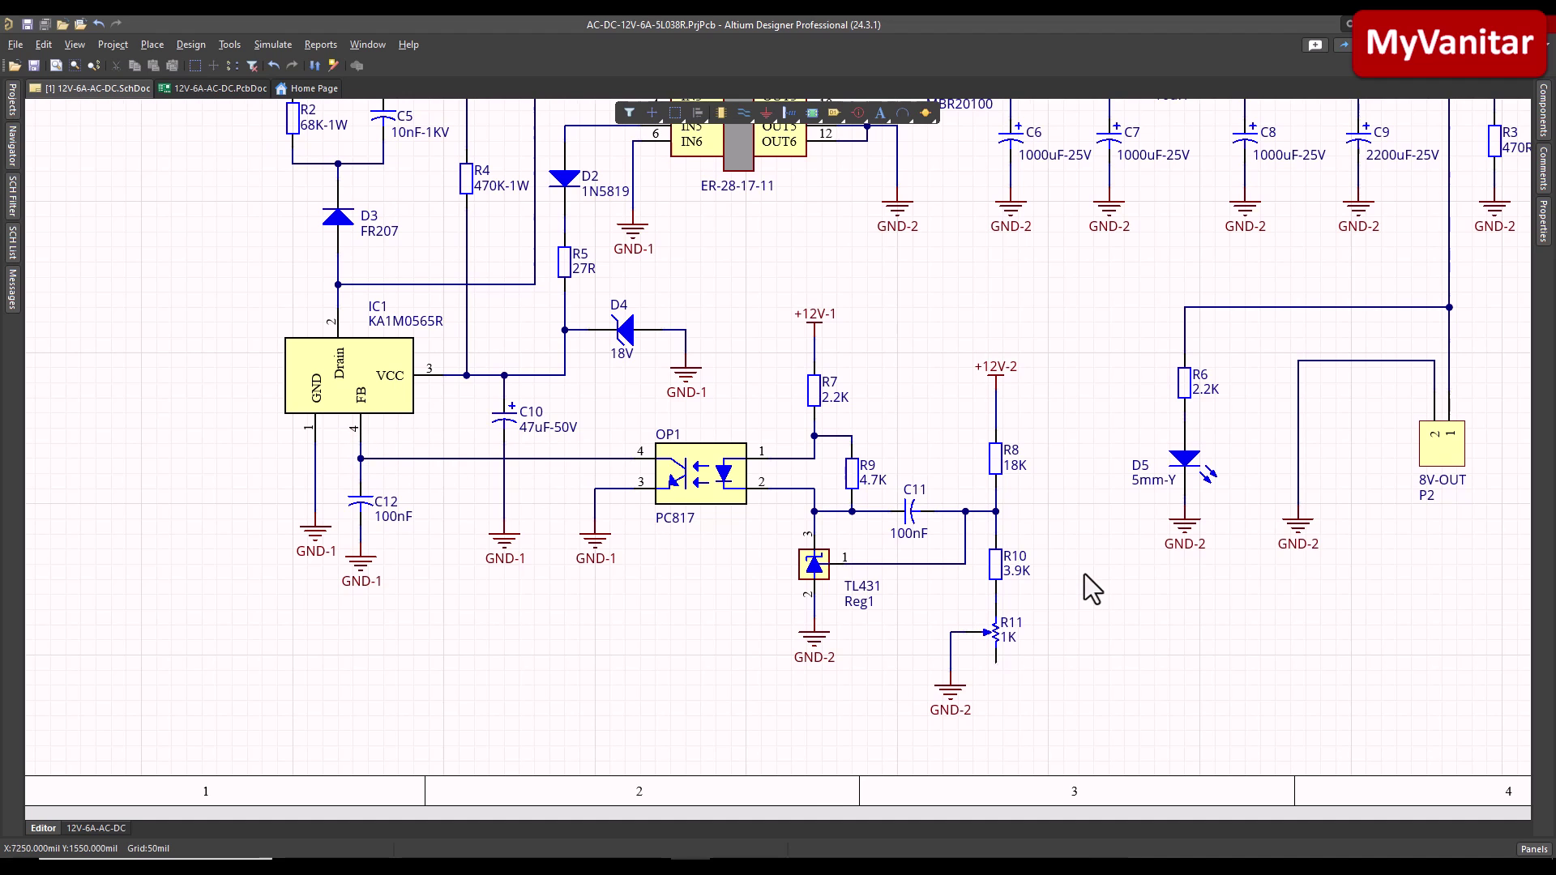
pyautogui.moveTo(1085, 573); pyautogui.dragTo(914, 628, button='right')
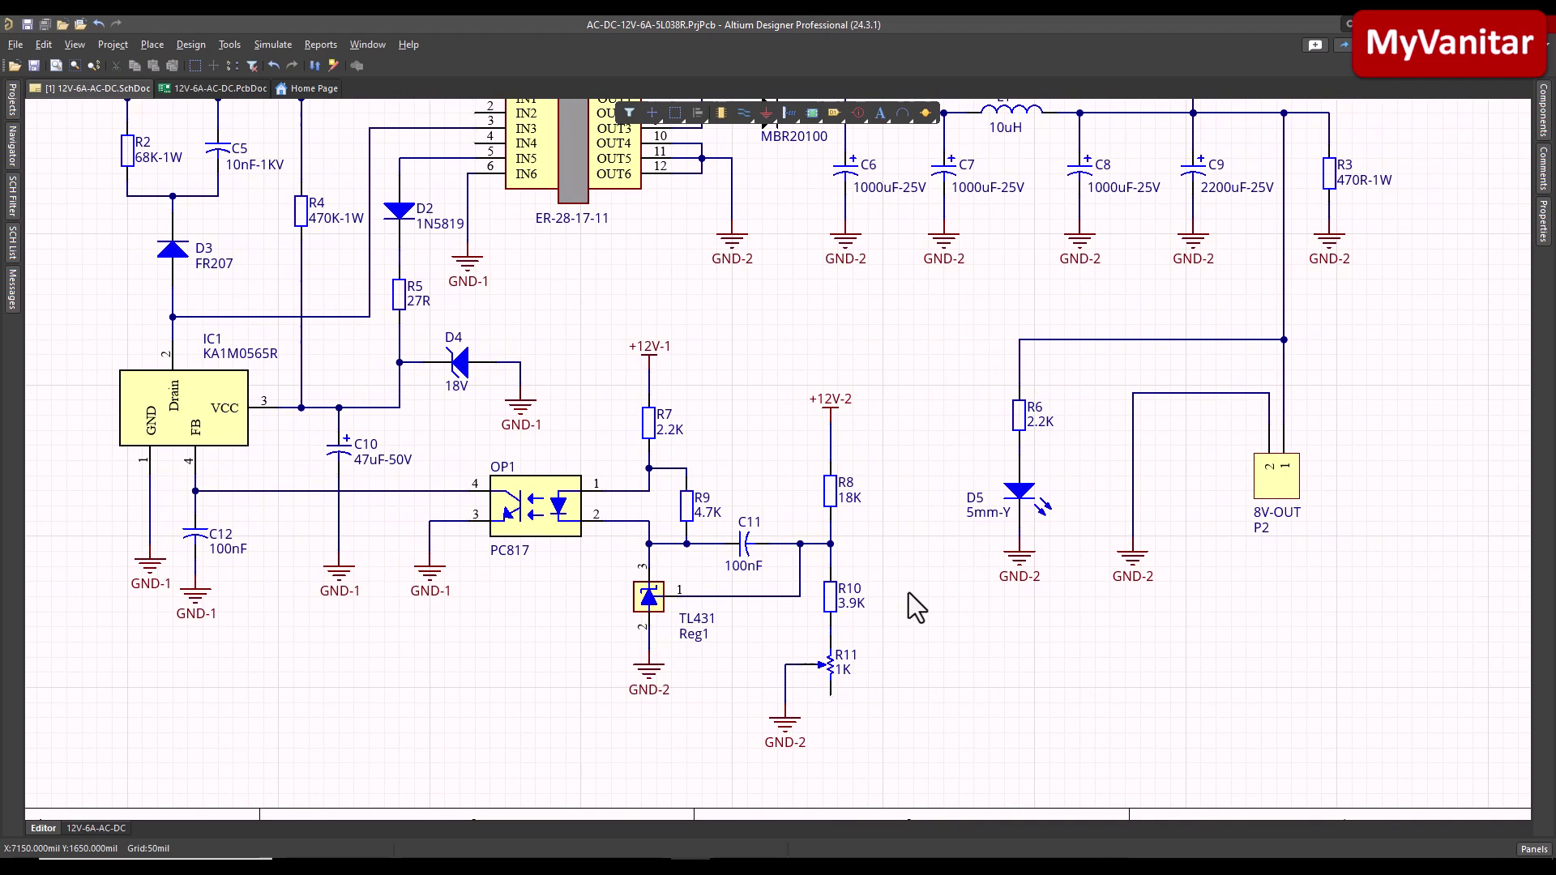
# - Inspect the output indicator branch made of resistor R6 and LED D5 beside connector P2
pyautogui.moveTo(1009, 362); pyautogui.dragTo(924, 485, button='right')
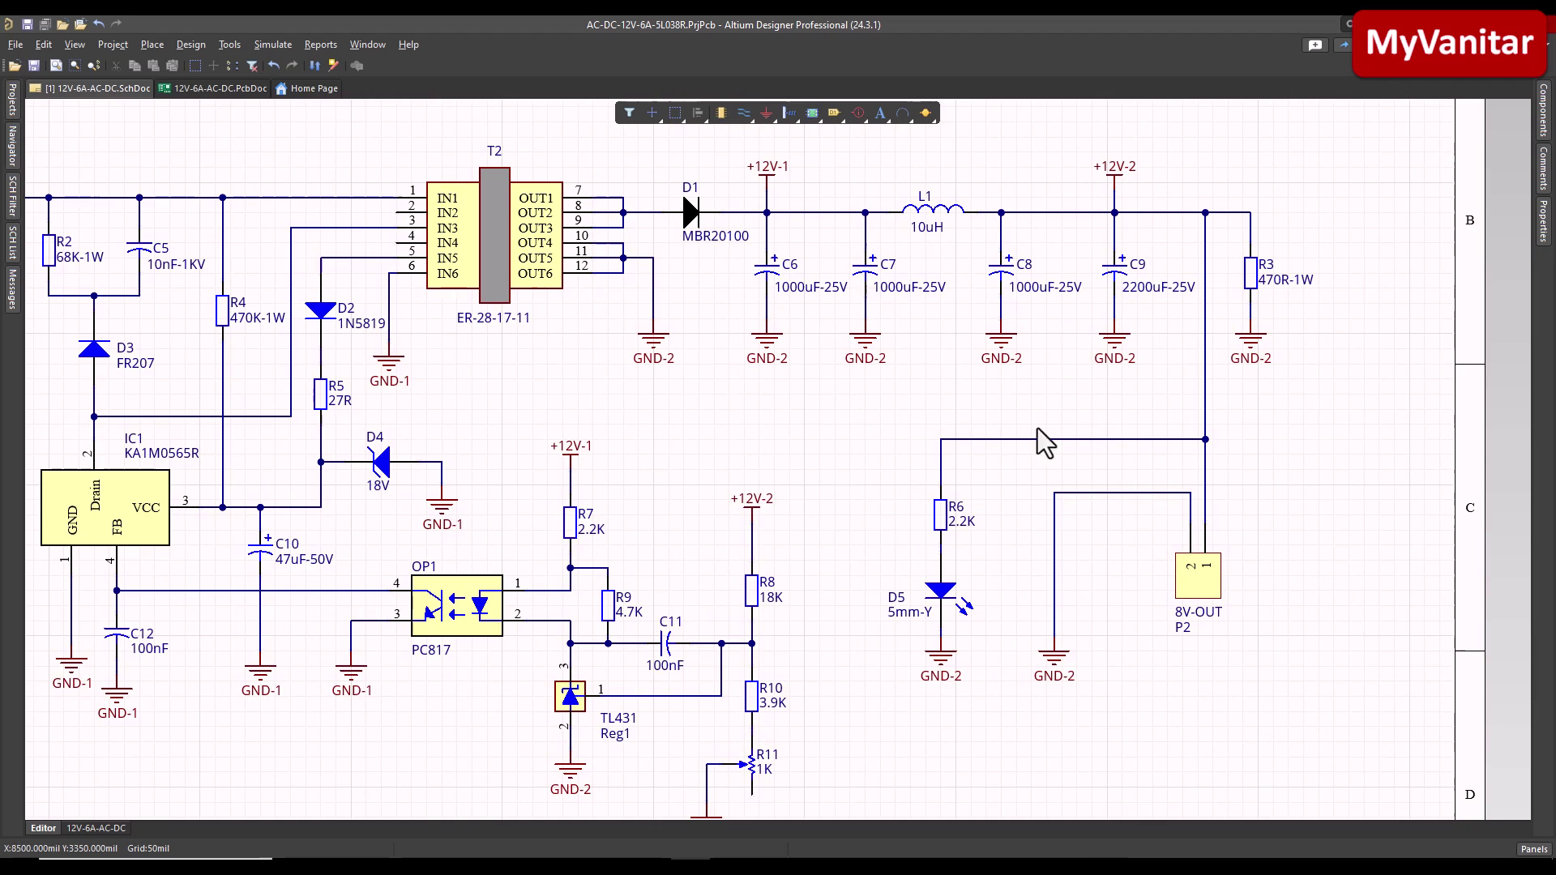
pyautogui.moveTo(1073, 417); pyautogui.dragTo(900, 454, button='right')
pyautogui.moveTo(711, 484); pyautogui.dragTo(798, 658)
pyautogui.click(797, 657)
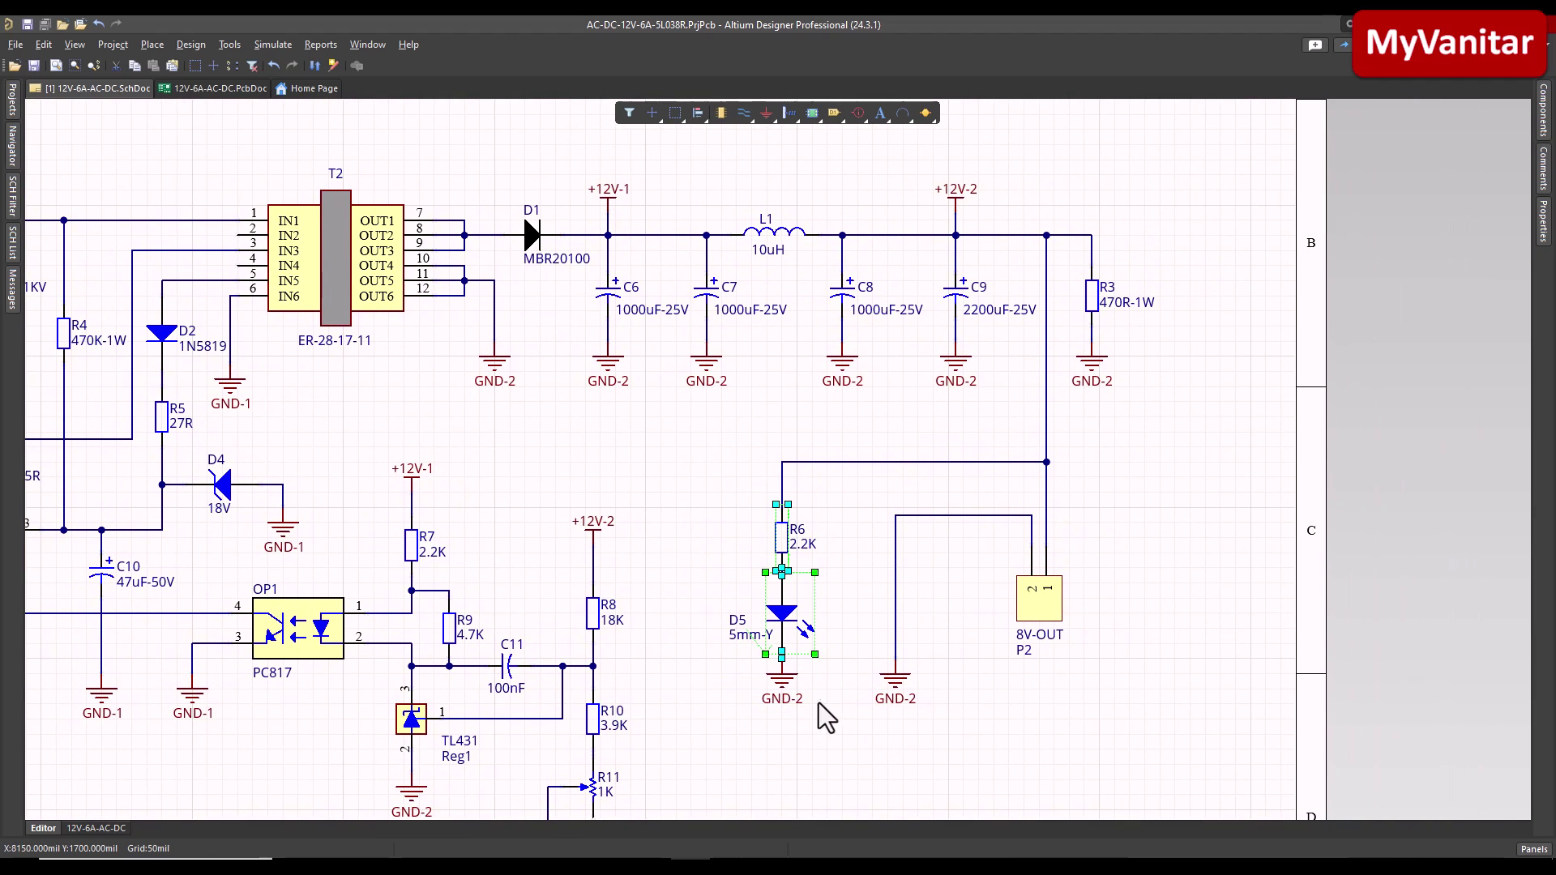
pyautogui.keyDown('ctrl'); pyautogui.scroll(2, 855, 596); pyautogui.keyUp('ctrl')
pyautogui.click(855, 595)
pyautogui.moveTo(838, 630); pyautogui.dragTo(877, 598, button='right')
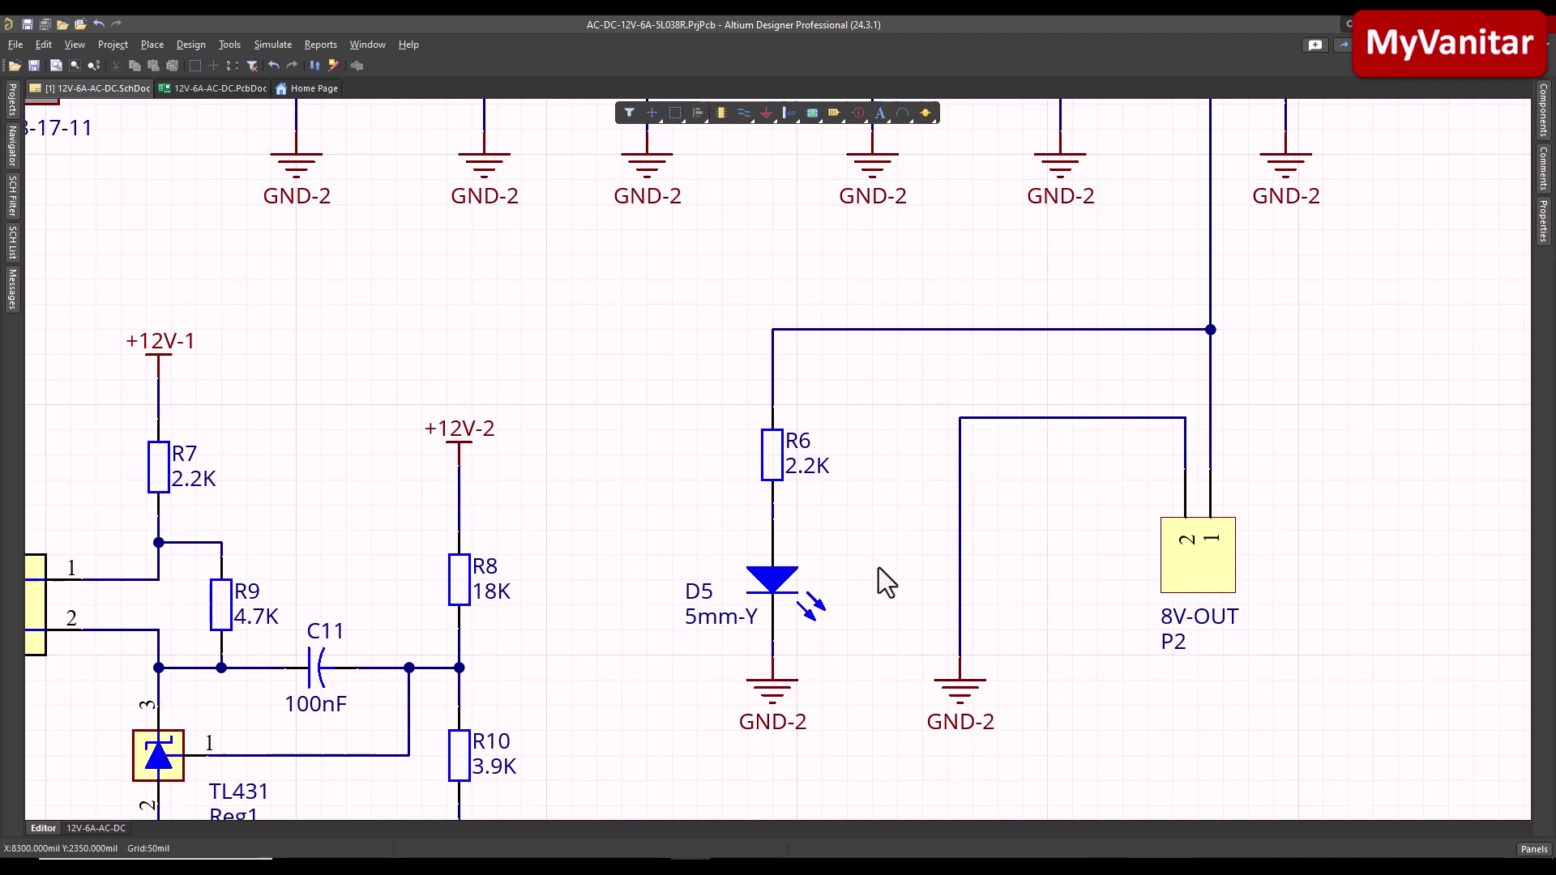
# - Examine the output load resistor R3 (470R-1W) at the end of the +12V-2 rail
pyautogui.moveTo(916, 483); pyautogui.dragTo(855, 655, button='right')
pyautogui.moveTo(1011, 511); pyautogui.dragTo(928, 596, button='right')
pyautogui.click(1113, 393)
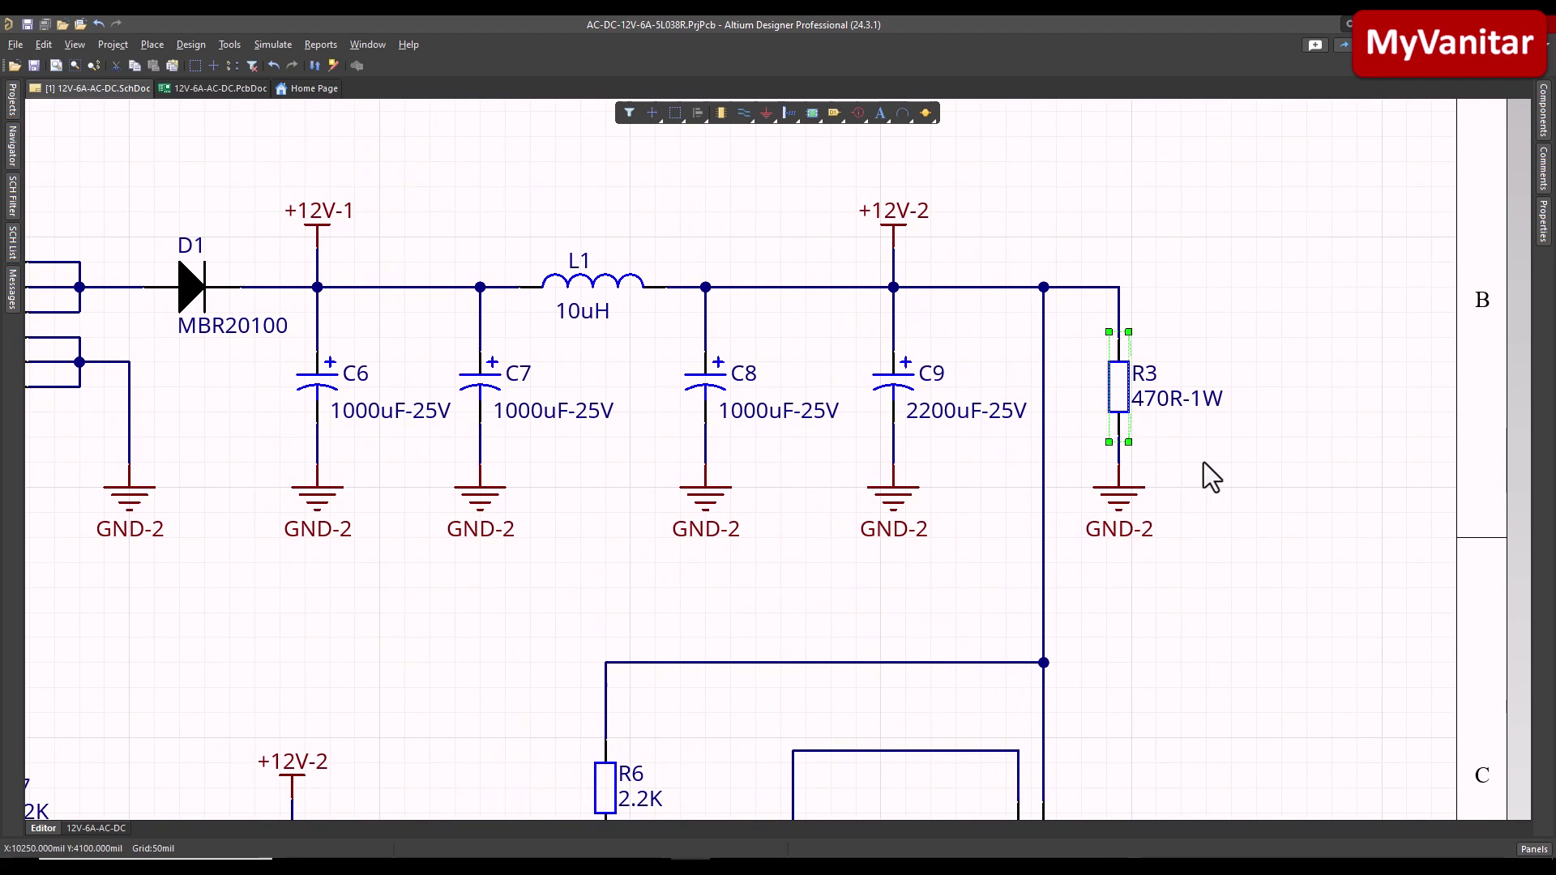
pyautogui.click(1245, 482)
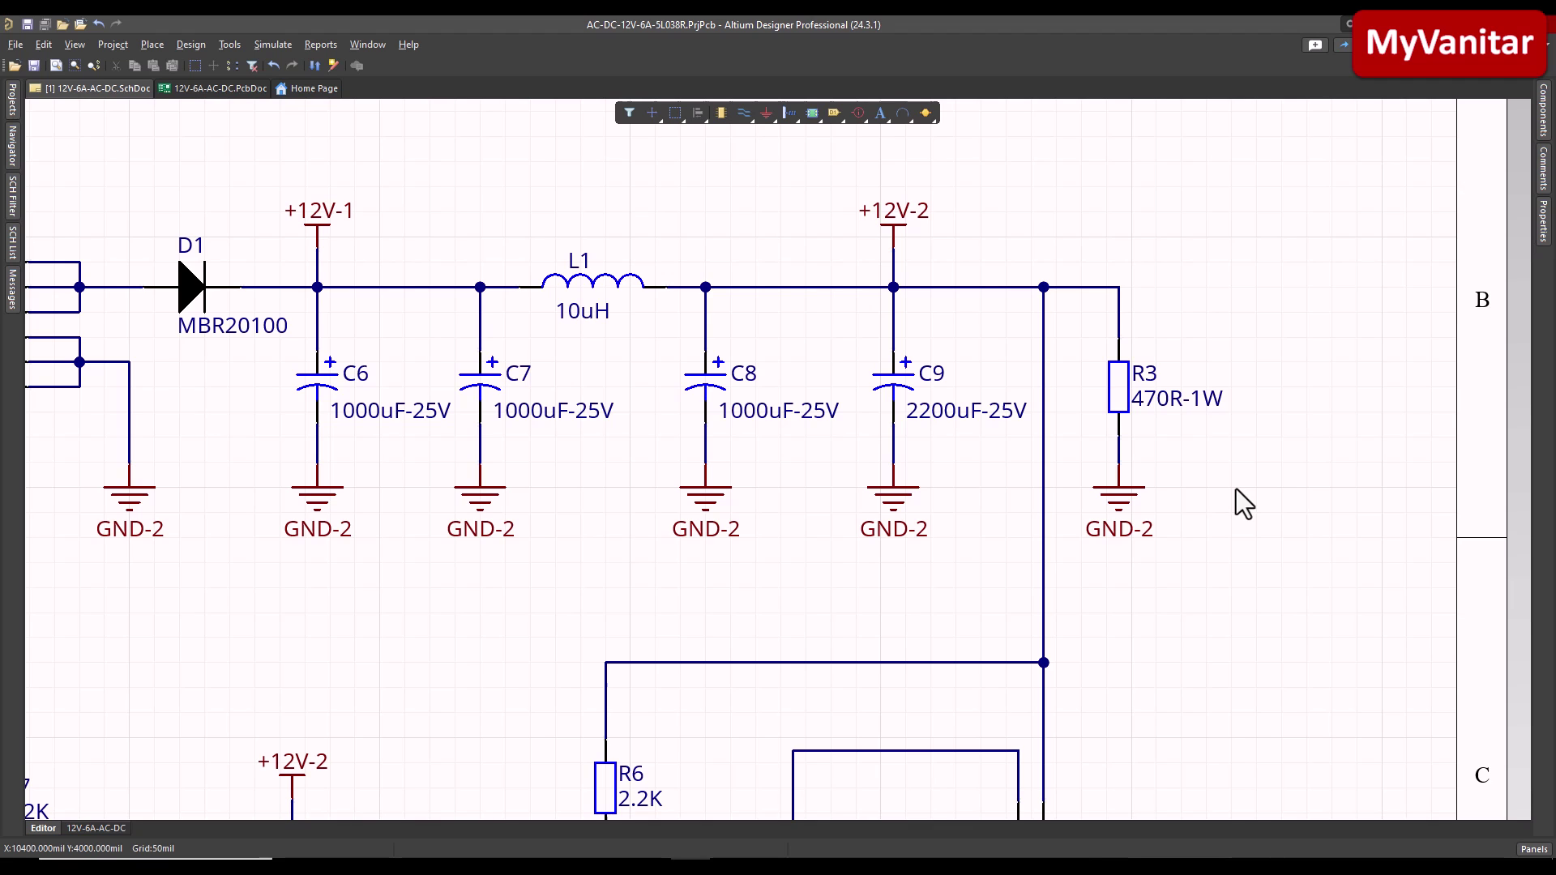
# - Review the output rectifier and filter section with D1, inductor L1 and capacitors C6 to C9
pyautogui.moveTo(462, 472); pyautogui.dragTo(673, 497, button='right')
pyautogui.keyDown('ctrl'); pyautogui.scroll(-1, 673, 497); pyautogui.keyUp('ctrl')
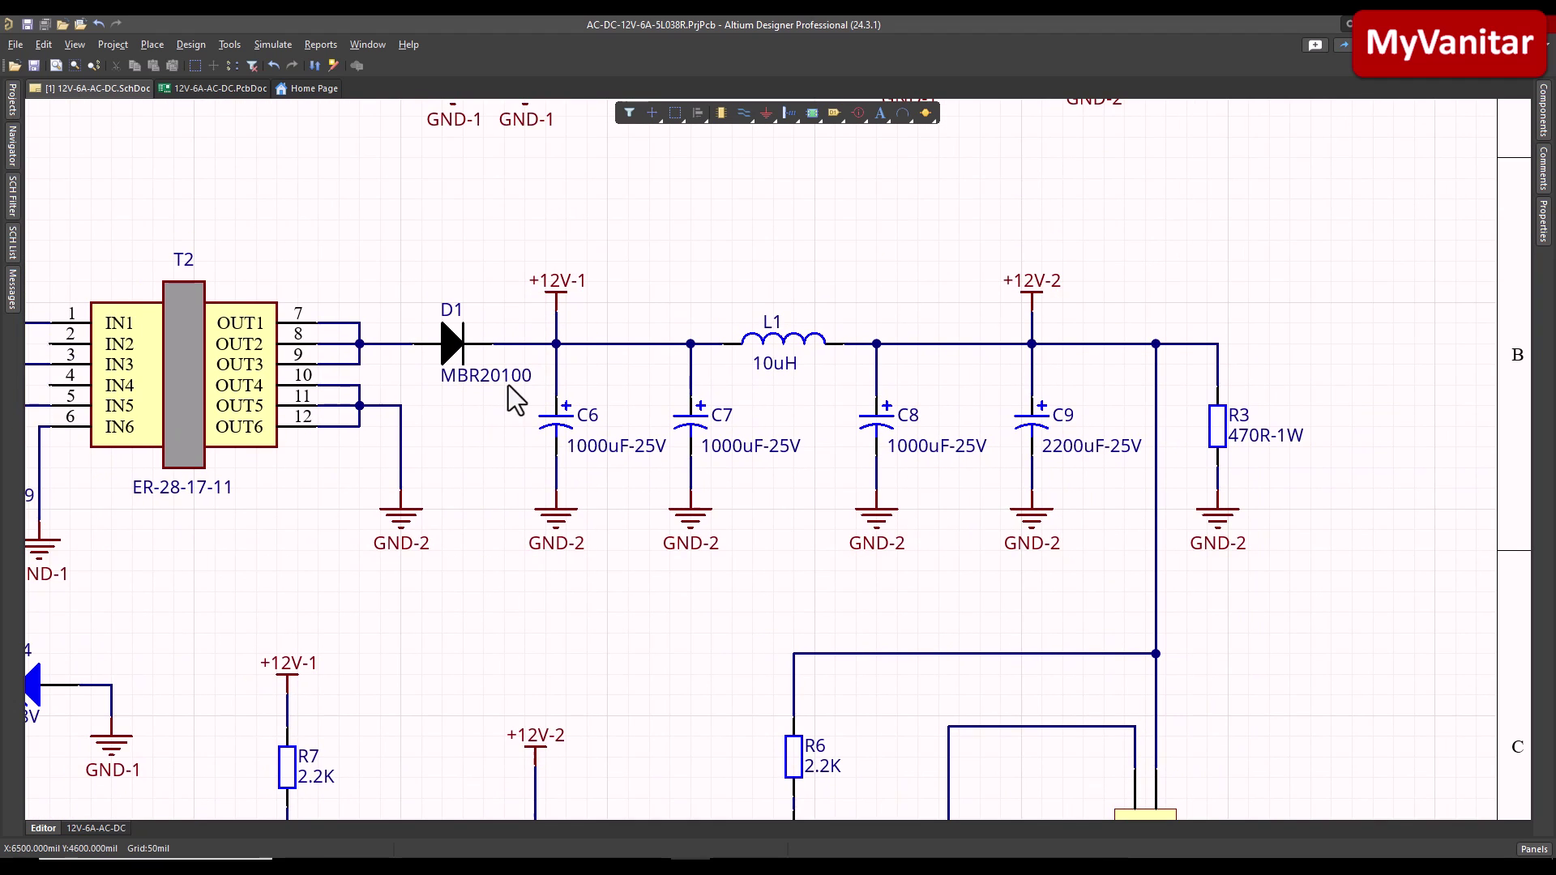
pyautogui.moveTo(405, 235); pyautogui.dragTo(1109, 591)
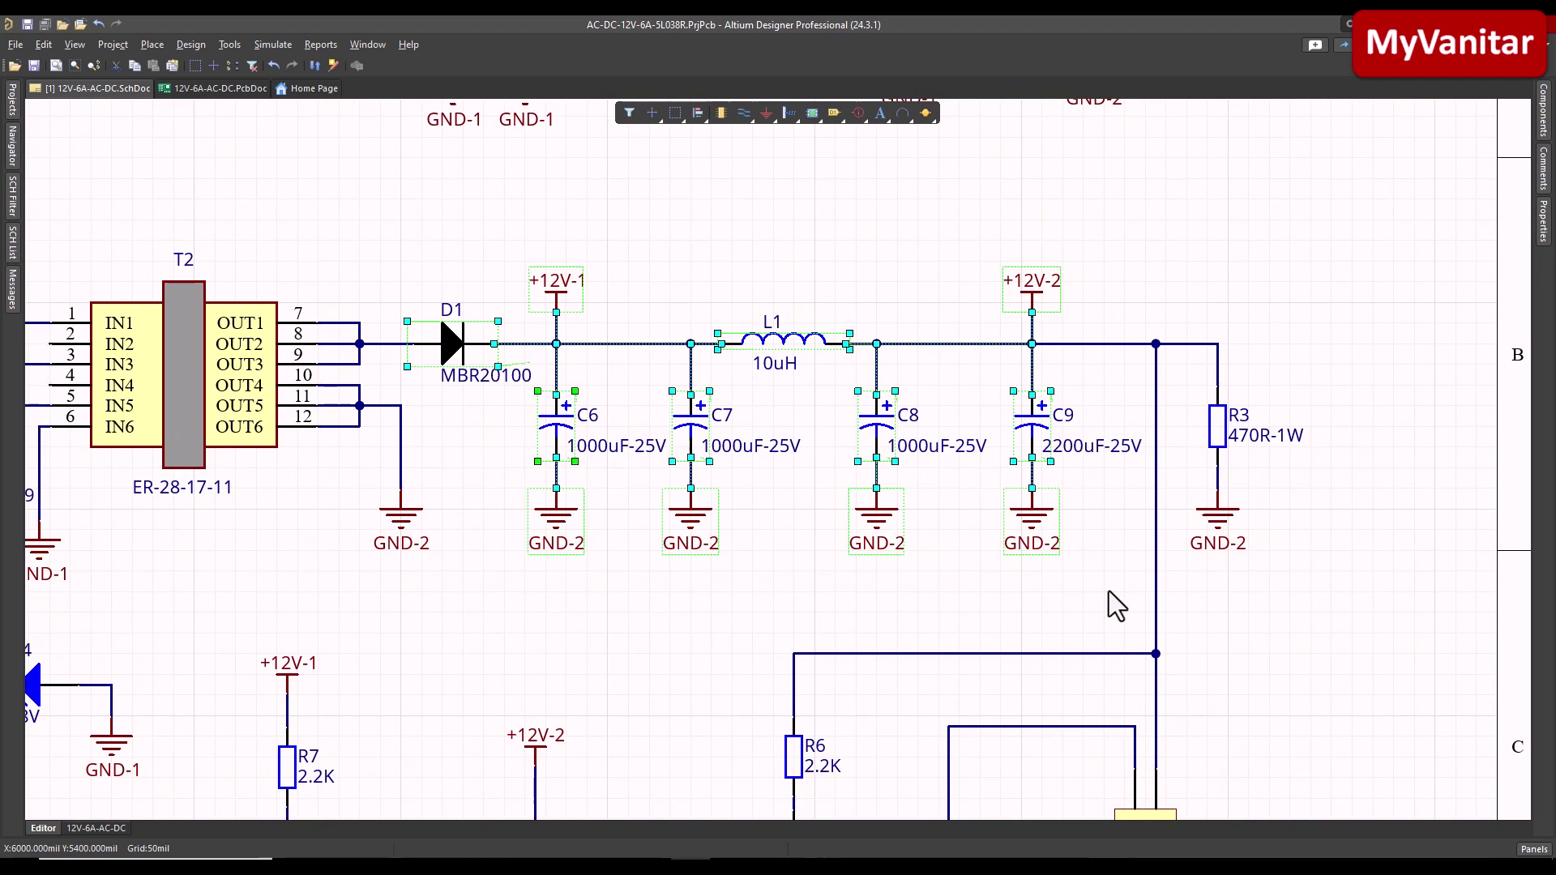
pyautogui.click(862, 260)
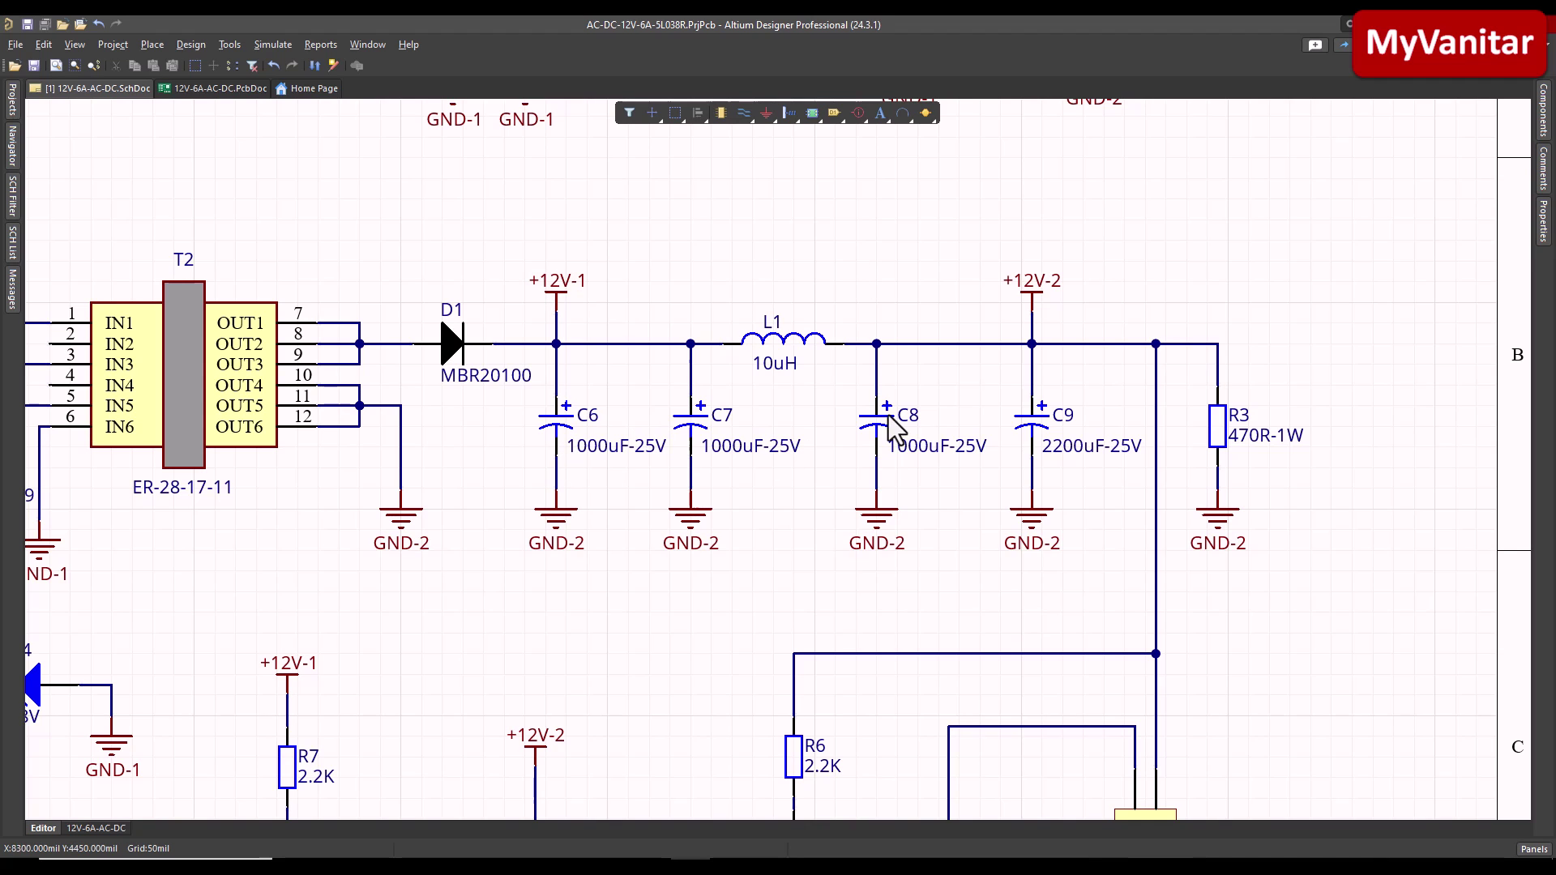
# - Inspect rectifier diode D1 (MBR20100) and look over the whole power supply schematic
pyautogui.click(442, 340)
pyautogui.keyDown('ctrl'); pyautogui.scroll(-3, 556, 285); pyautogui.keyUp('ctrl')
pyautogui.moveTo(553, 328); pyautogui.dragTo(761, 339, button='right')
pyautogui.keyDown('ctrl'); pyautogui.scroll(-2, 751, 328); pyautogui.keyUp('ctrl')
pyautogui.keyDown('ctrl'); pyautogui.scroll(3, 736, 406); pyautogui.keyUp('ctrl')
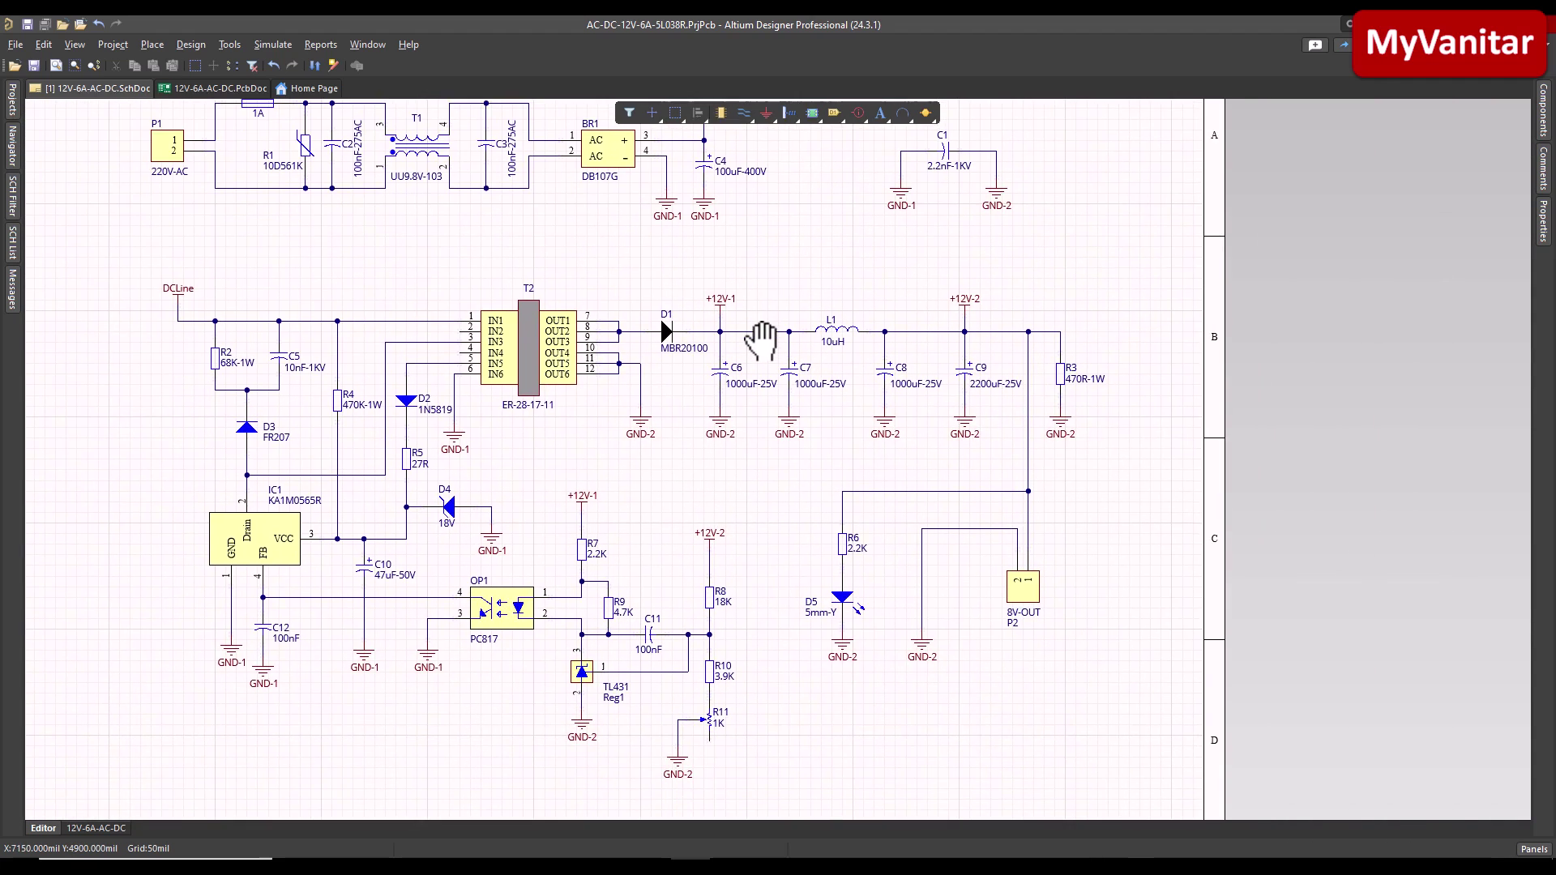
# - Open the 12V-6A-AC-DC PCB document and look over the component placement and bottom-layer copper of the whole board
pyautogui.click(232, 89)
pyautogui.moveTo(763, 361); pyautogui.dragTo(657, 192, button='right')
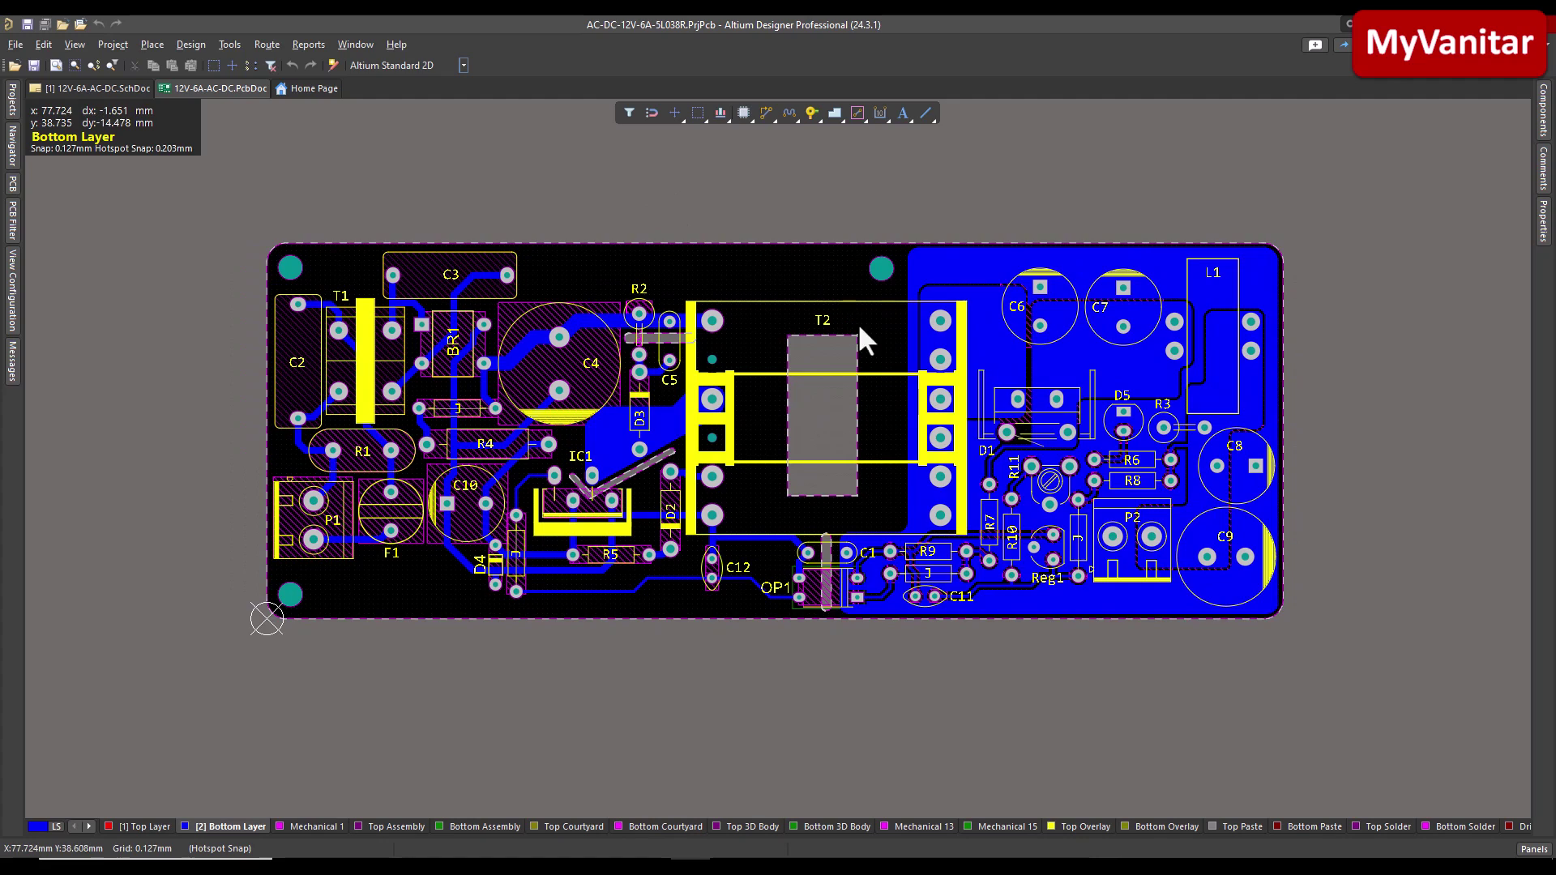
pyautogui.keyDown('ctrl'); pyautogui.scroll(2, 858, 322); pyautogui.keyUp('ctrl')
pyautogui.moveTo(858, 322); pyautogui.dragTo(887, 332, button='right')
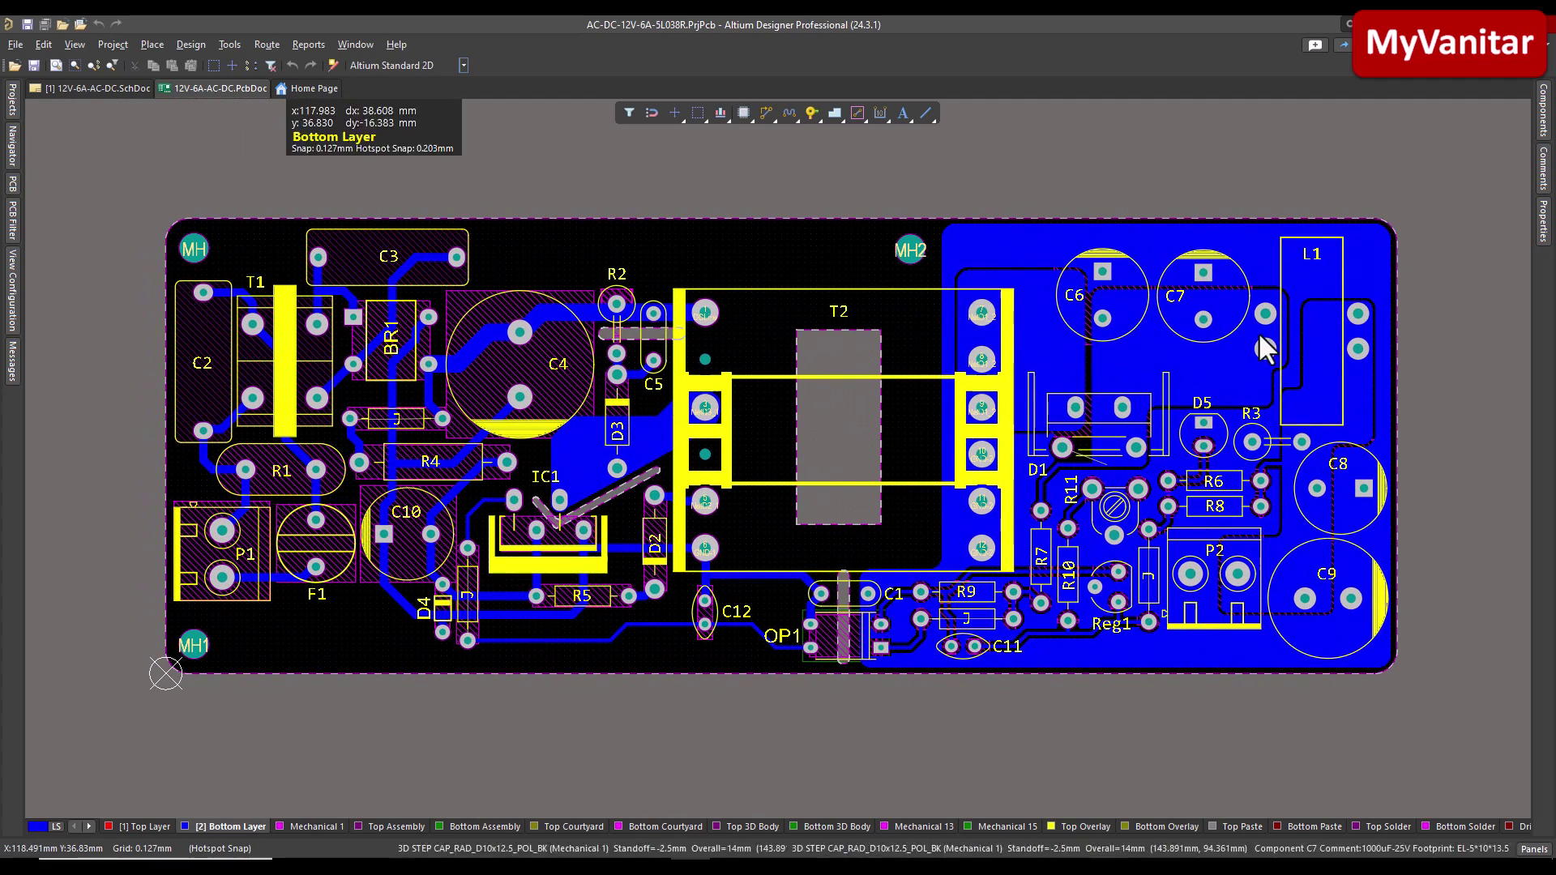
pyautogui.click(1538, 226)
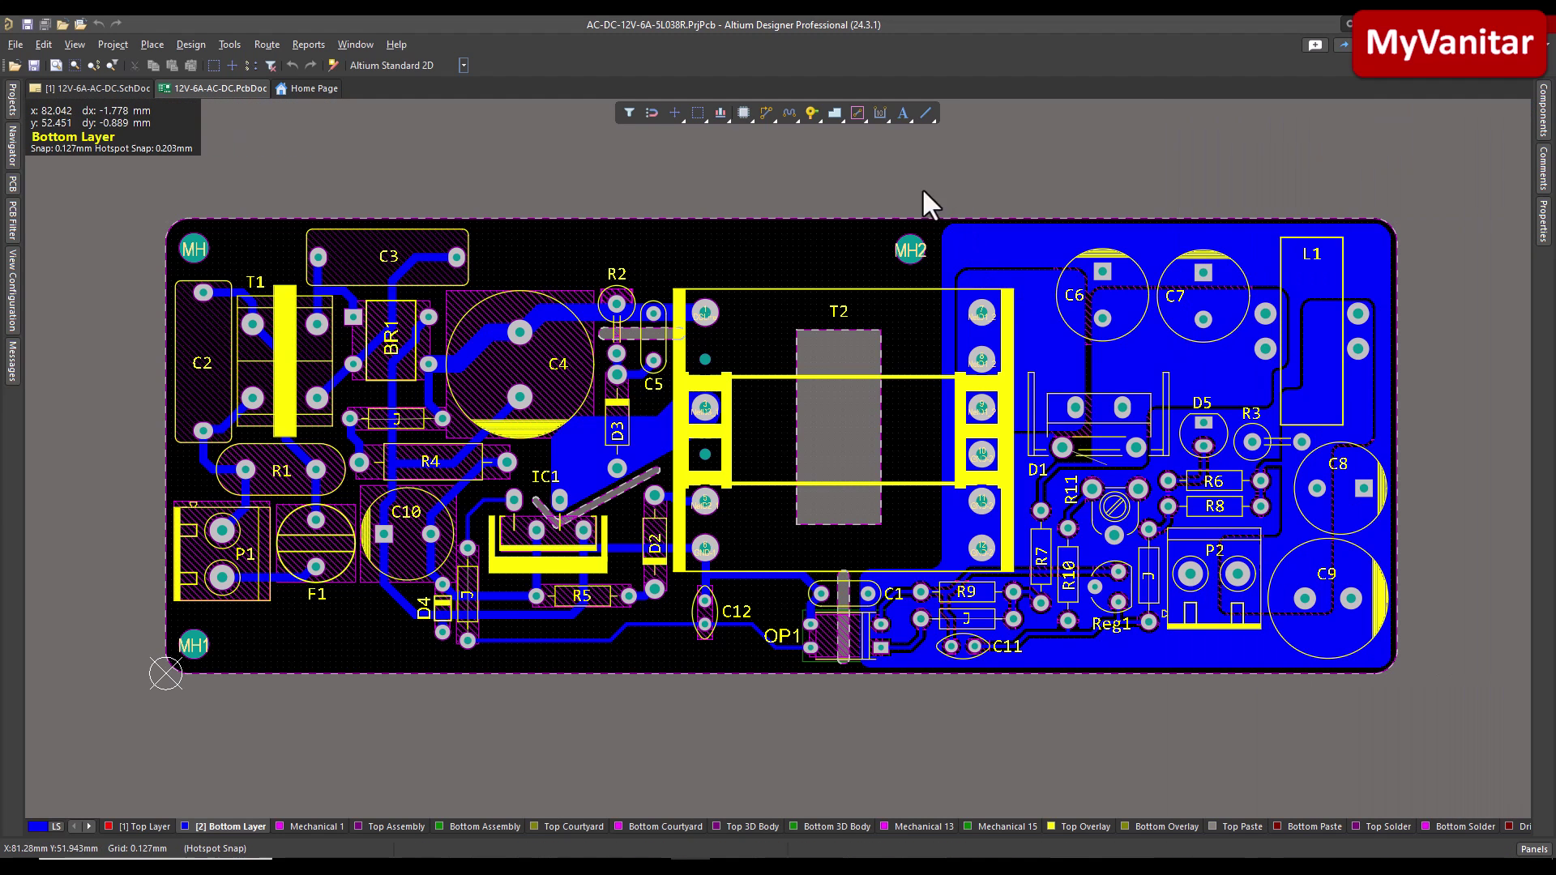
pyautogui.keyDown('ctrl'); pyautogui.scroll(1, 868, 337); pyautogui.keyUp('ctrl')
pyautogui.moveTo(868, 337)
pyautogui.mouseDown(button='right')
pyautogui.moveTo(889, 347)
pyautogui.moveTo(875, 337)
pyautogui.mouseUp(button='right')
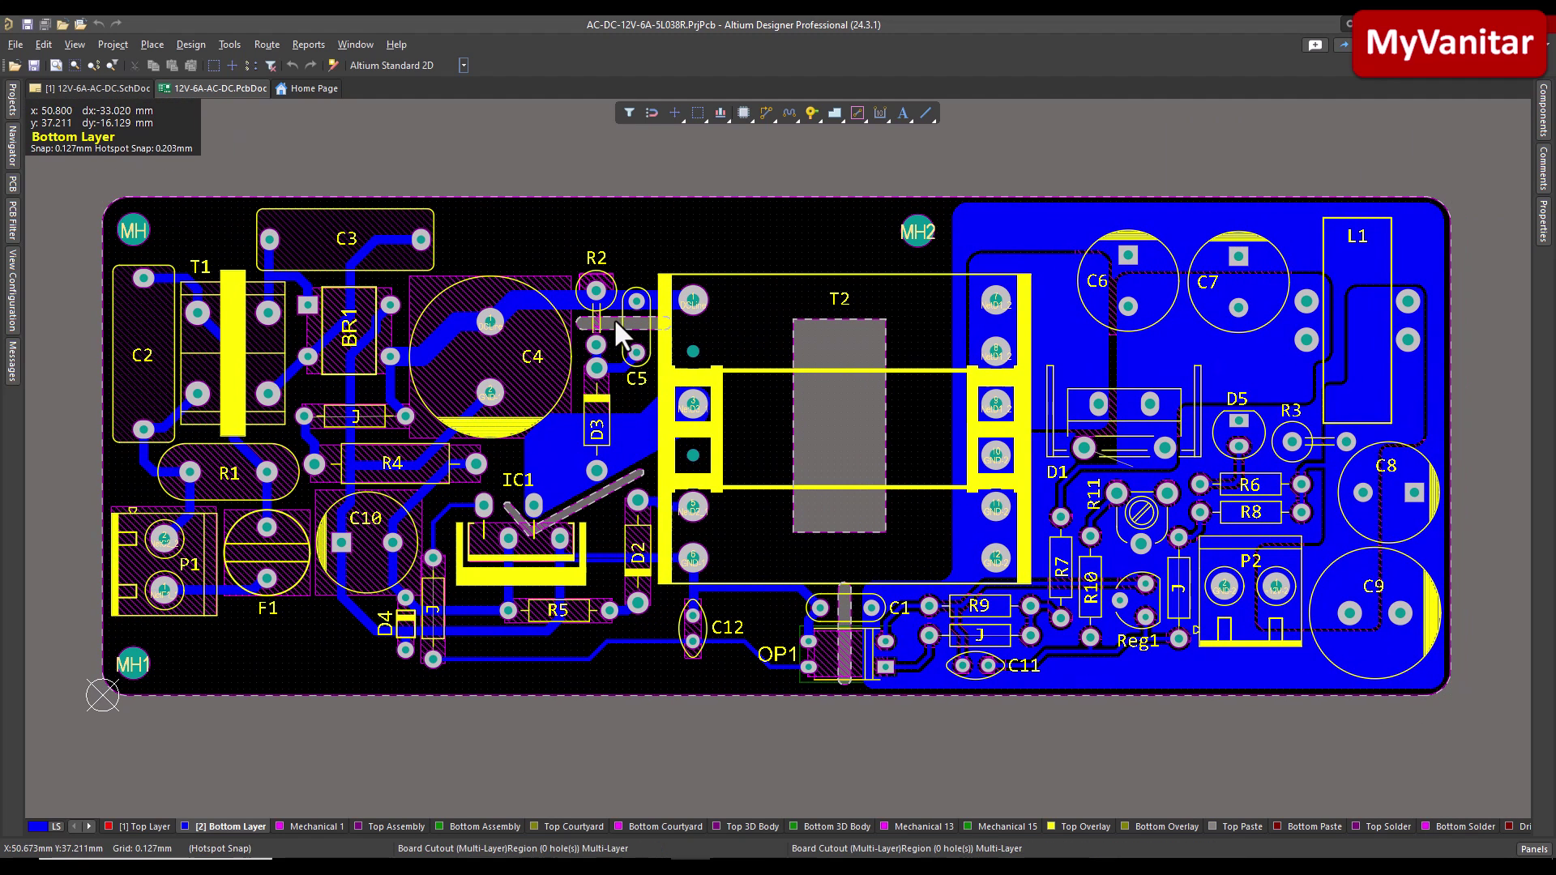
# - Inspect the board cutouts under transformer T2, at optocoupler OP1 and between the pins of IC1
pyautogui.click(804, 329)
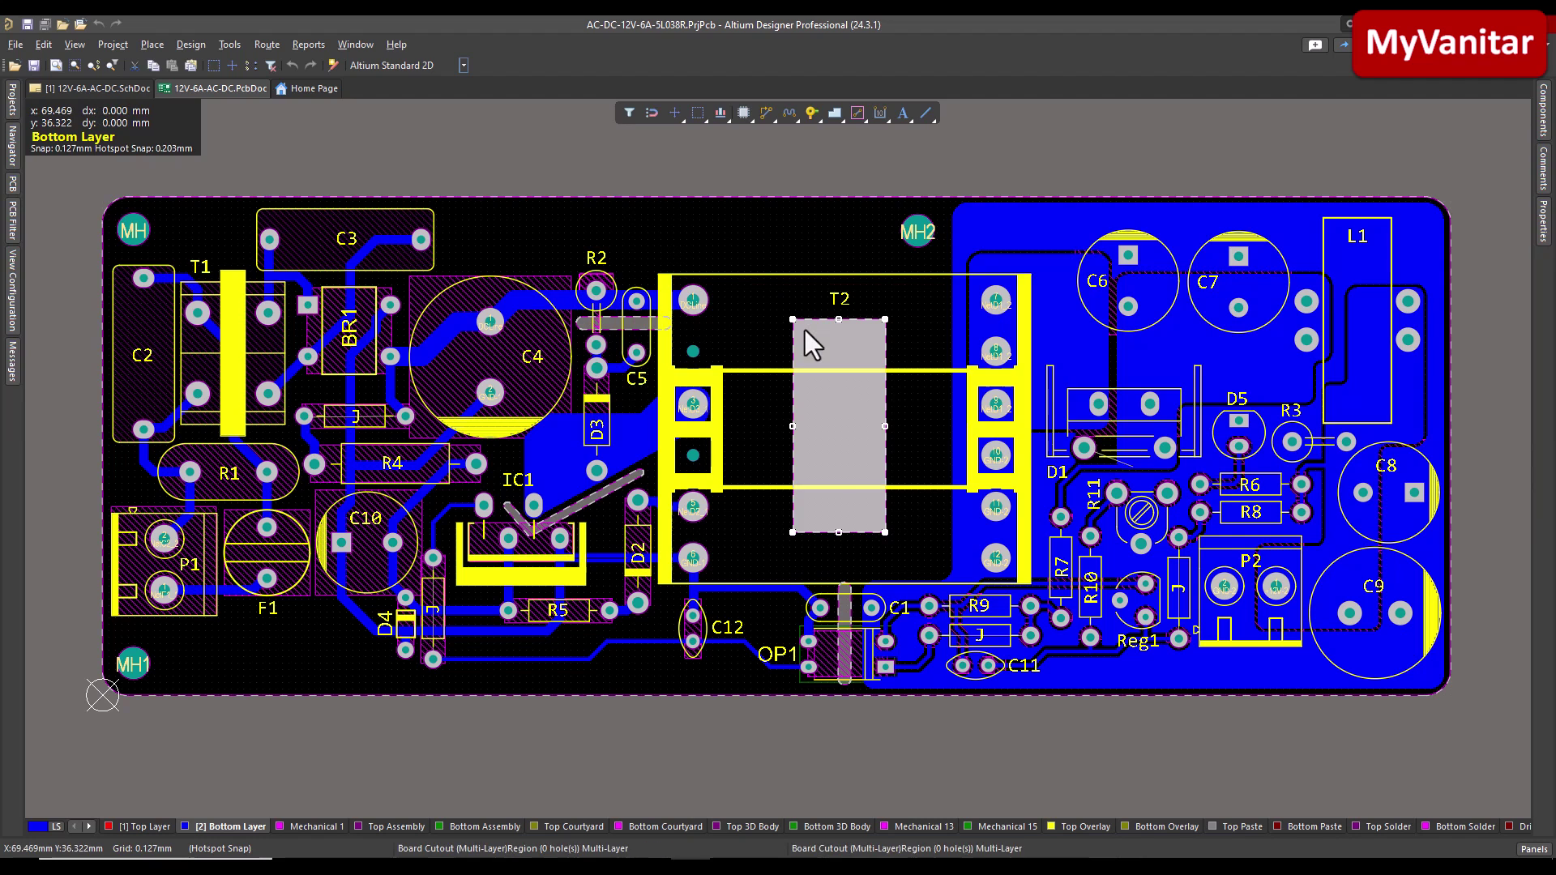
pyautogui.click(847, 586)
pyautogui.click(591, 497)
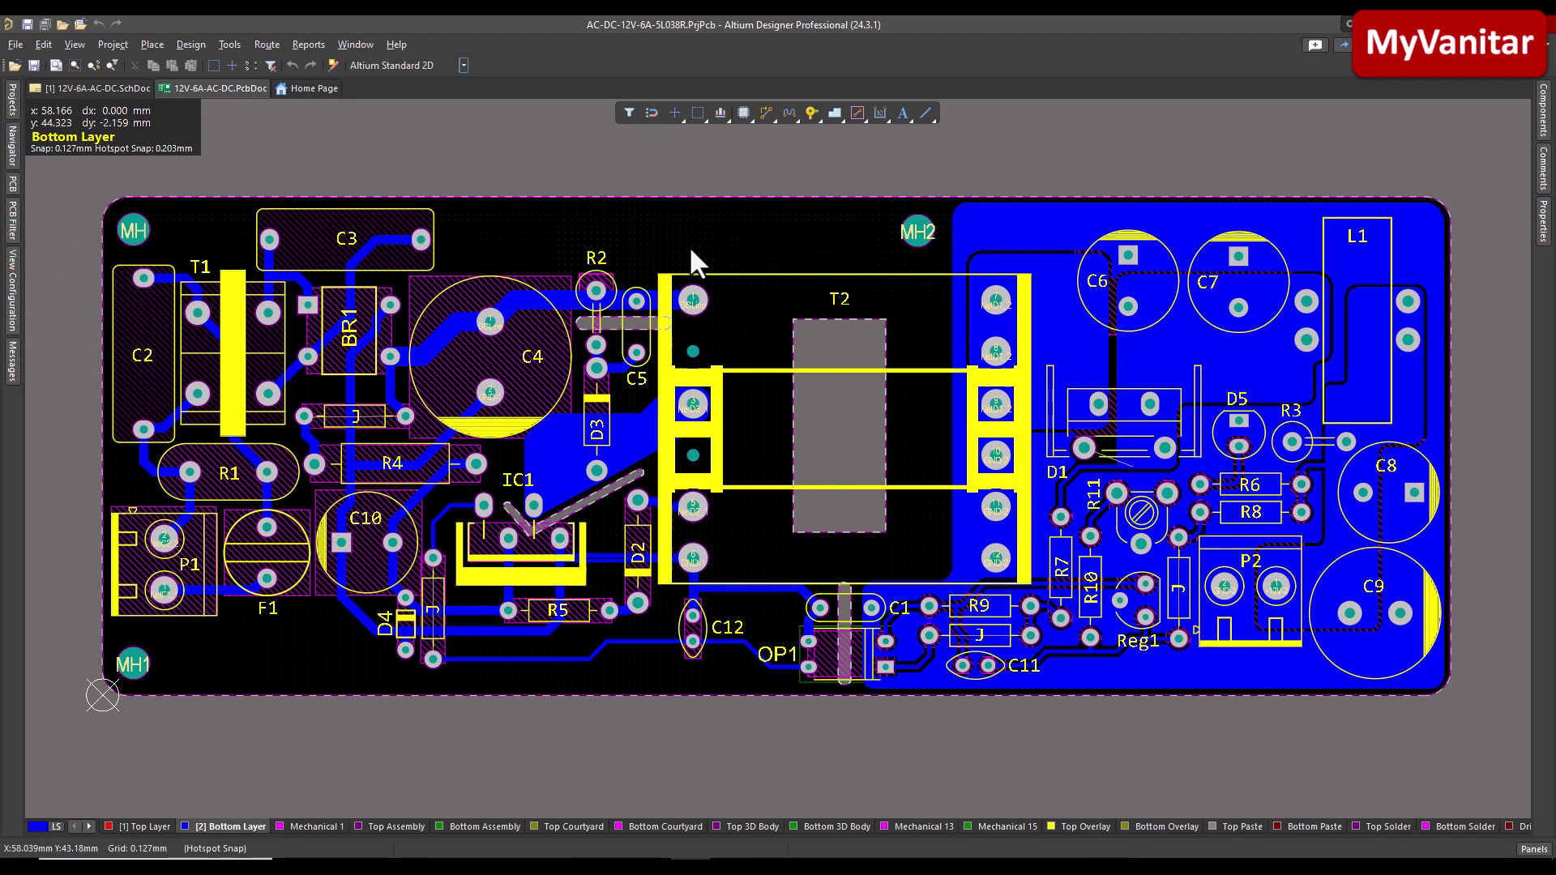
pyautogui.click(586, 498)
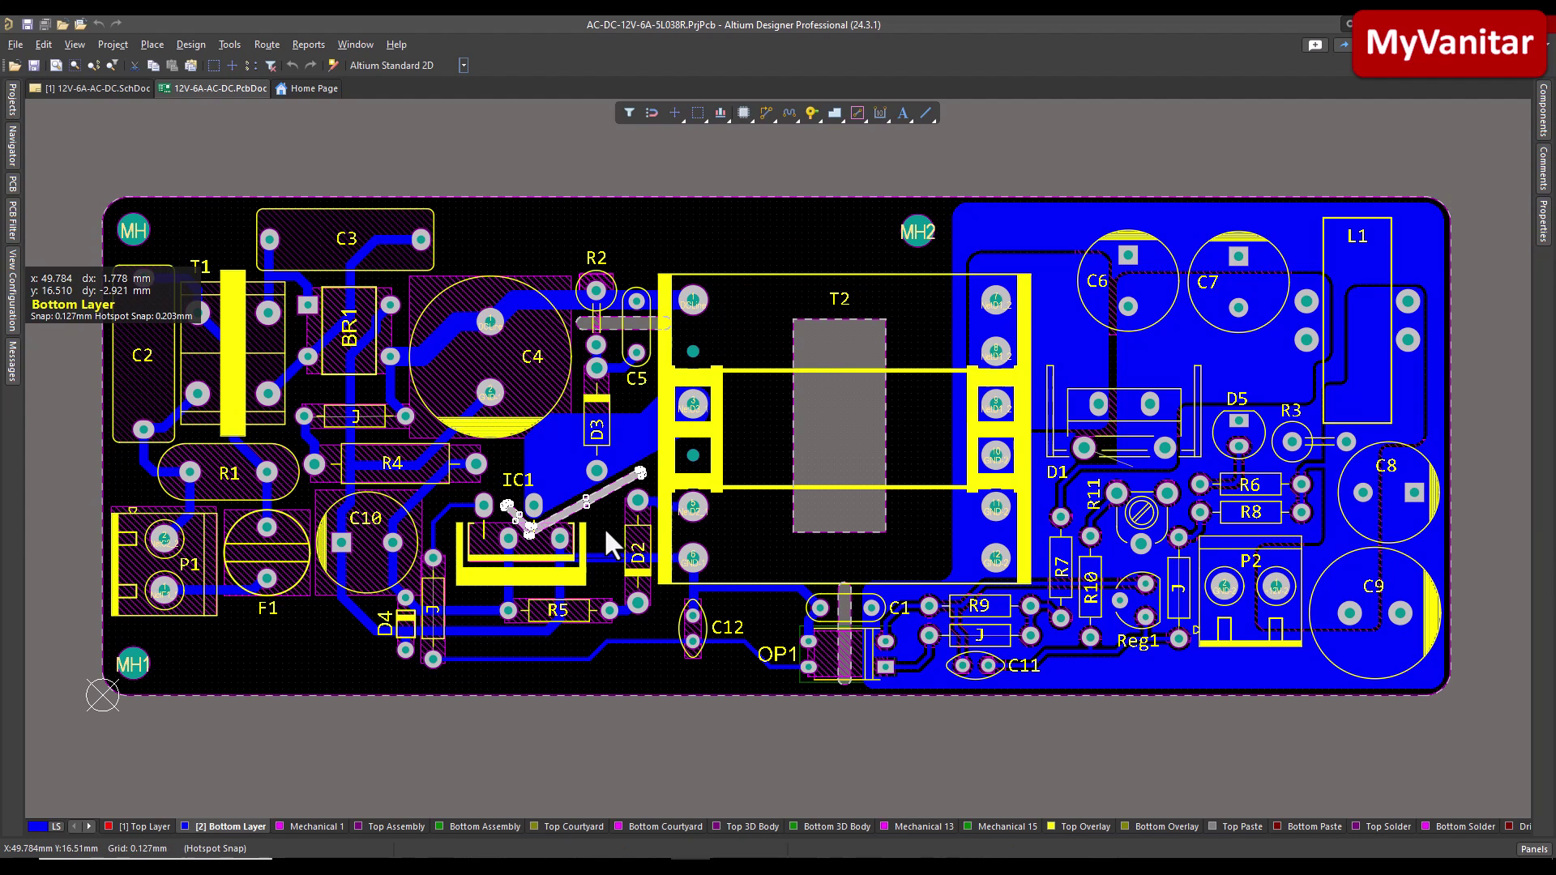
pyautogui.click(604, 527)
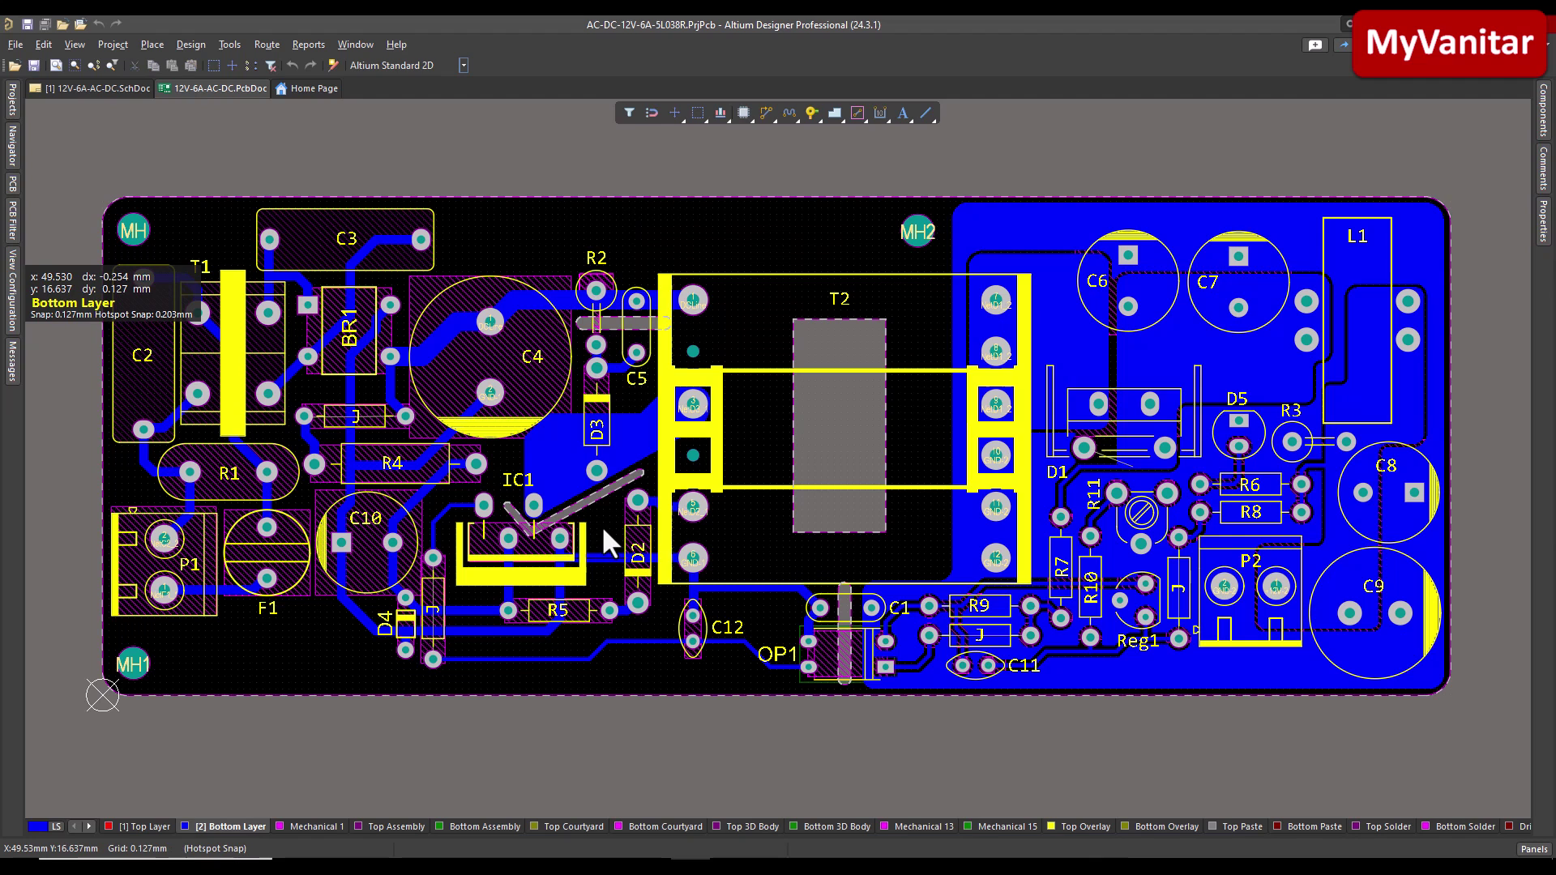
# - Highlight IC1 and inspect the GND-2 polygon pour on the bottom layer around the output components, leaving nothing selected
pyautogui.click(527, 555)
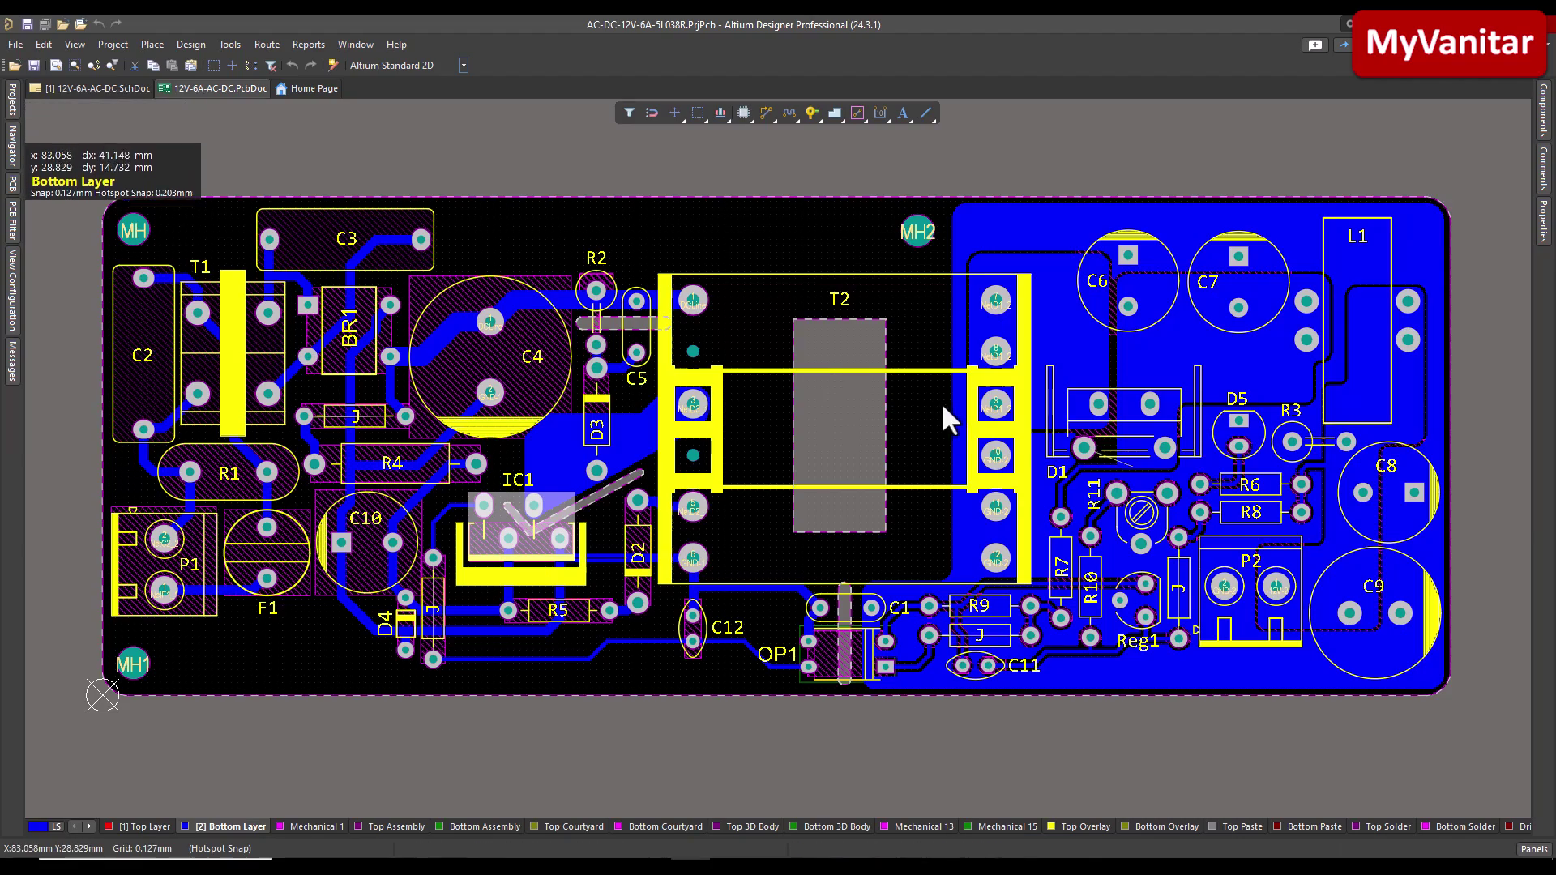
pyautogui.moveTo(938, 427); pyautogui.dragTo(782, 416, button='right')
pyautogui.keyDown('ctrl'); pyautogui.scroll(1, 1005, 474); pyautogui.keyUp('ctrl')
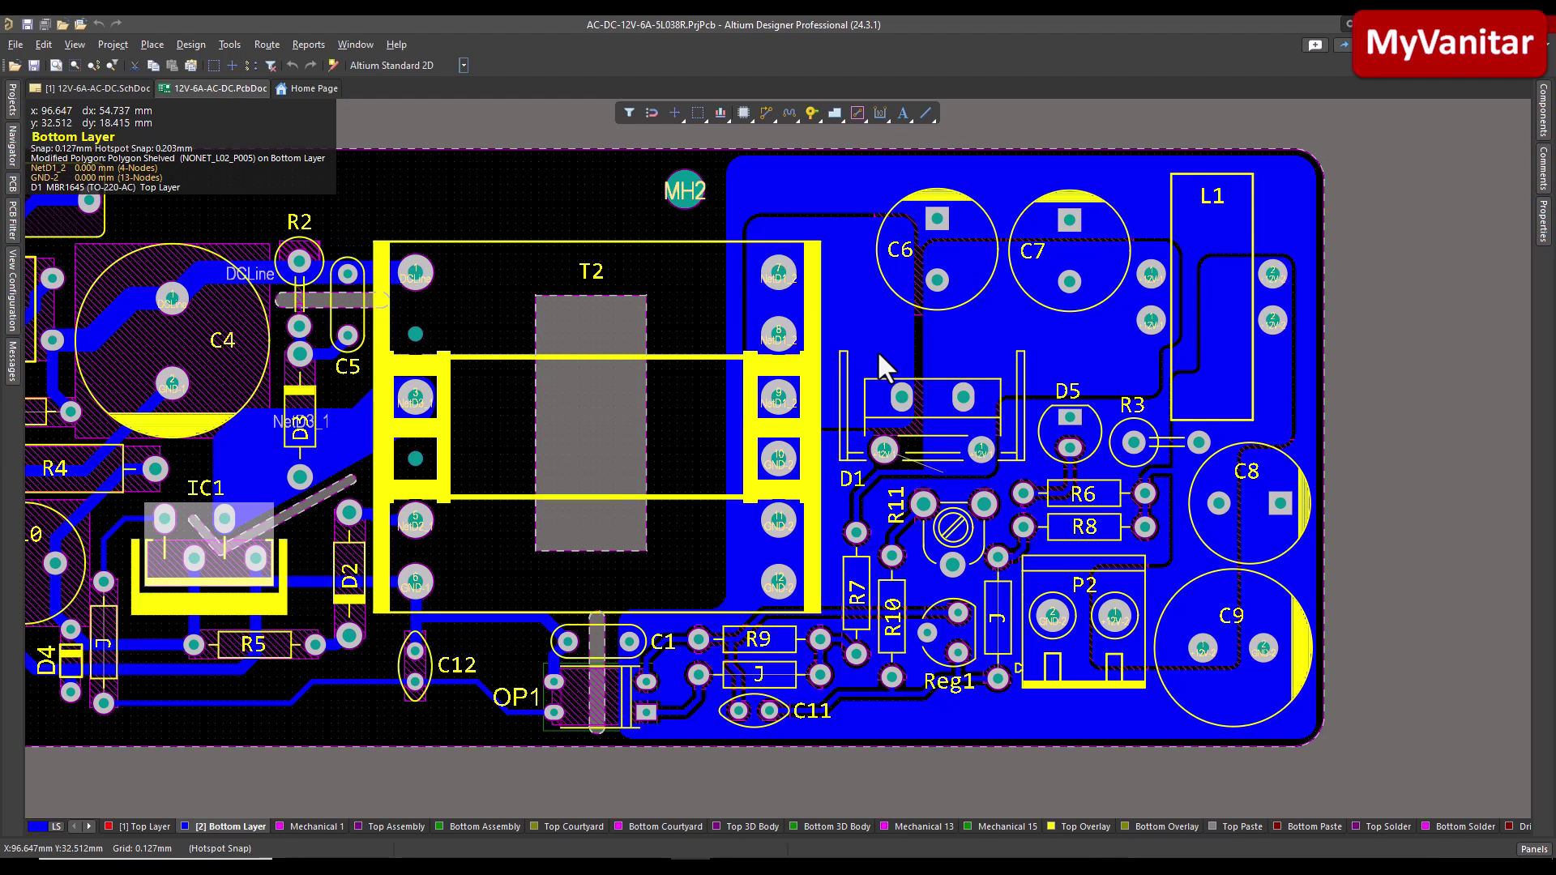
pyautogui.click(814, 192)
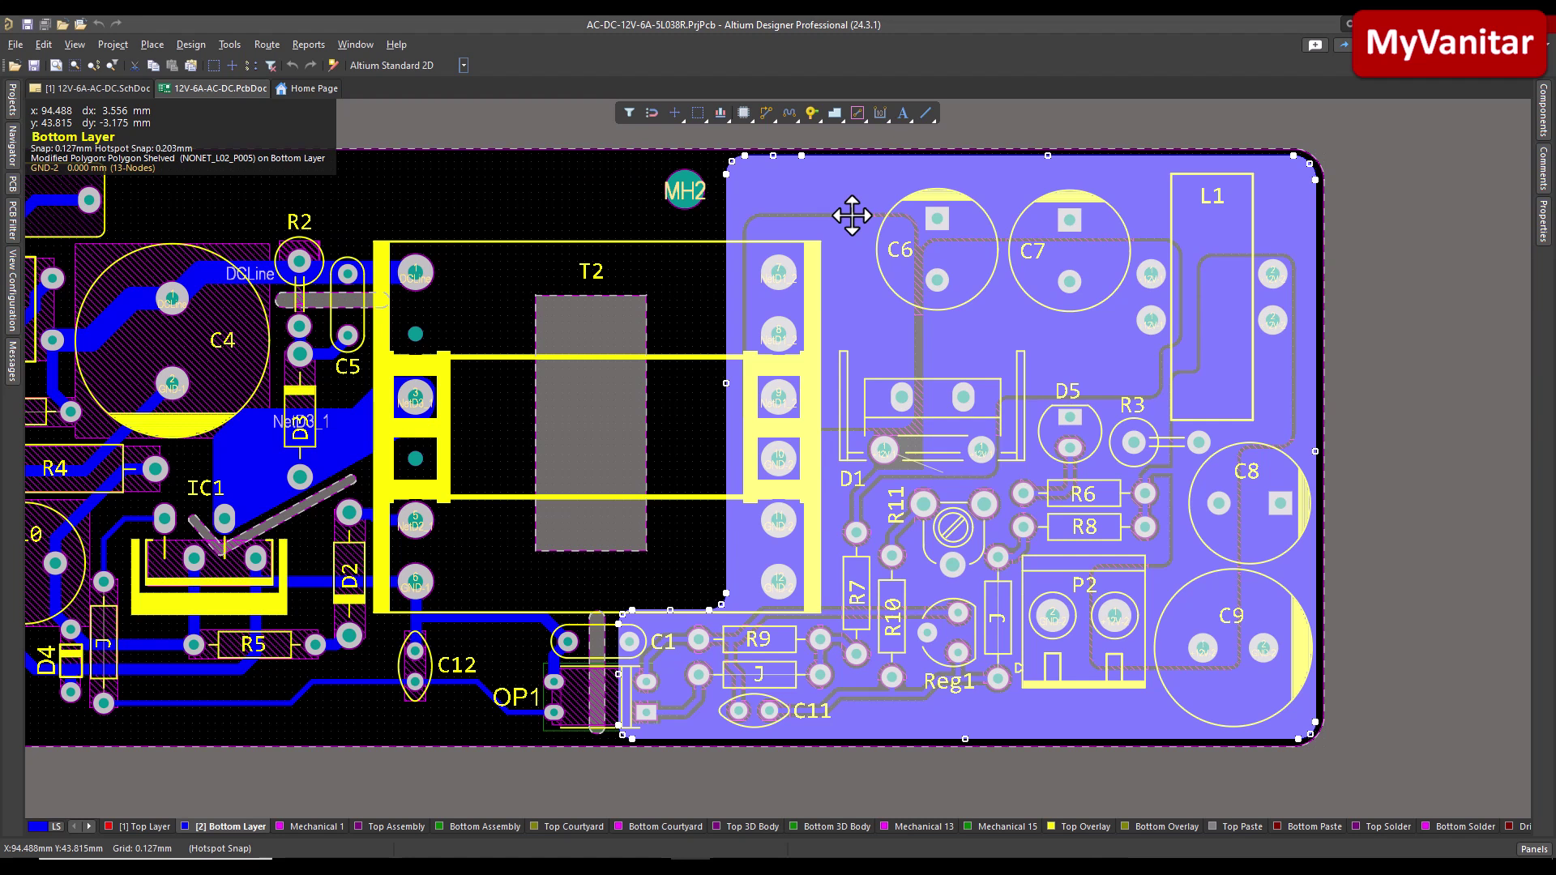
pyautogui.click(1404, 369)
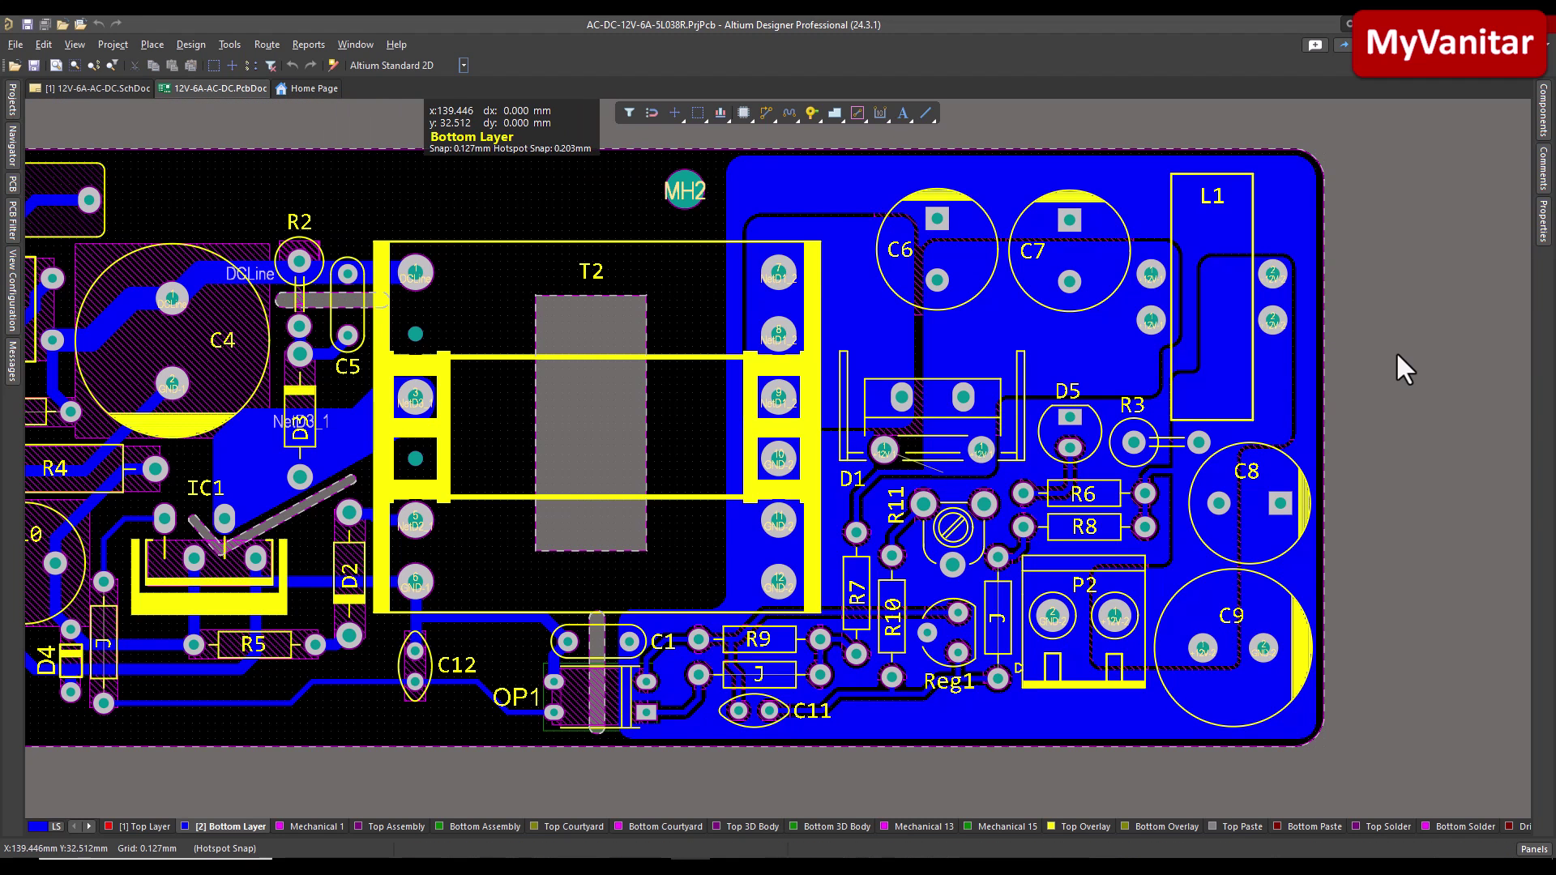
# - Look over the whole board layout again, from input connector P1 to the output section
pyautogui.keyDown('ctrl'); pyautogui.scroll(-5, 1092, 353); pyautogui.keyUp('ctrl')
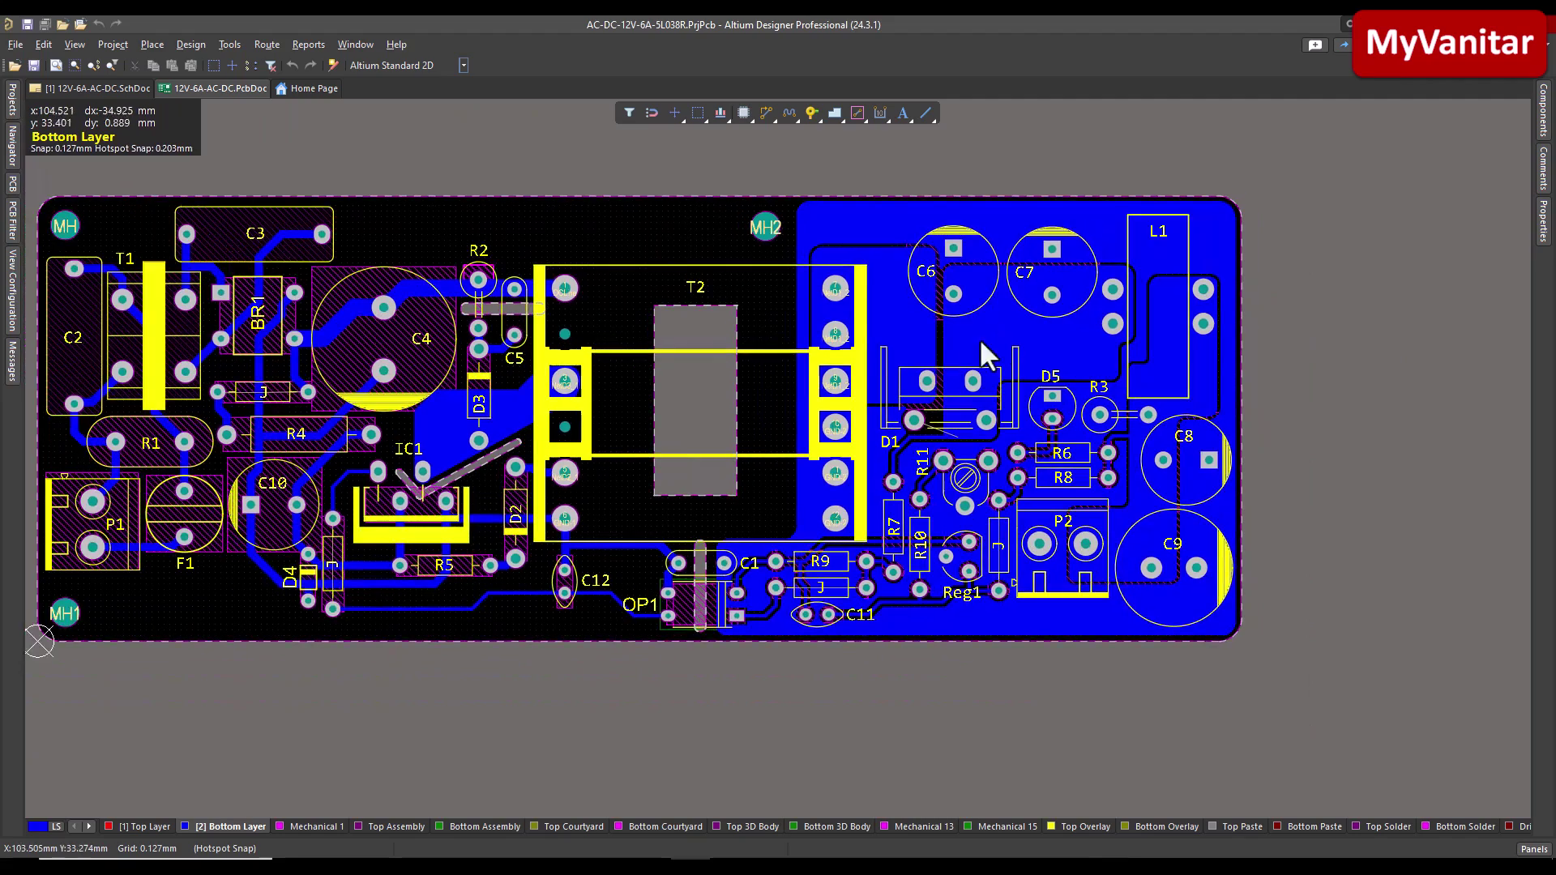
pyautogui.moveTo(931, 362); pyautogui.dragTo(976, 341, button='right')
pyautogui.keyDown('ctrl'); pyautogui.scroll(-1, 1005, 357); pyautogui.keyUp('ctrl')
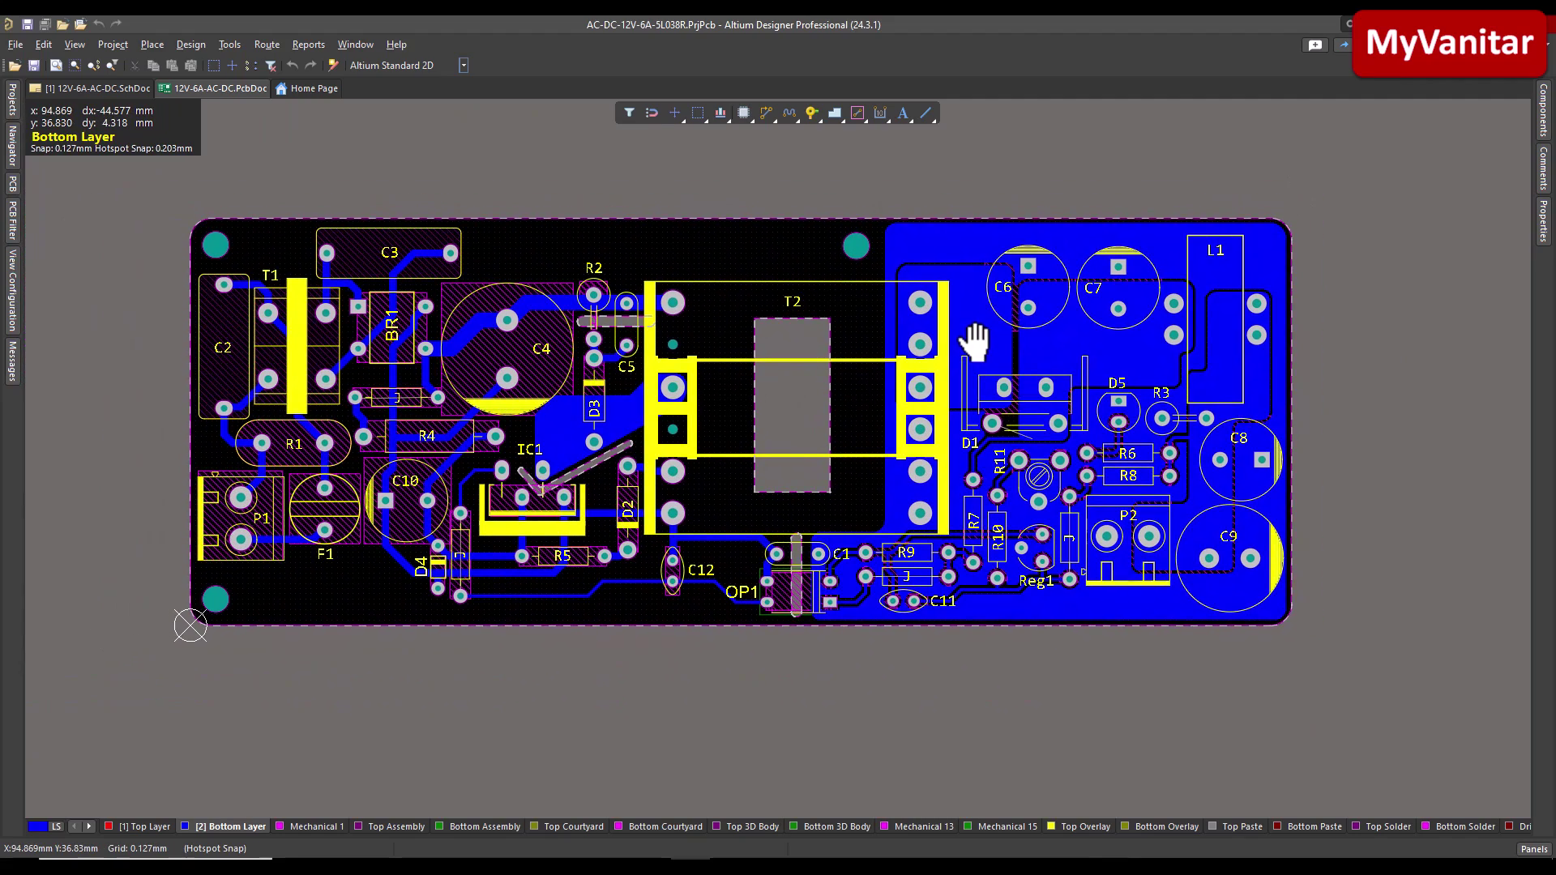